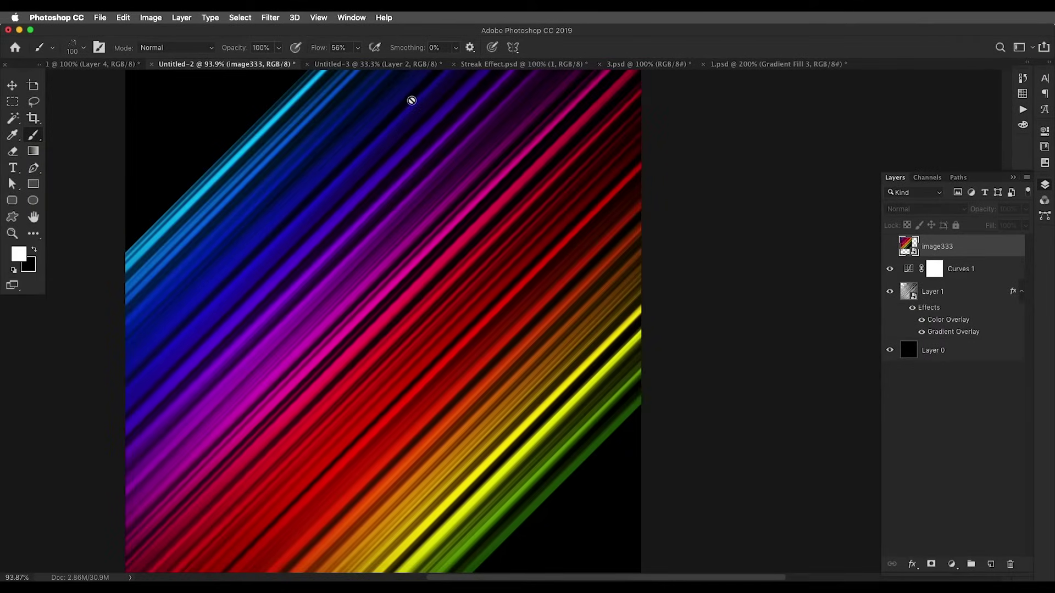
Switch from 3.psd to the Streak Effect.psd example with its two neon light-streak artboards
left_click(635, 67)
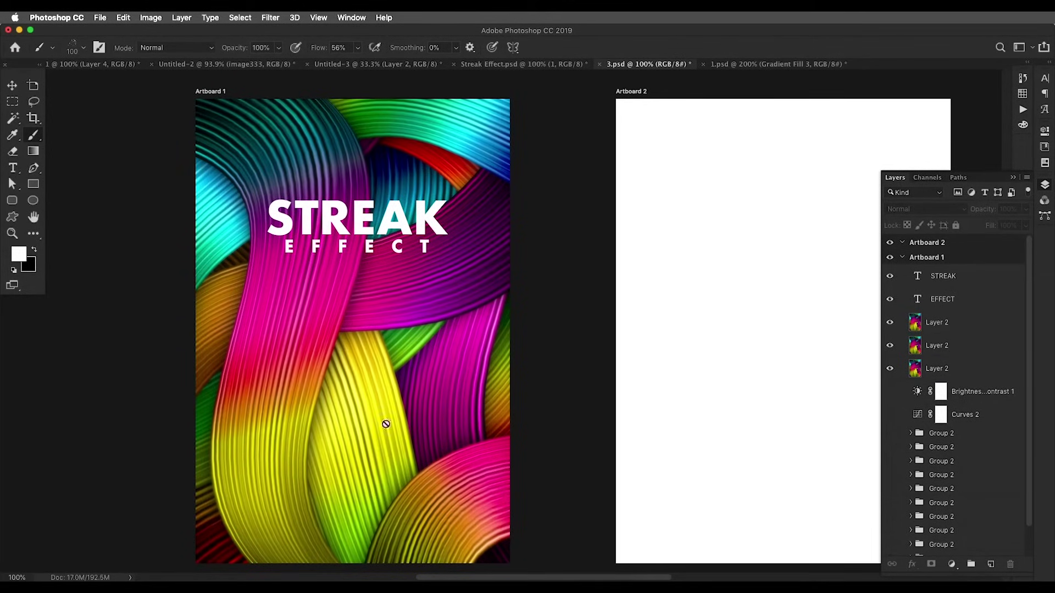
left_click(568, 65)
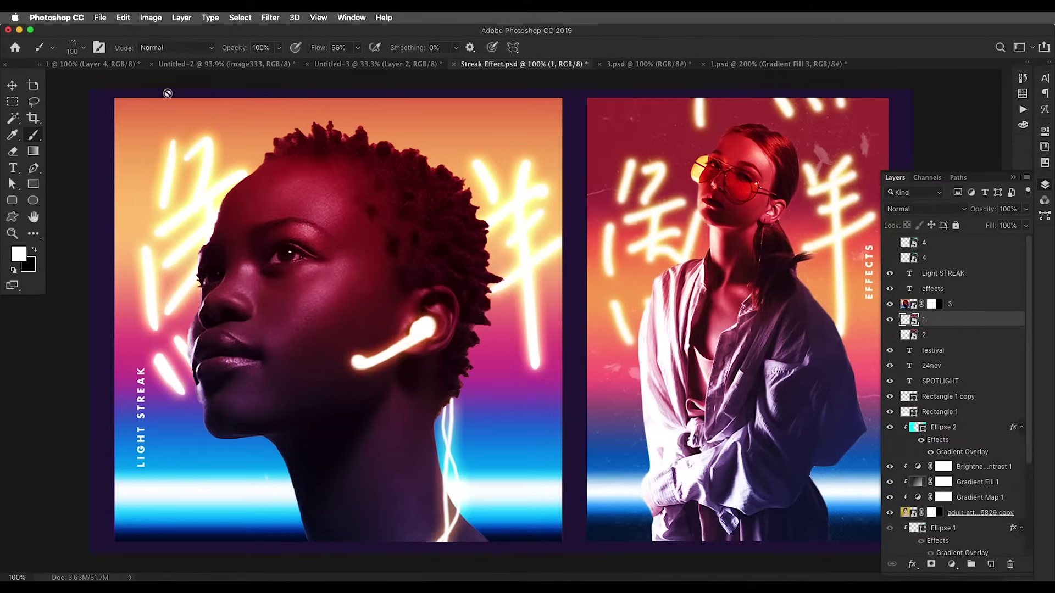
Create a new 1000 x 1000 document from the custom preset
left_click(99, 19)
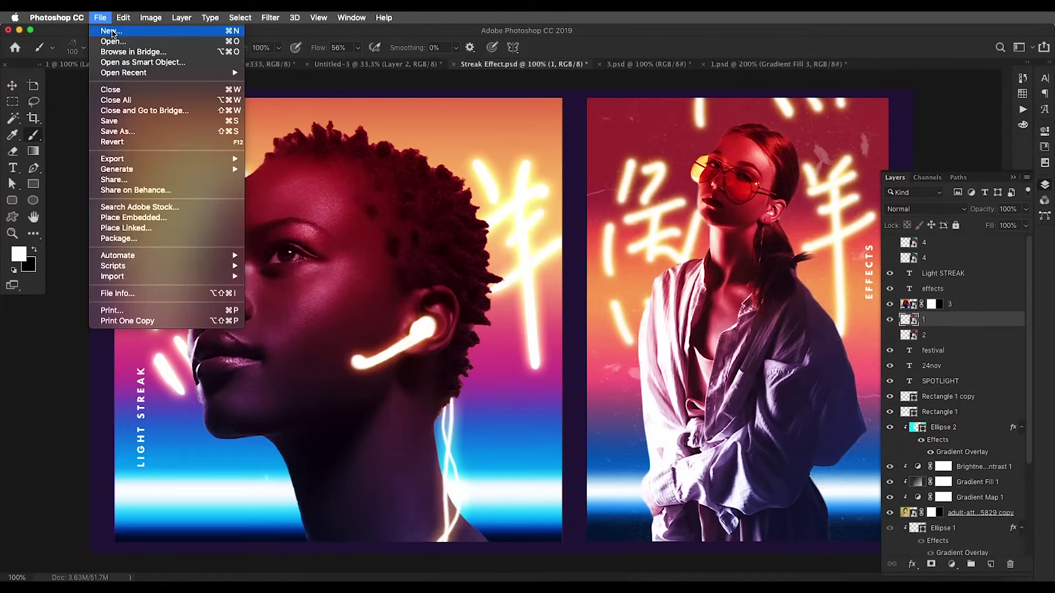
left_click(112, 34)
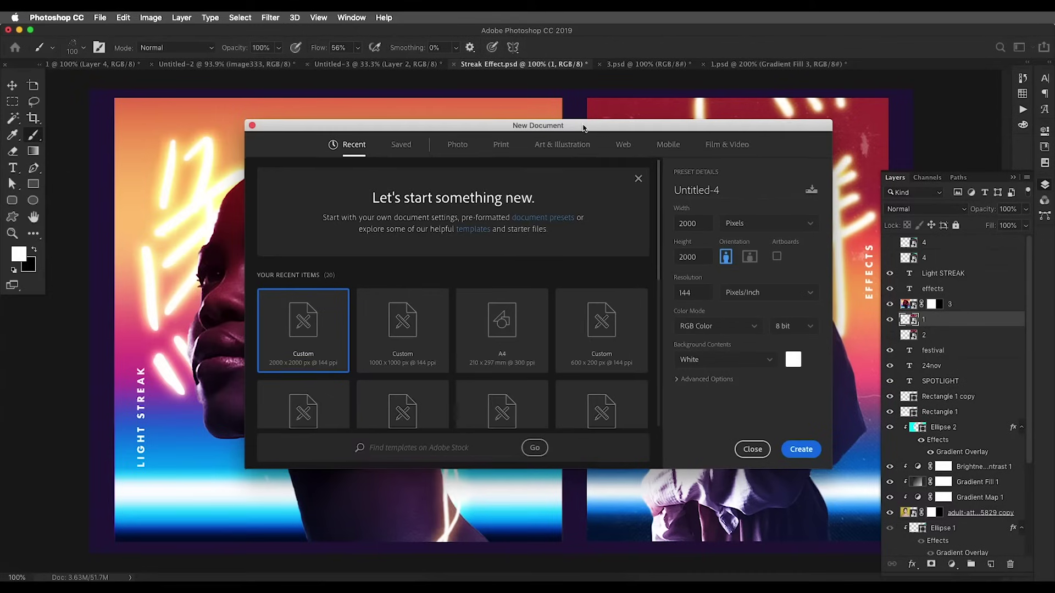
left_click(407, 350)
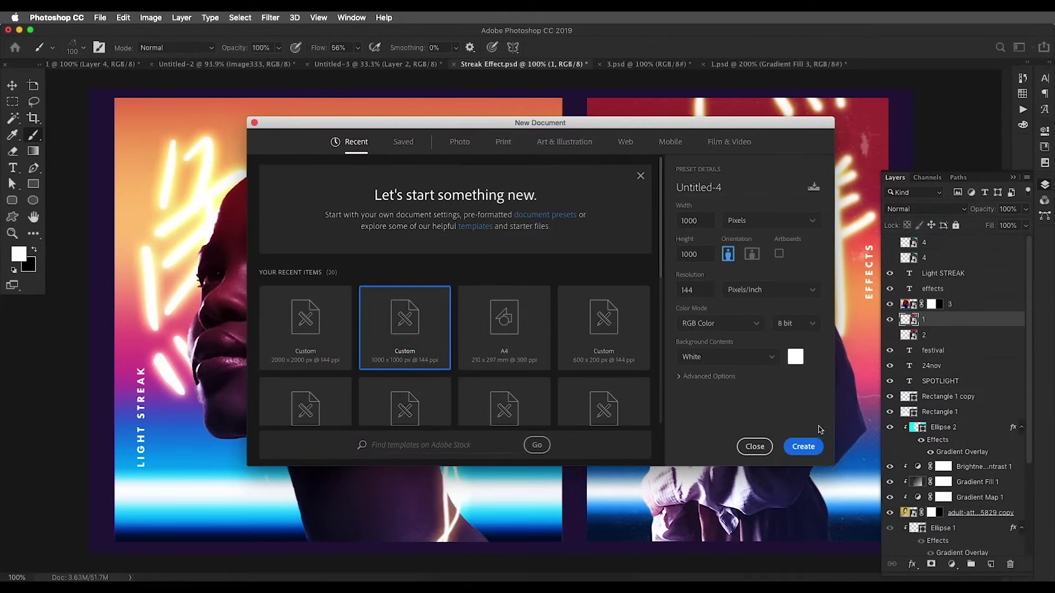
left_click(806, 446)
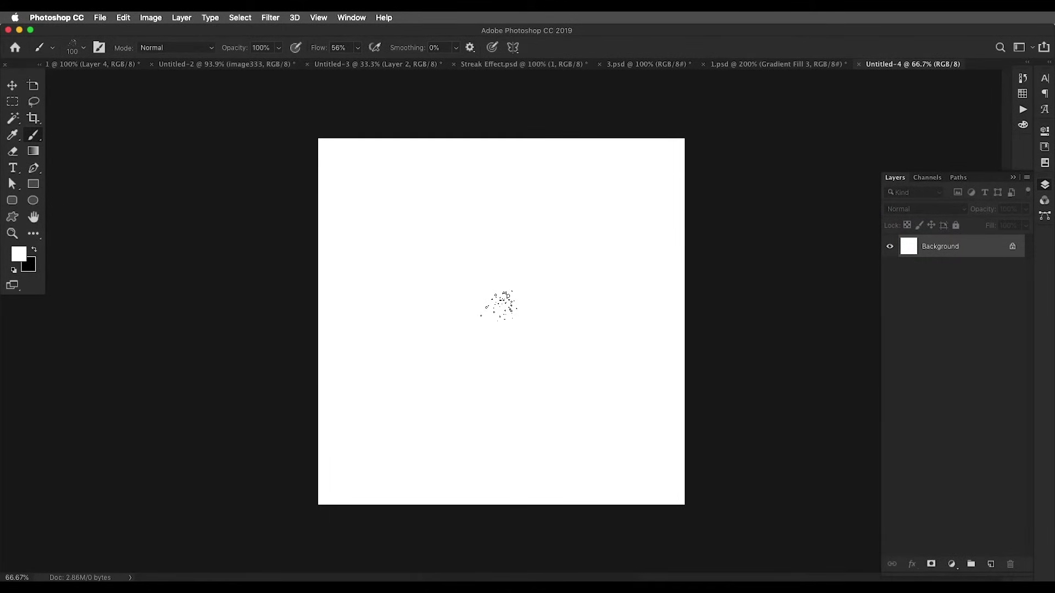
Fill the Background with black and add an empty Layer 1 above it
key("super+BackSpace")
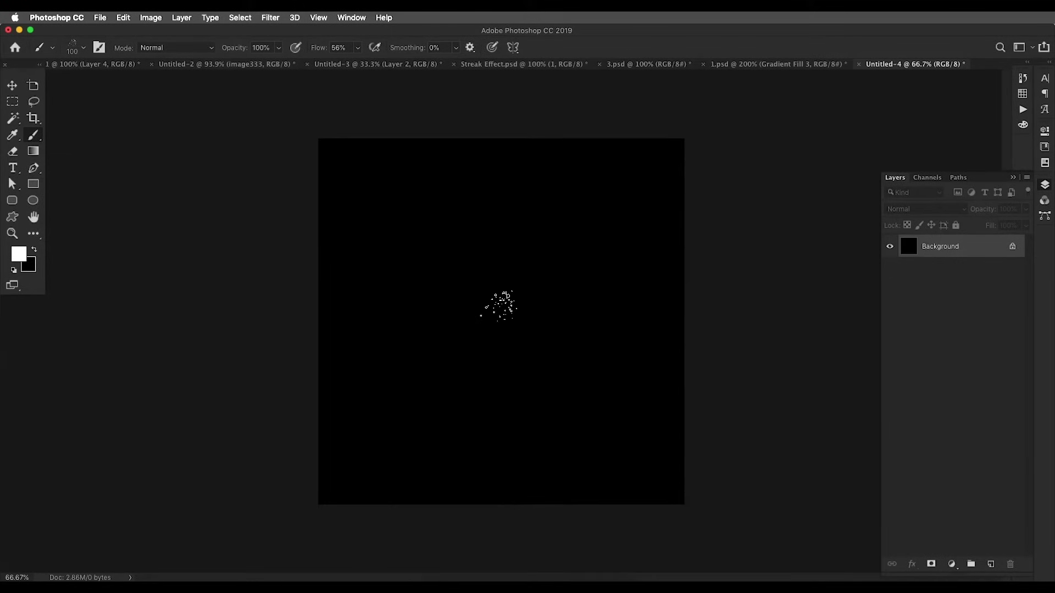
left_click(33, 265)
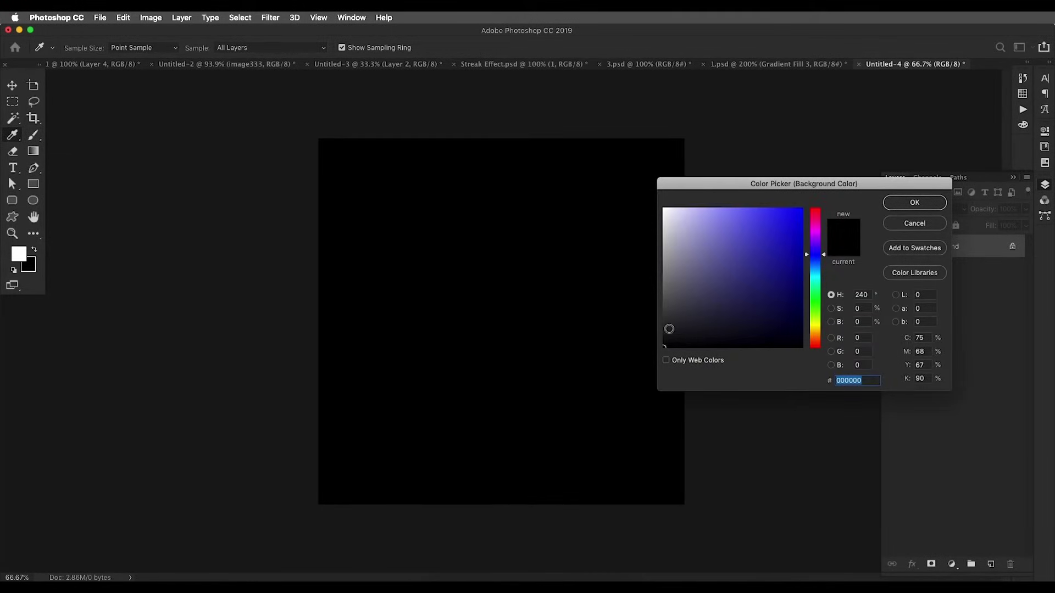
left_click(898, 207)
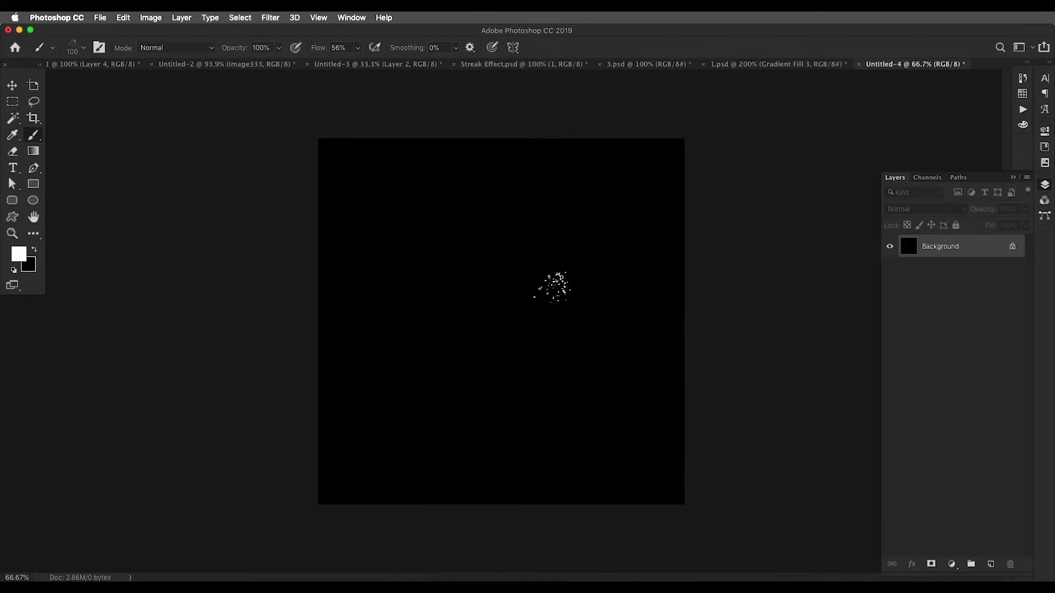
left_click(12, 86)
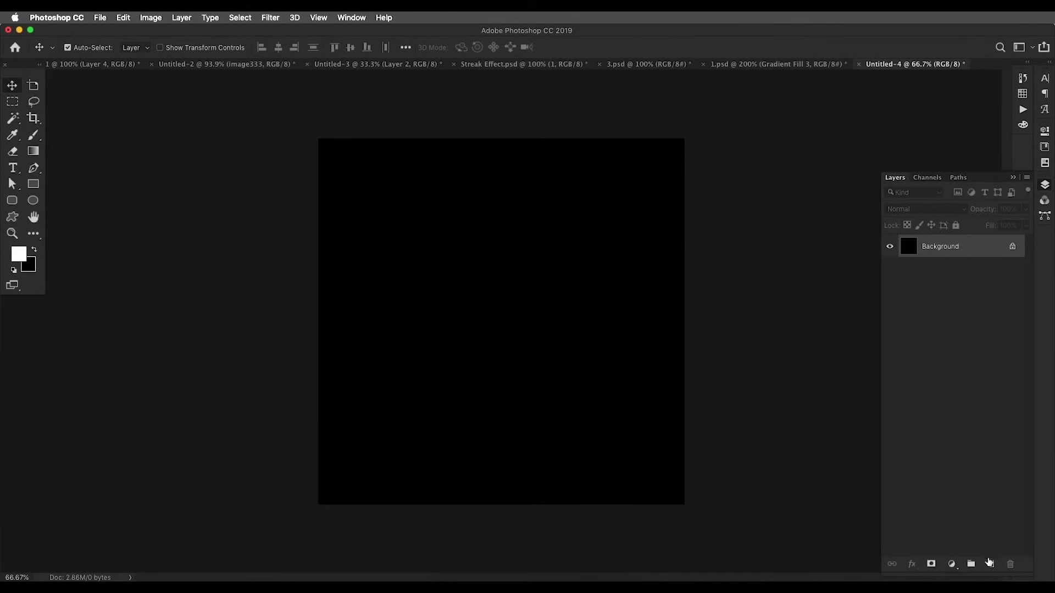
left_click(989, 563)
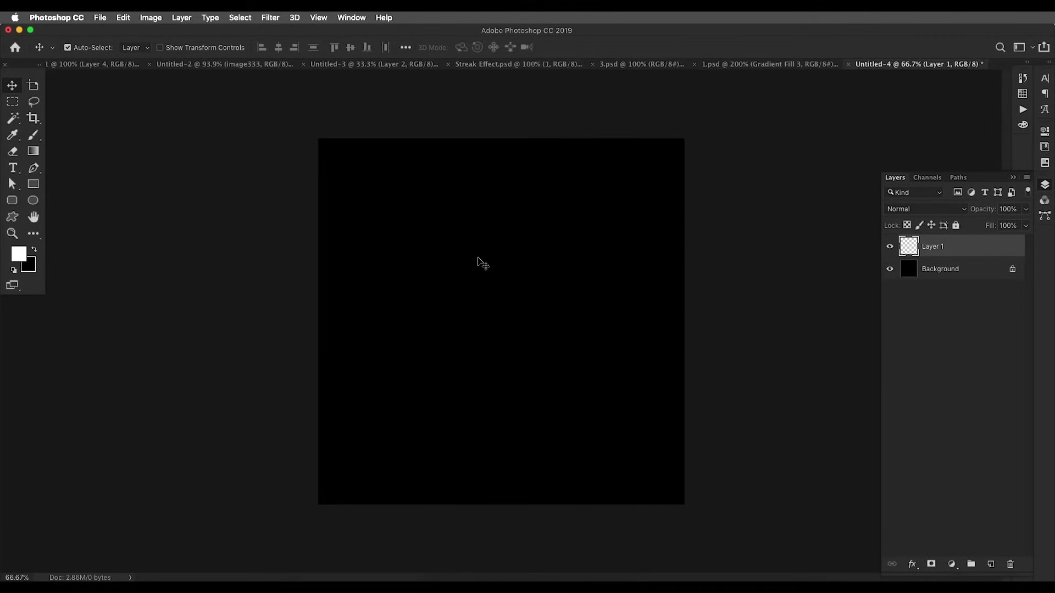
Paint two brush test strokes, undo them, and bring up the Brush Settings panel to the right
key("b")
left_click_drag(417, 315, 604, 385)
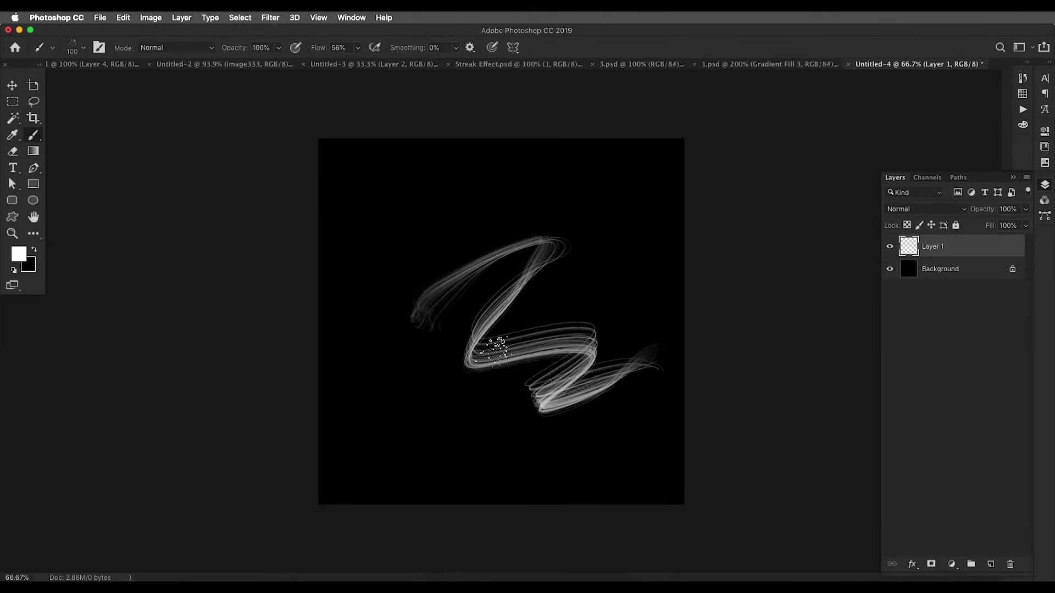
key("super+z")
mouse_move(430, 229)
left_mouse_down()
mouse_move(434, 274)
mouse_move(502, 377)
mouse_move(513, 228)
mouse_move(514, 395)
left_mouse_up()
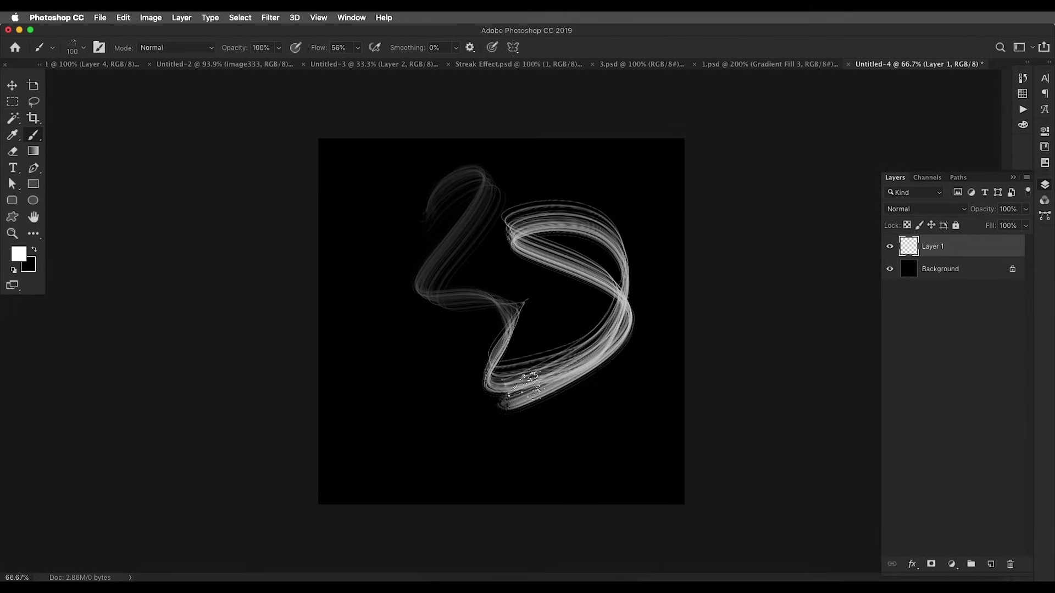
key("super+z")
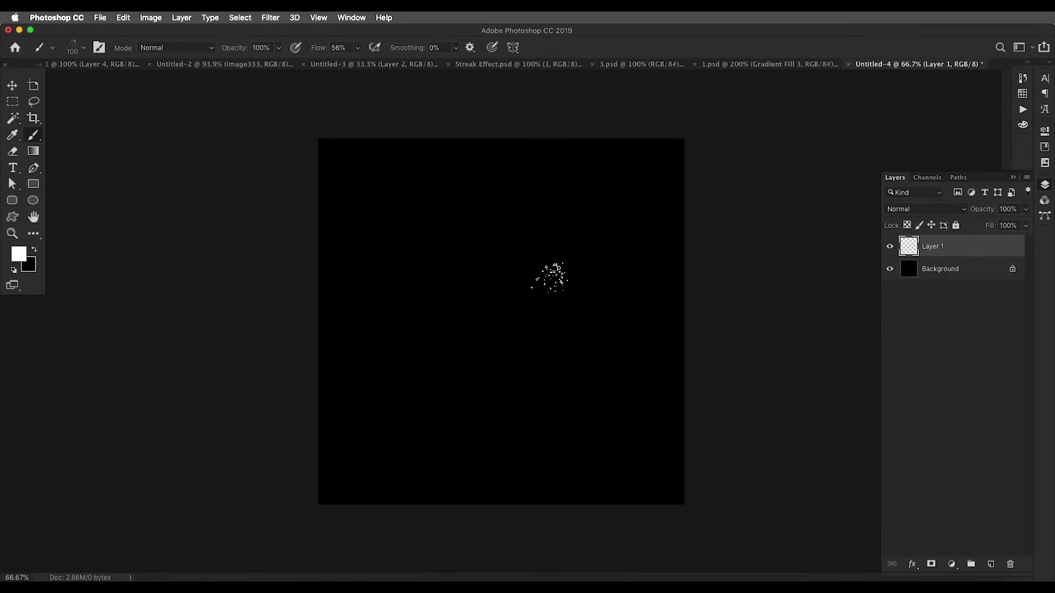
left_click(99, 48)
mouse_move(166, 117)
left_mouse_down()
mouse_move(410, 155)
mouse_move(745, 109)
mouse_move(297, 107)
left_mouse_up()
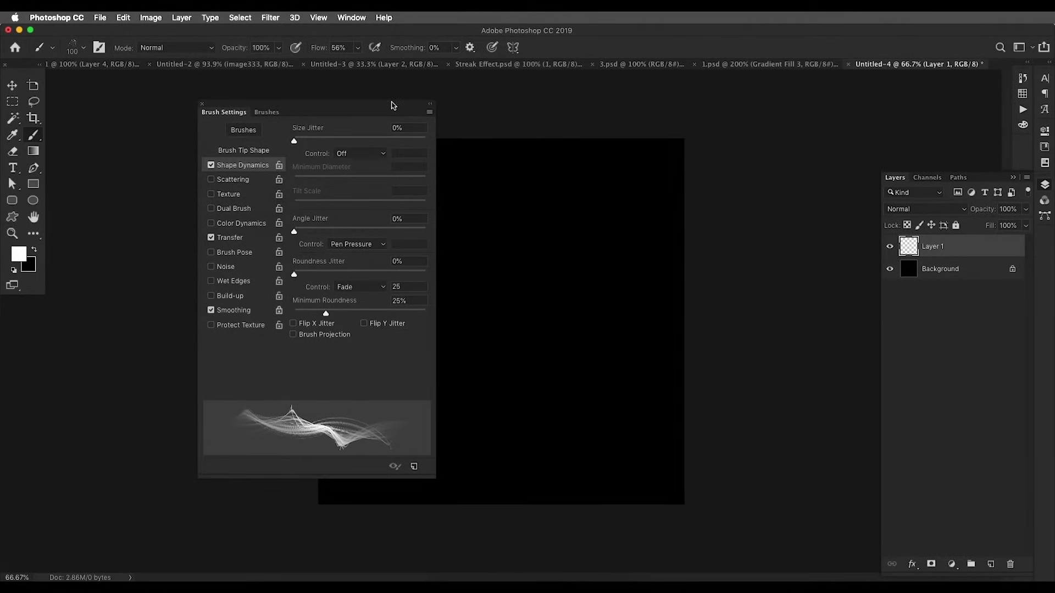
left_click(429, 106)
mouse_move(209, 113)
left_mouse_down()
mouse_move(560, 169)
mouse_move(977, 193)
mouse_move(1022, 153)
left_mouse_up()
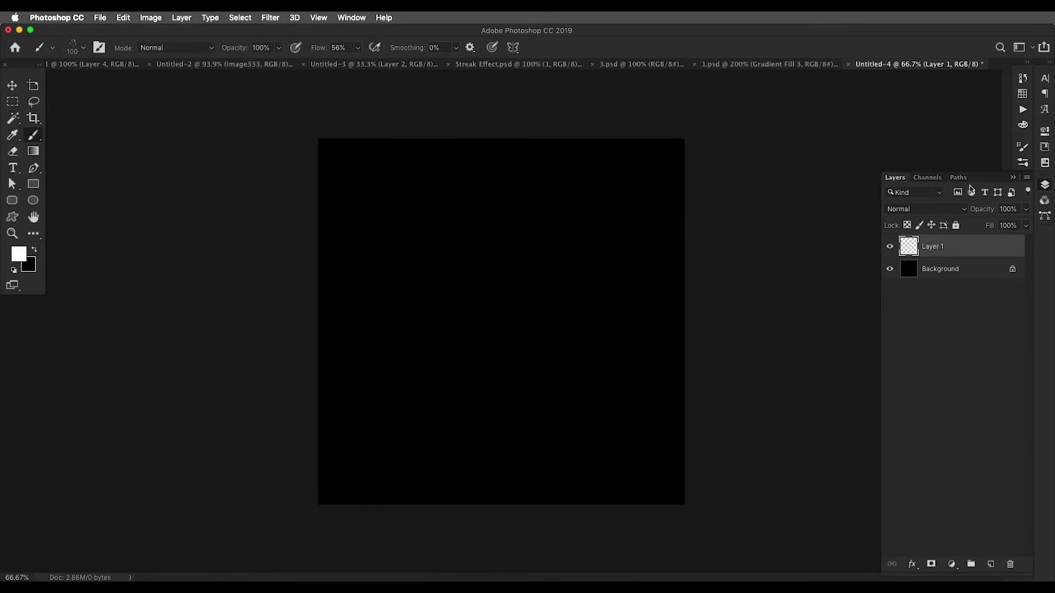
left_click(1024, 150)
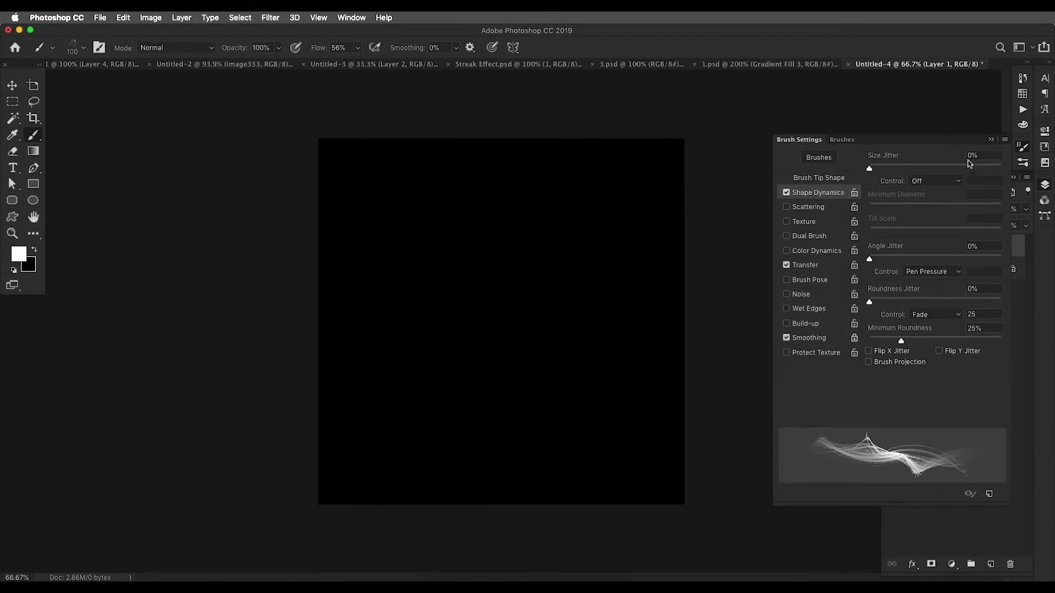
mouse_move(954, 142)
left_mouse_down()
mouse_move(332, 173)
mouse_move(256, 123)
left_mouse_up()
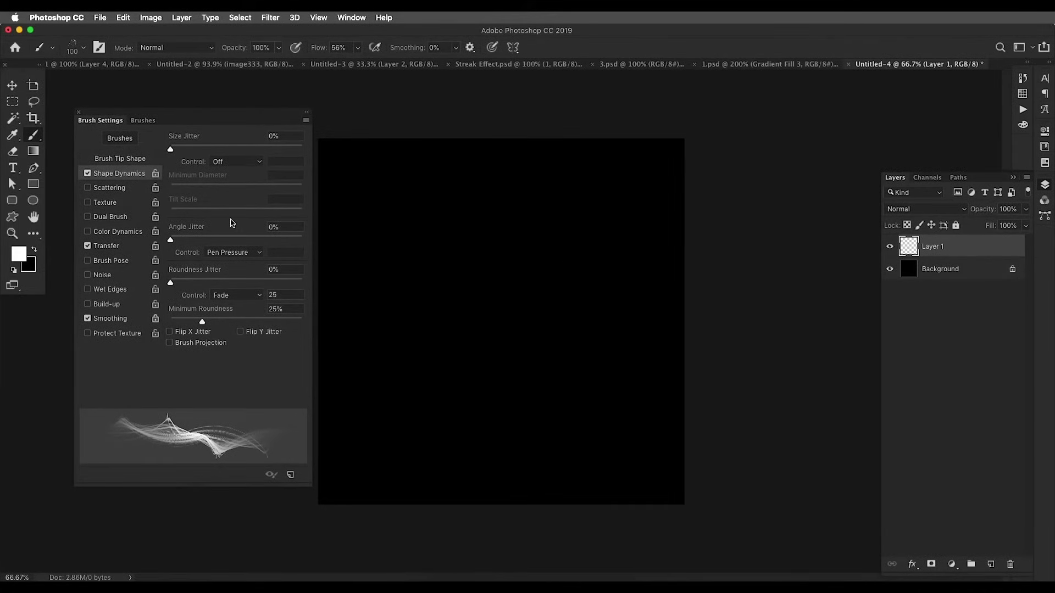
Try the 105, 283 and 25 px brush tips with test strokes, undoing each
left_click(118, 160)
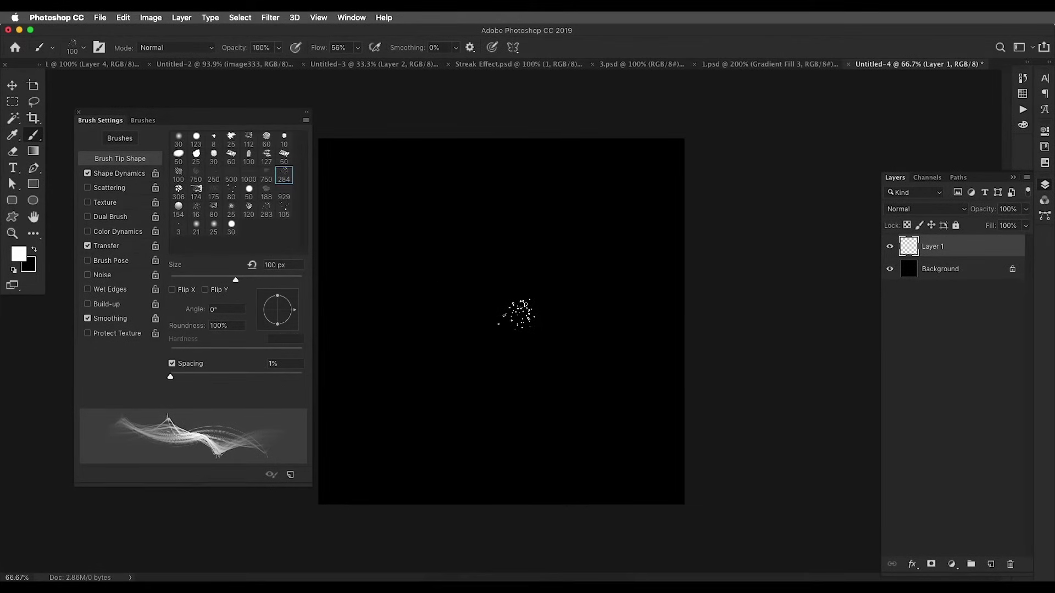
left_click(284, 209)
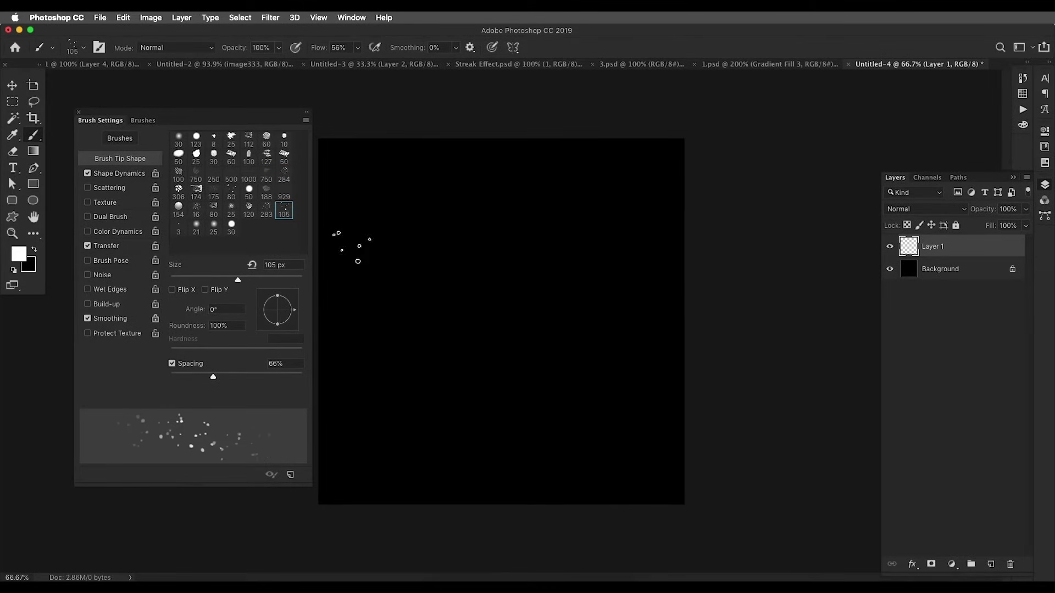
key("super+z")
left_click(266, 210)
left_click_drag(418, 181, 486, 384)
key("super+z")
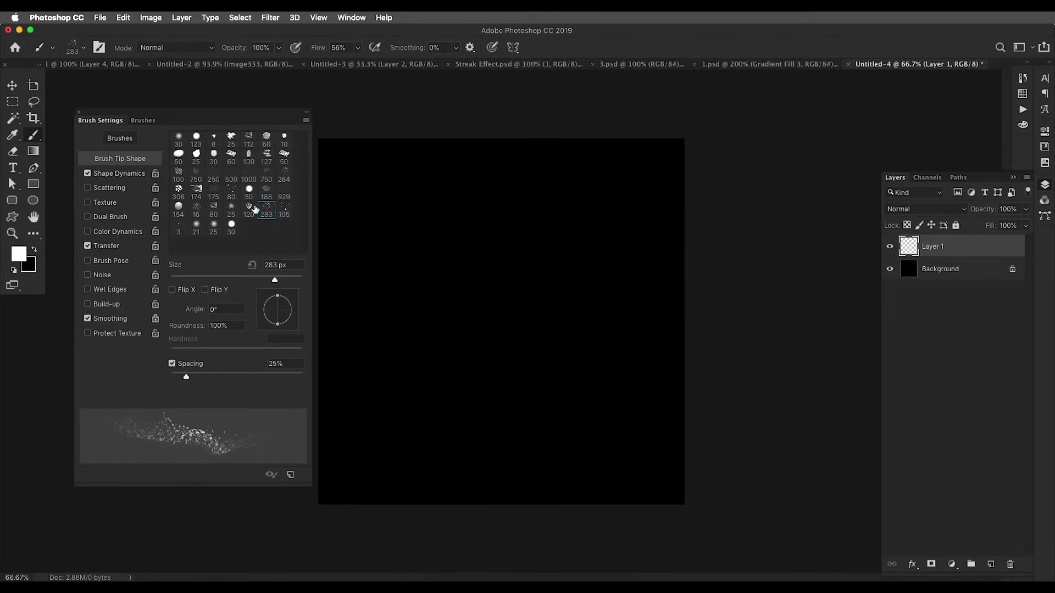
left_click(231, 210)
left_click_drag(476, 228, 631, 430)
key("super+z")
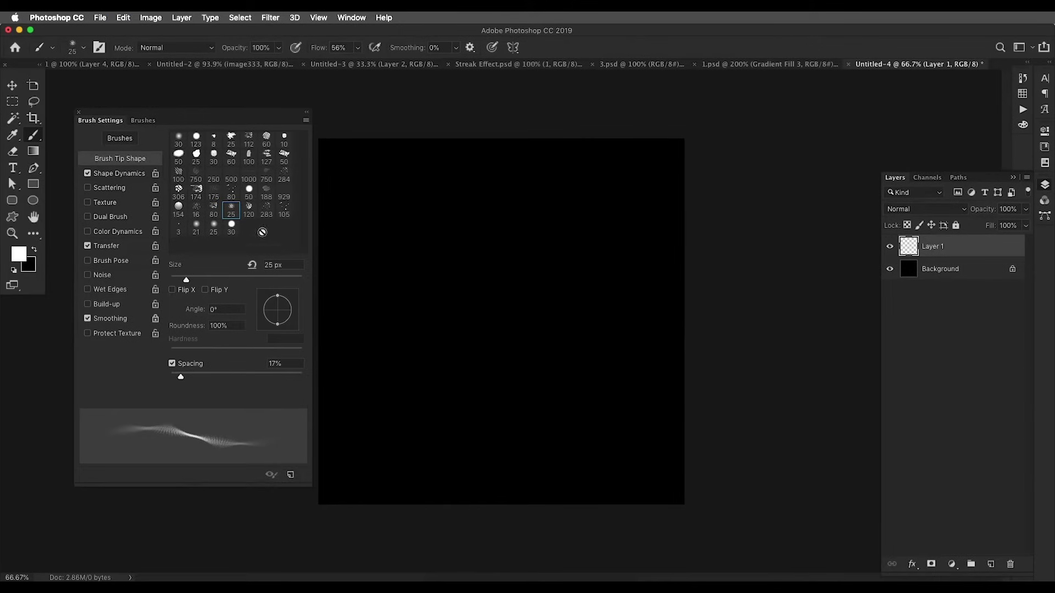
Settle on brush tip 284, testing particle strokes and undoing them
left_click(267, 210)
left_click(283, 212)
left_click(284, 173)
mouse_move(478, 225)
left_mouse_down()
mouse_move(553, 295)
mouse_move(549, 439)
left_mouse_up()
key("super+z")
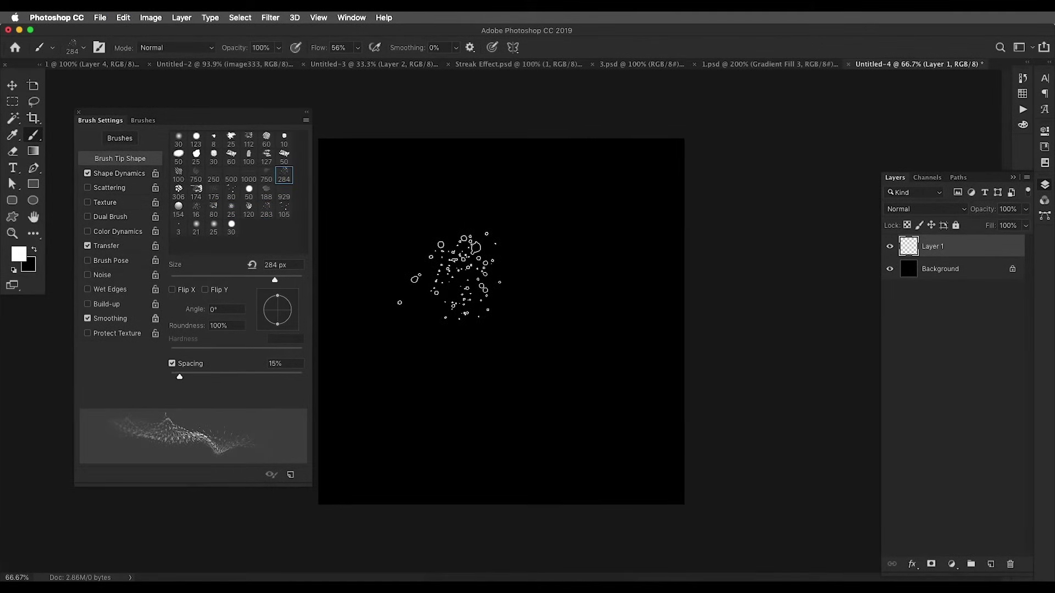
left_click_drag(460, 275, 598, 434)
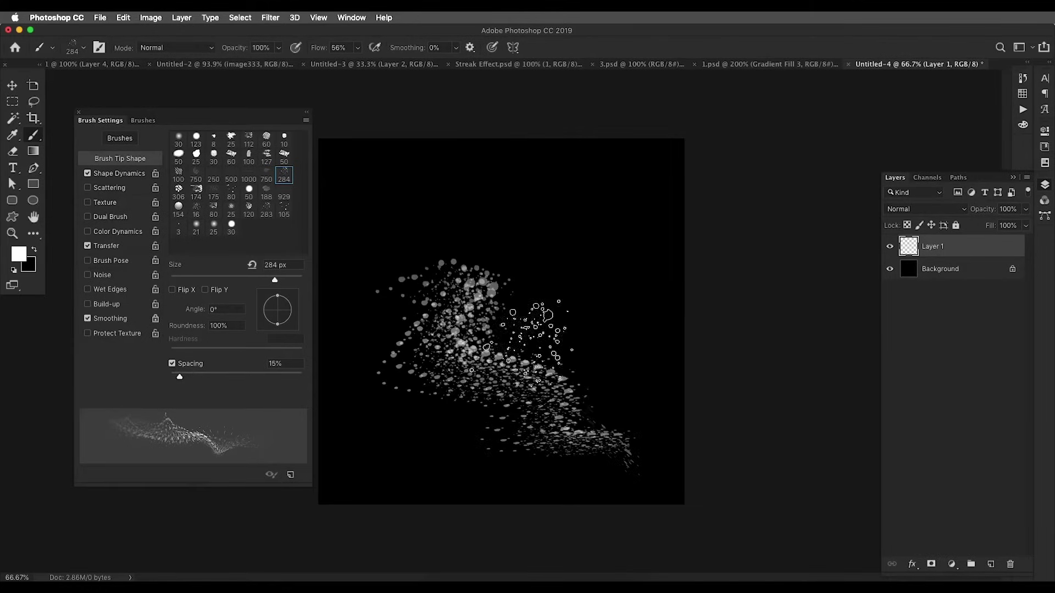
key("super+z")
Reduce the brush spacing to 1% and test a dense streak
left_click_drag(181, 379, 164, 380)
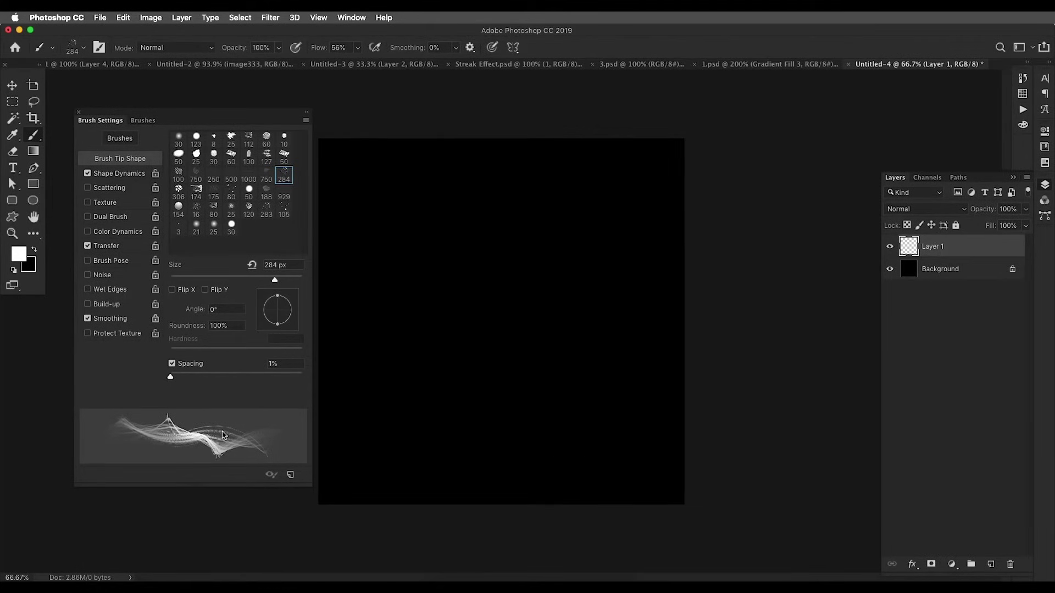
mouse_move(362, 329)
left_mouse_down()
mouse_move(470, 259)
mouse_move(617, 313)
left_mouse_up()
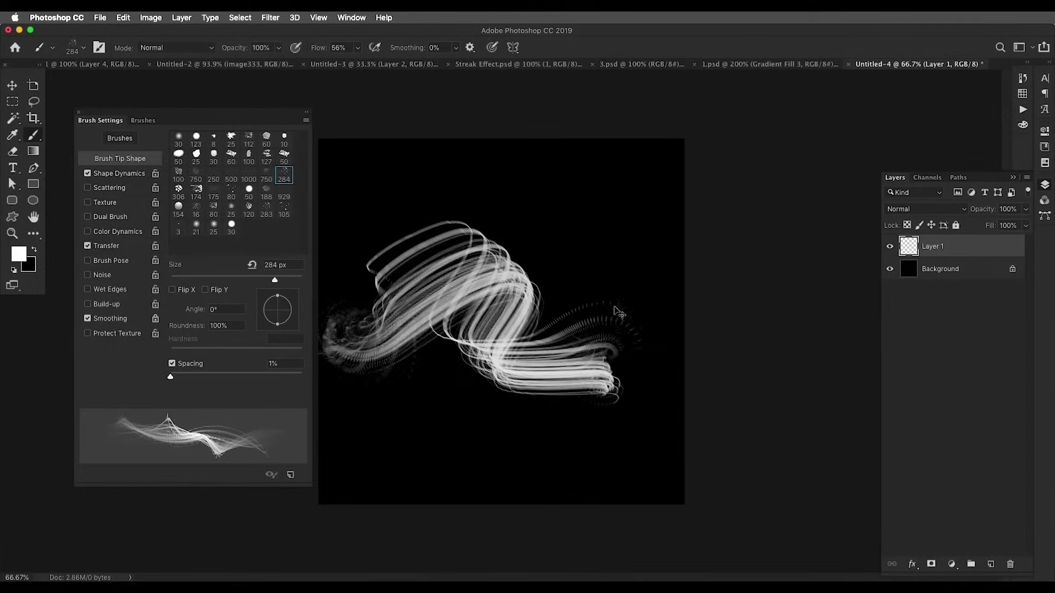
key("super+z")
Turn off Transfer, Shape Dynamics and Smoothing, then test strokes and clear the canvas
left_click(88, 246)
left_click(88, 173)
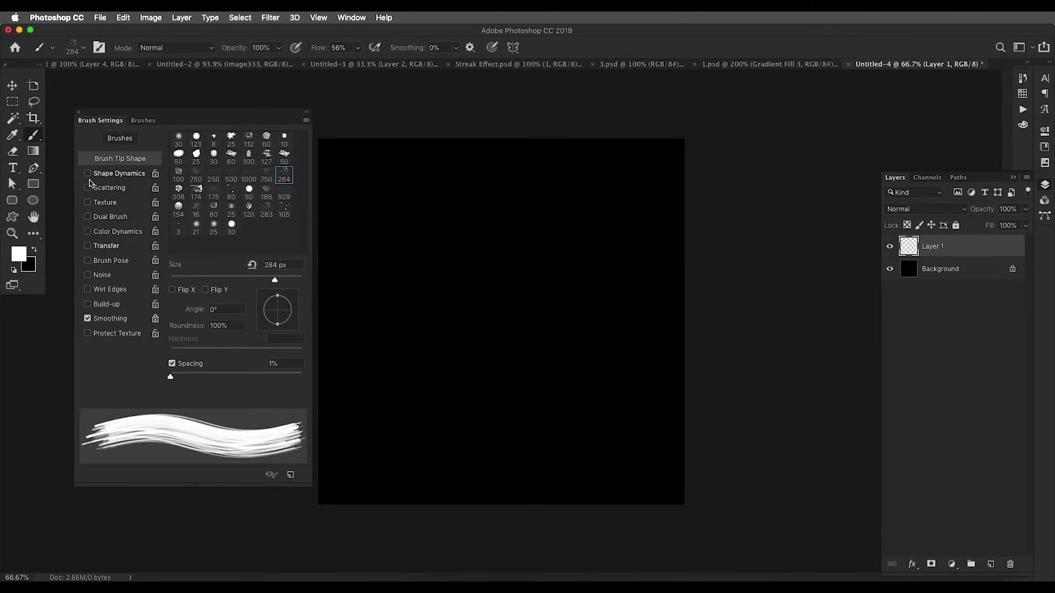
left_click(88, 319)
mouse_move(434, 285)
left_mouse_down()
mouse_move(379, 258)
mouse_move(577, 379)
mouse_move(616, 417)
left_mouse_up()
key("super+z")
left_click_drag(637, 170, 352, 305)
mouse_move(396, 277)
left_mouse_down()
mouse_move(379, 379)
mouse_move(385, 418)
left_mouse_up()
key("super+z")
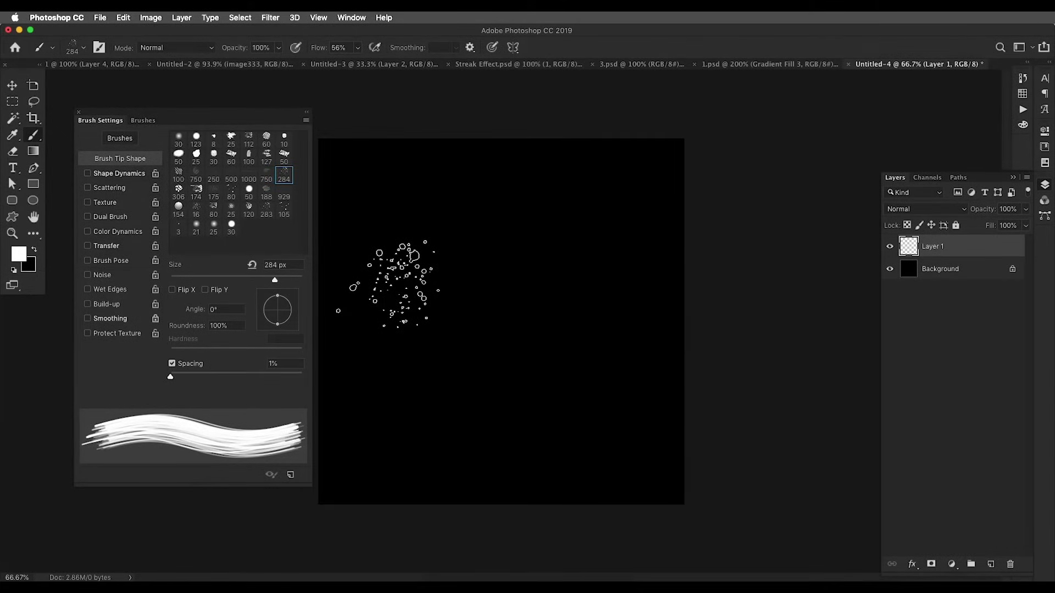
Re-enable Shape Dynamics and set the Angle and Roundness Jitter controls to Off
left_click(124, 175)
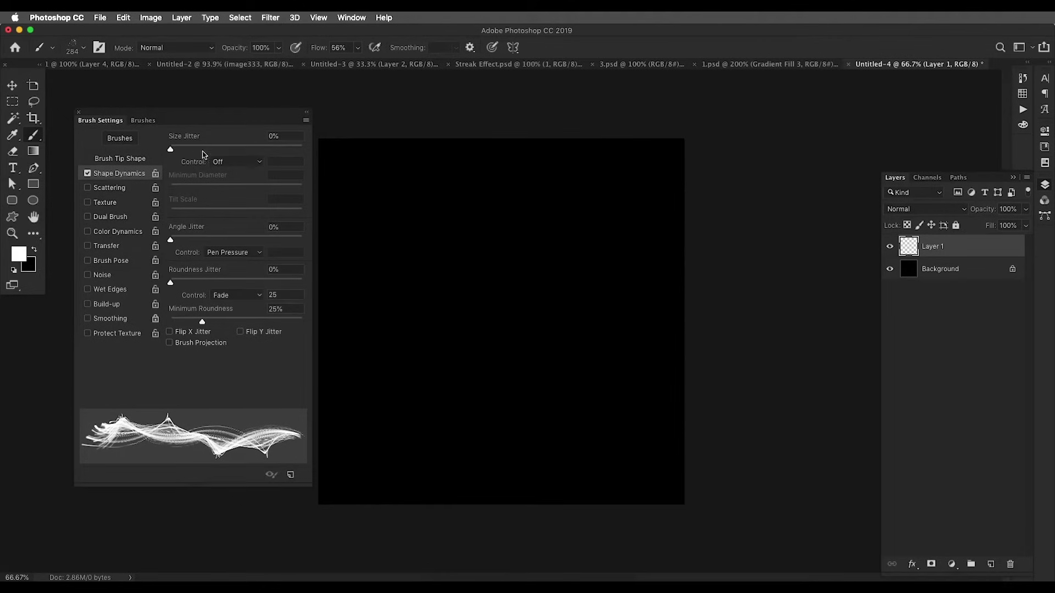
left_click(236, 162)
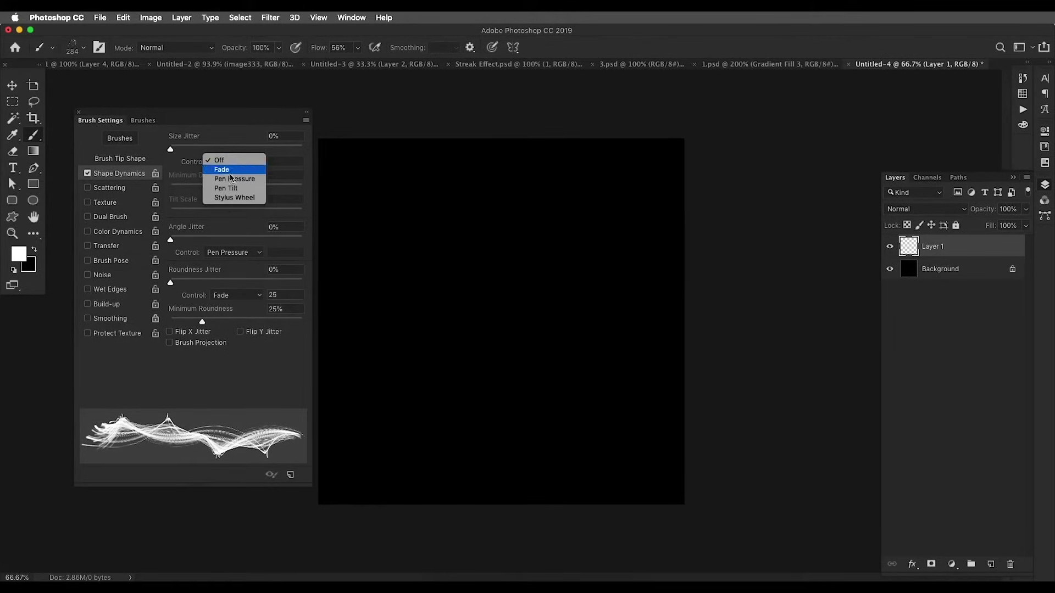
left_click(240, 253)
left_click(242, 233)
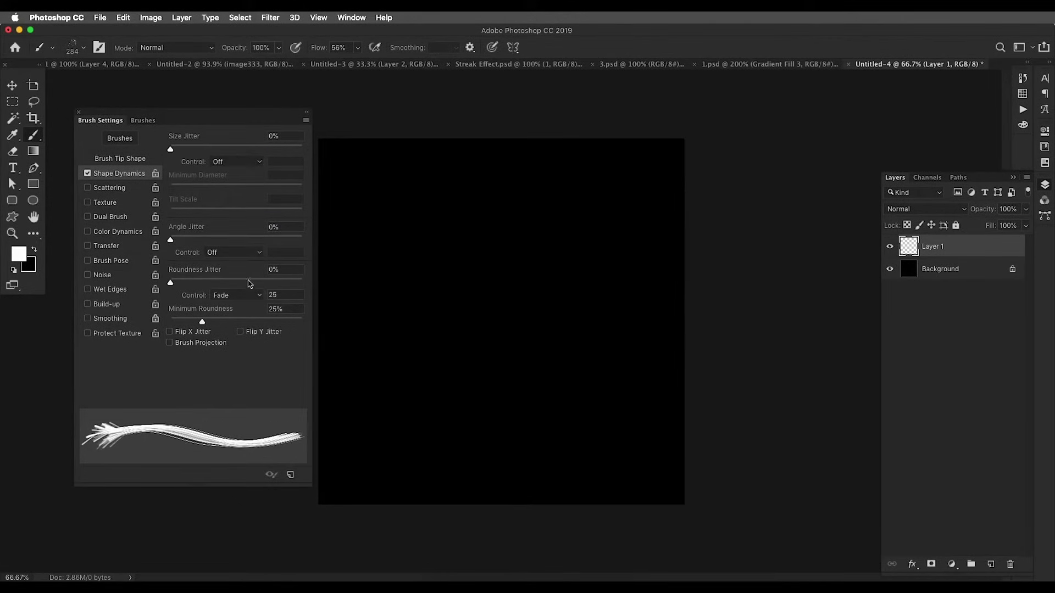
left_click(250, 295)
left_click(220, 284)
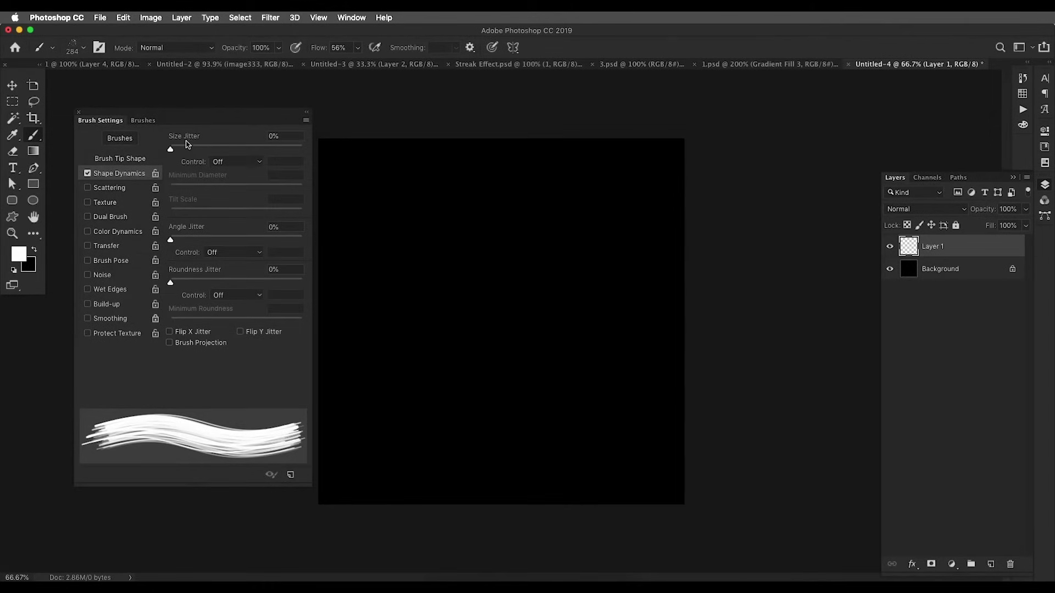
Test size jitter on Pen Pressure with three strokes, then set it back to Off
left_click(227, 164)
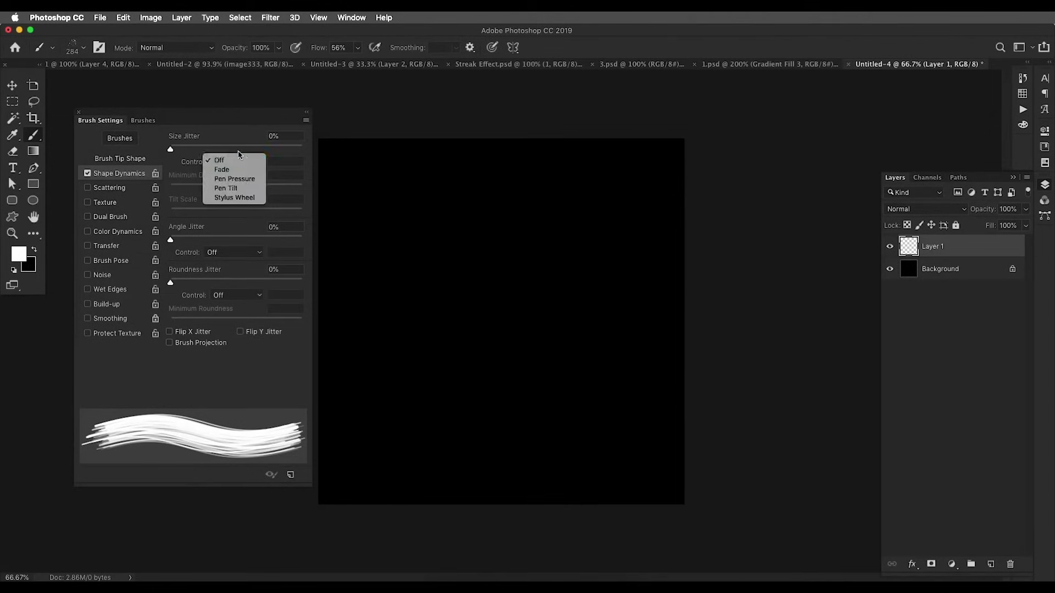
left_click(239, 180)
mouse_move(336, 318)
left_mouse_down()
mouse_move(541, 225)
mouse_move(615, 354)
left_mouse_up()
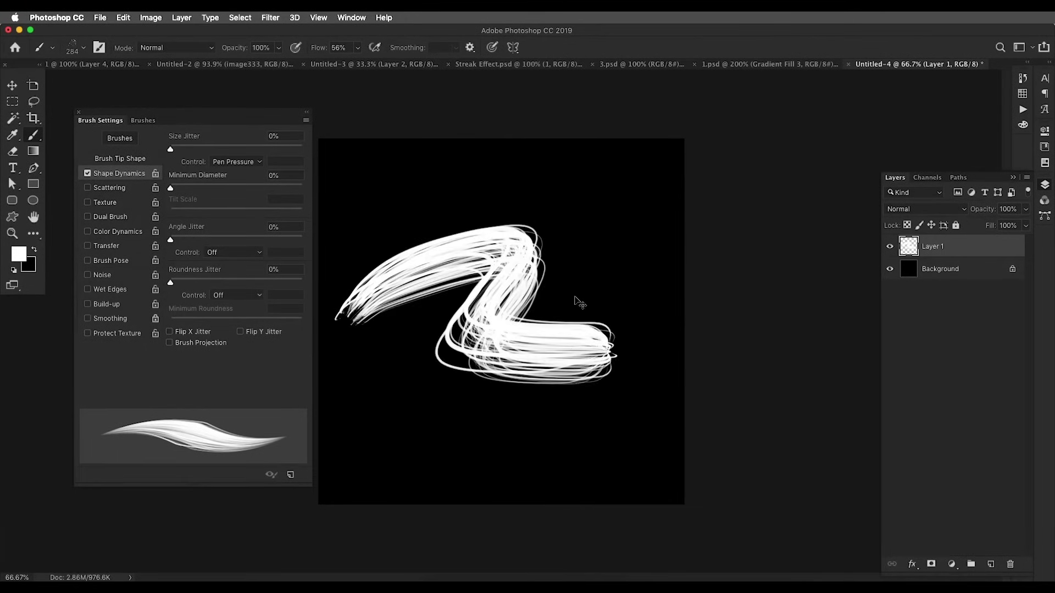
key("ctrl+z")
left_click_drag(427, 355, 601, 272)
key("ctrl+z")
mouse_move(379, 387)
left_mouse_down()
mouse_move(494, 297)
mouse_move(637, 225)
left_mouse_up()
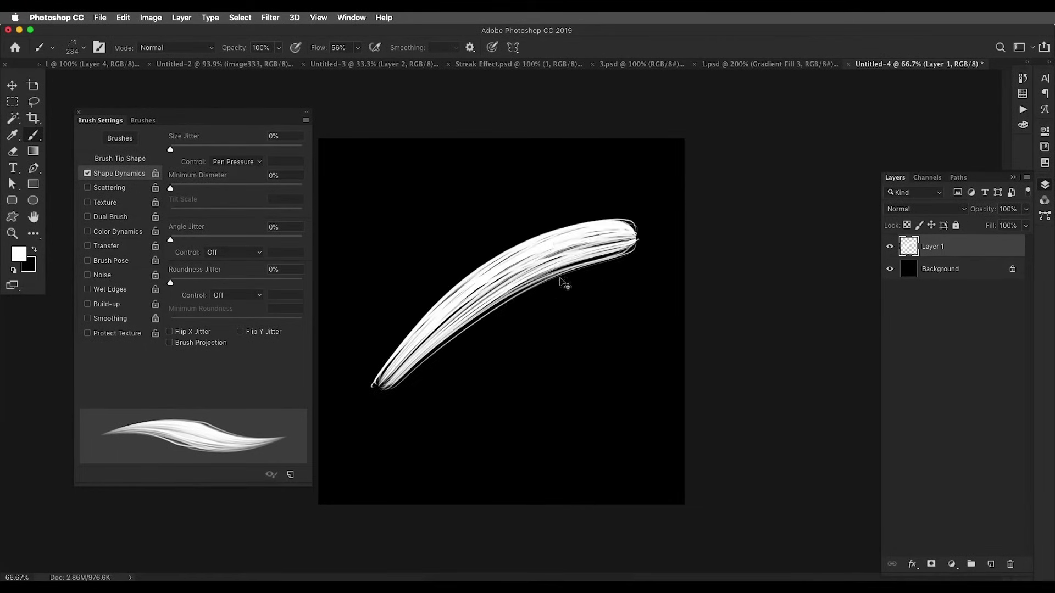
key("ctrl+z")
left_click(245, 163)
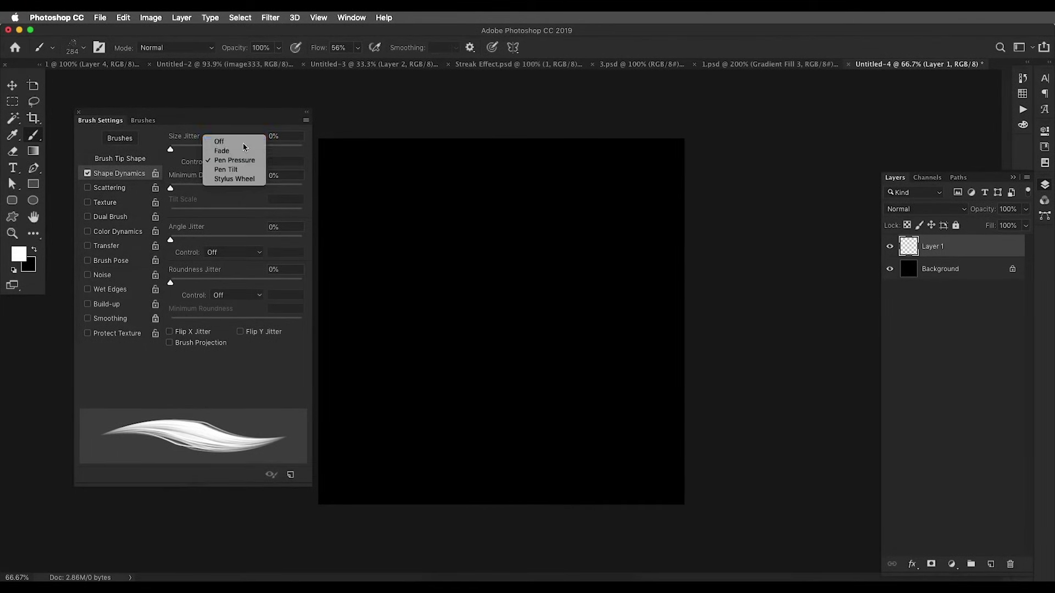
left_click(246, 141)
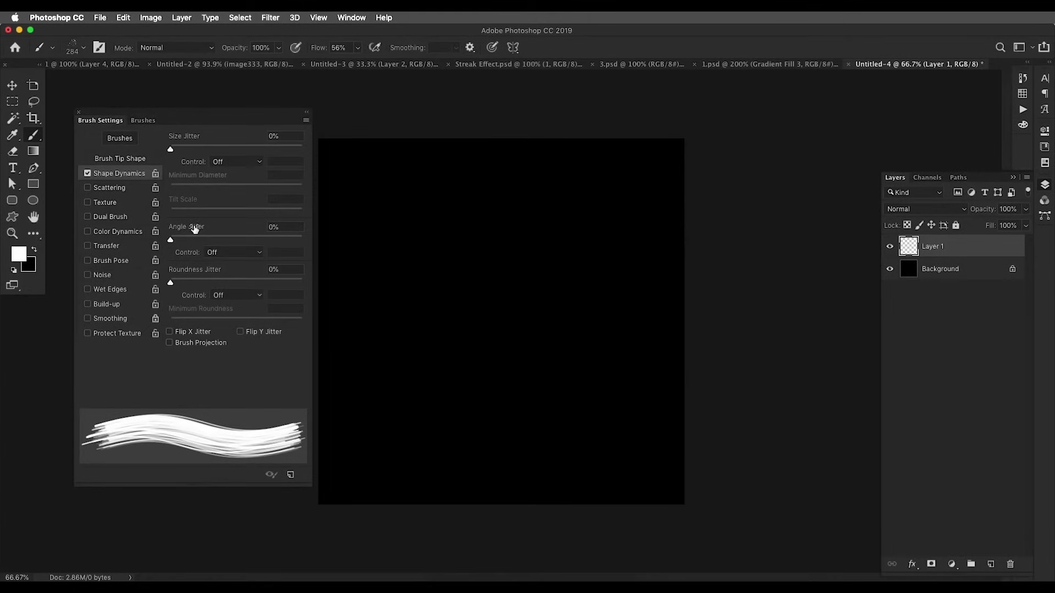
Set the Angle Jitter control to Pen Pressure and test two strokes
left_click(233, 254)
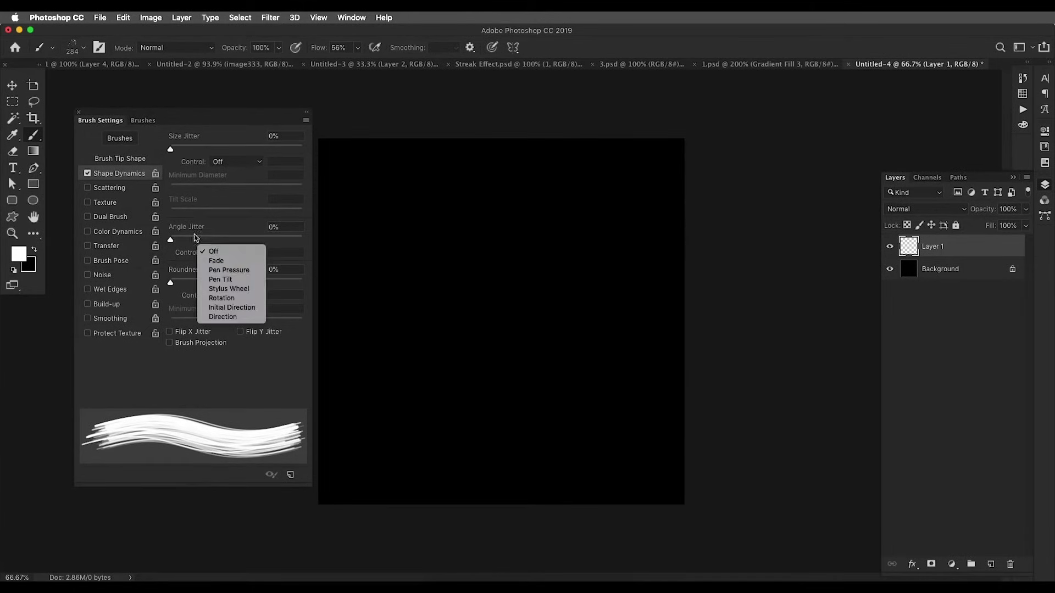
left_click(250, 268)
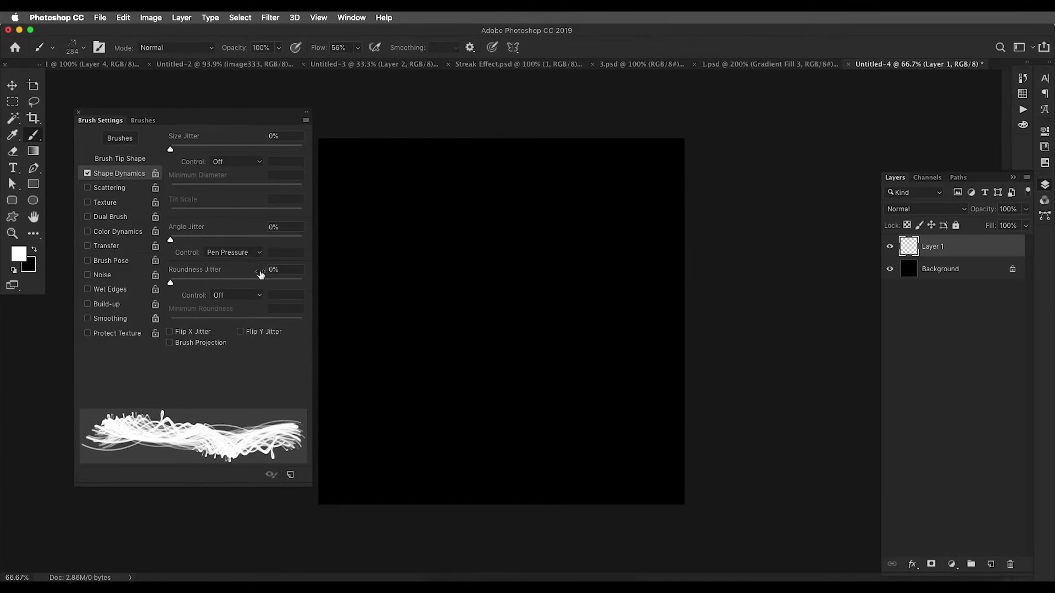
mouse_move(389, 306)
left_mouse_down()
mouse_move(536, 353)
mouse_move(527, 252)
left_mouse_up()
key("super+z")
mouse_move(389, 275)
left_mouse_down()
mouse_move(522, 341)
mouse_move(550, 379)
left_mouse_up()
key("super+z")
Reduce the brush size to 100 and test strokes, undoing them
key("bracketleft")
key("bracketleft")
key("bracketleft")
key("bracketleft")
key("bracketleft")
mouse_move(374, 316)
left_mouse_down()
mouse_move(462, 280)
mouse_move(494, 382)
mouse_move(593, 418)
left_mouse_up()
key("super+z")
mouse_move(428, 269)
left_mouse_down()
mouse_move(522, 274)
mouse_move(615, 406)
mouse_move(492, 301)
mouse_move(536, 423)
left_mouse_up()
key("super+z")
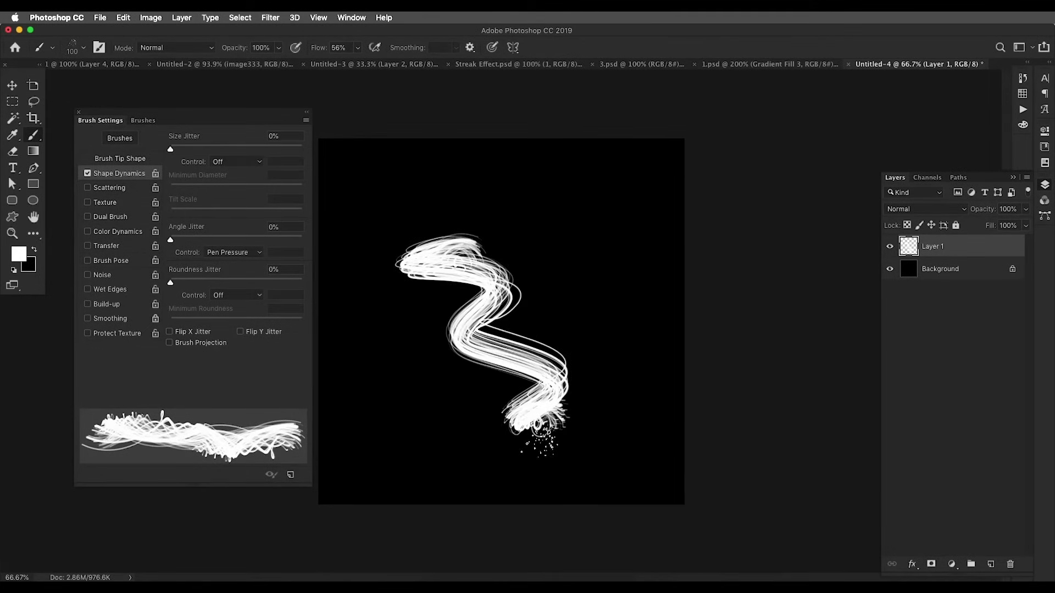
key("super+z")
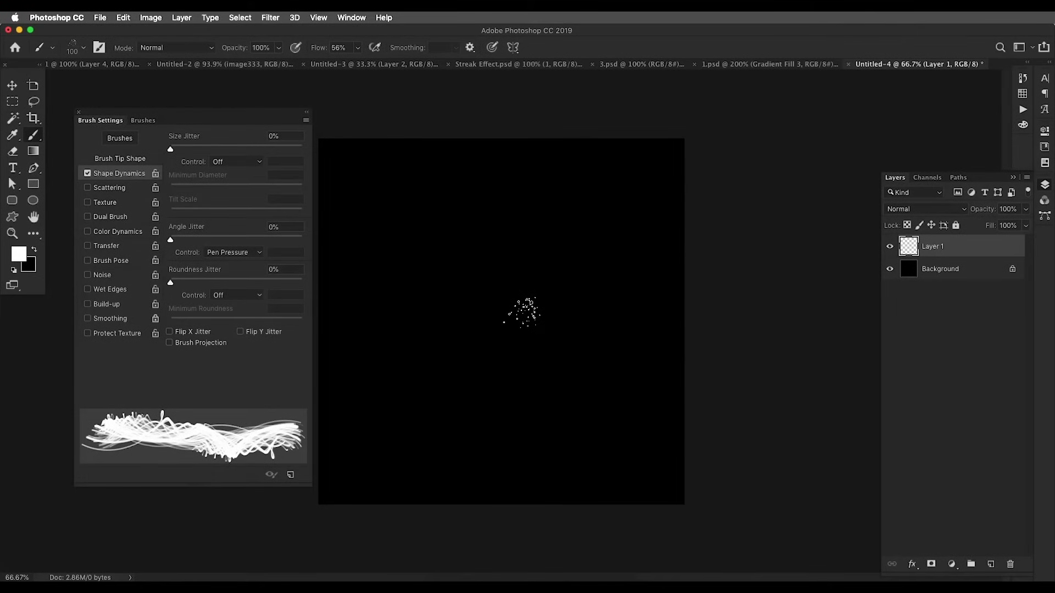
Try Pen Tilt, then Fade, for angle jitter with a test stroke
left_click(256, 252)
left_click(256, 262)
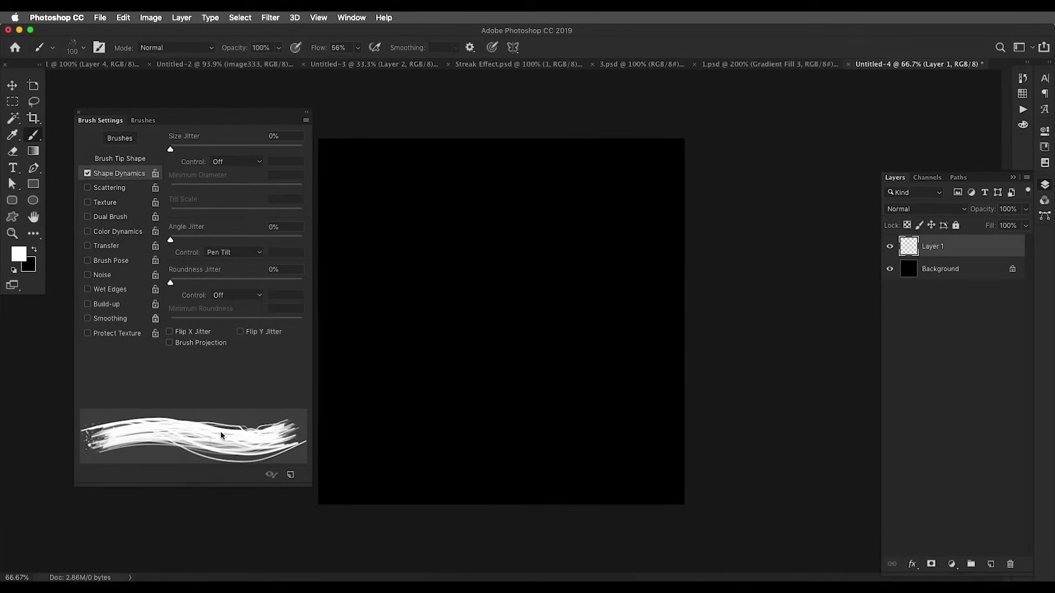
left_click(240, 258)
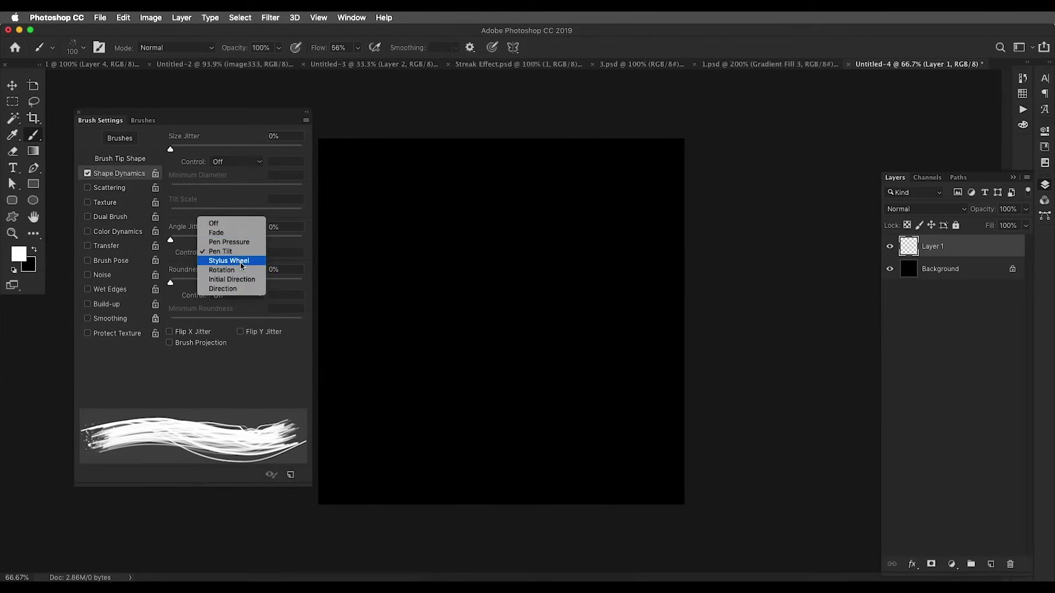
left_click(233, 230)
mouse_move(335, 386)
left_mouse_down()
mouse_move(495, 329)
mouse_move(631, 385)
left_mouse_up()
key("super+z")
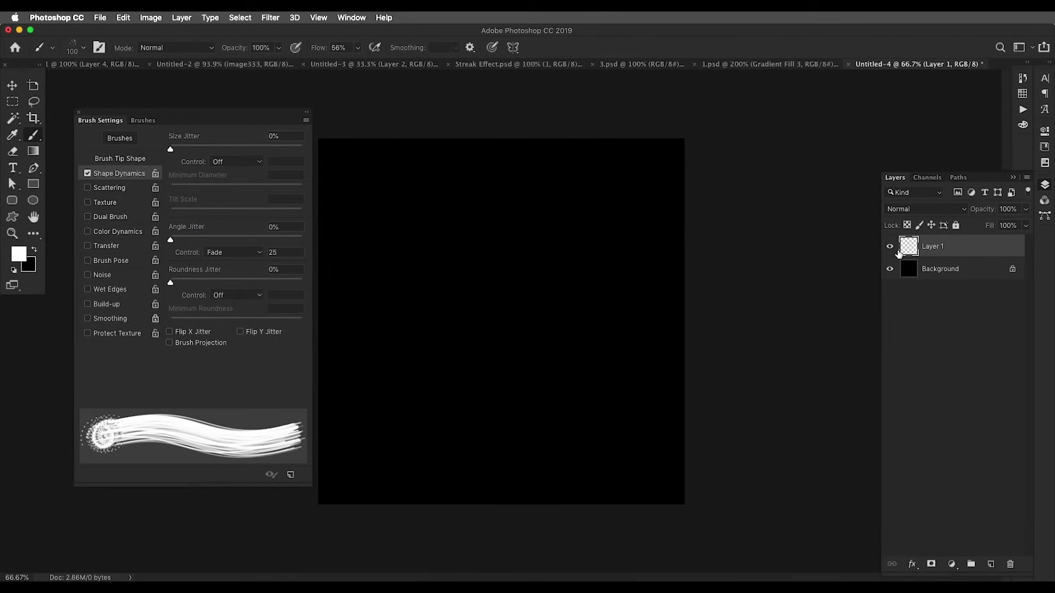
Return angle jitter to Pen Pressure, keep roundness jitter Off, and enable Transfer
left_click(233, 252)
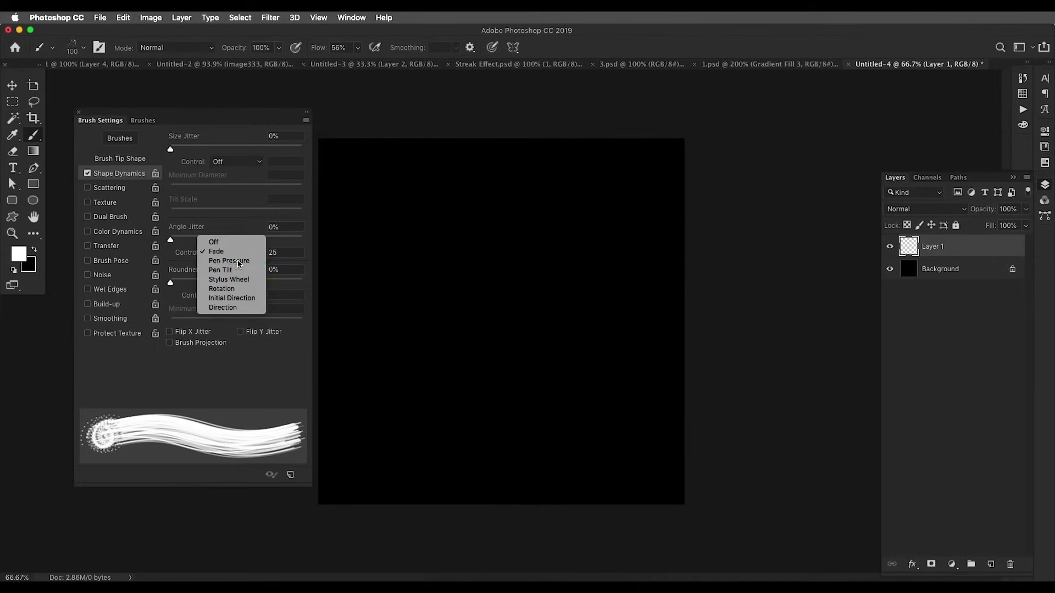
left_click(239, 263)
left_click(237, 295)
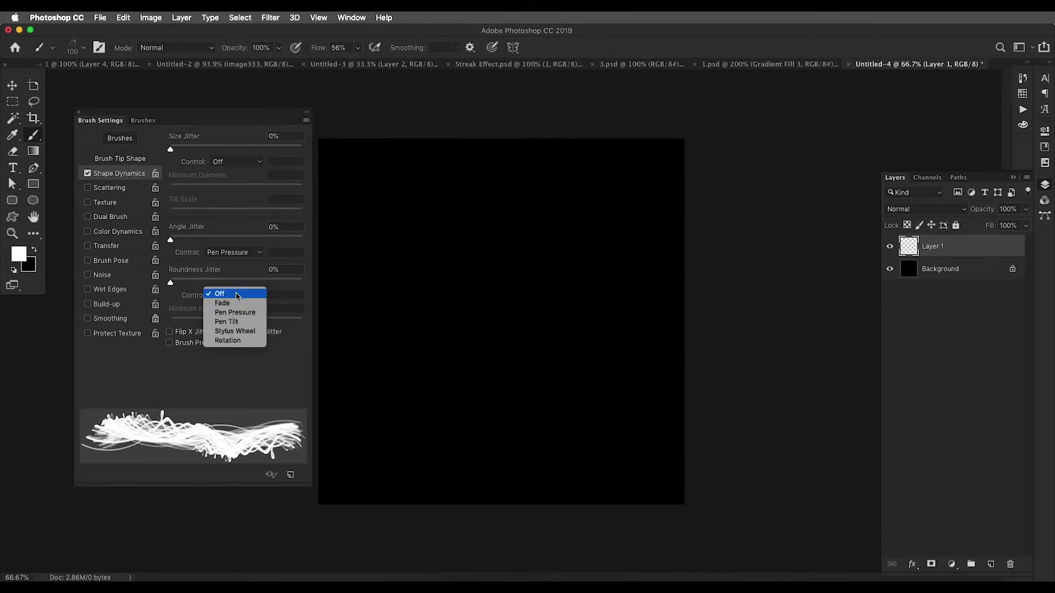
left_click(248, 285)
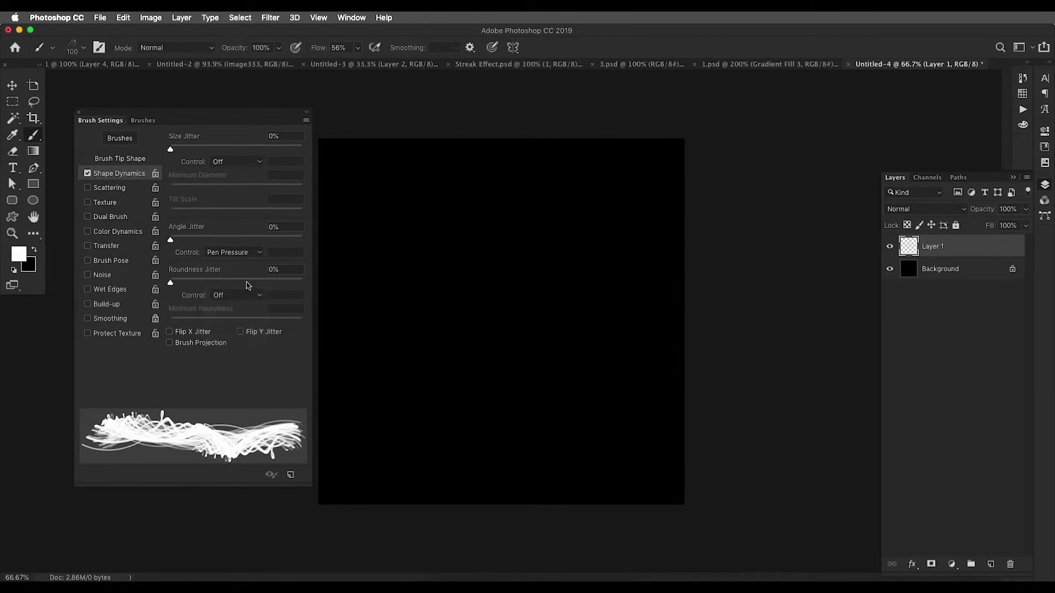
left_click(88, 246)
Show the Transfer settings and test three streaks, undoing each
left_click(112, 247)
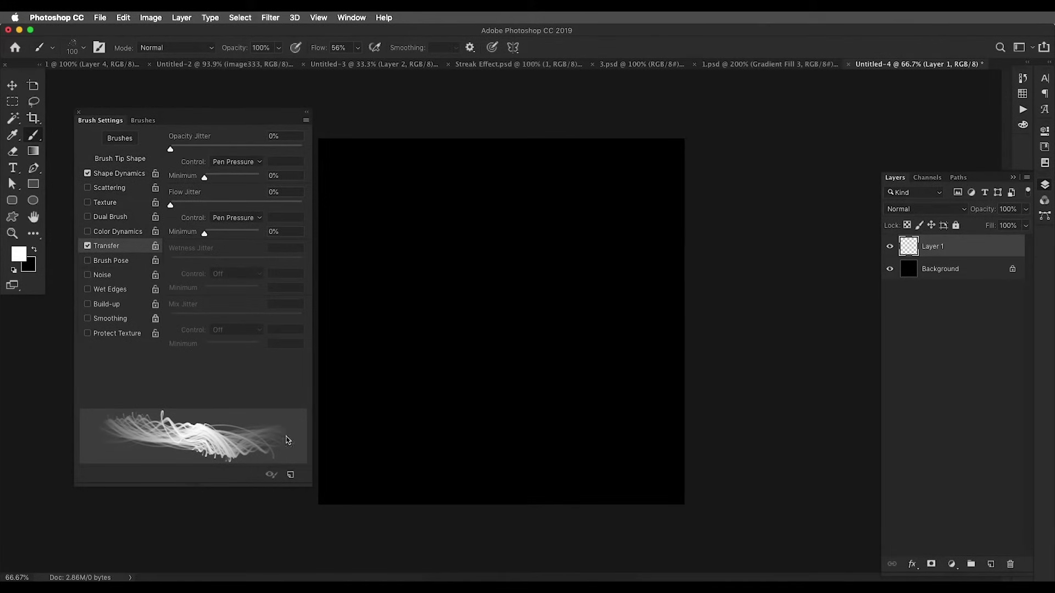
left_click_drag(373, 382, 583, 274)
key("ctrl+z")
mouse_move(637, 215)
left_mouse_down()
mouse_move(440, 377)
mouse_move(665, 257)
left_mouse_up()
key("ctrl+z")
key("ctrl+z")
mouse_move(631, 181)
left_mouse_down()
mouse_move(440, 369)
mouse_move(648, 244)
left_mouse_up()
key("ctrl+z")
key("ctrl+z")
Try Fade for opacity jitter, then set it to Pen Pressure and test streaks
left_click(226, 165)
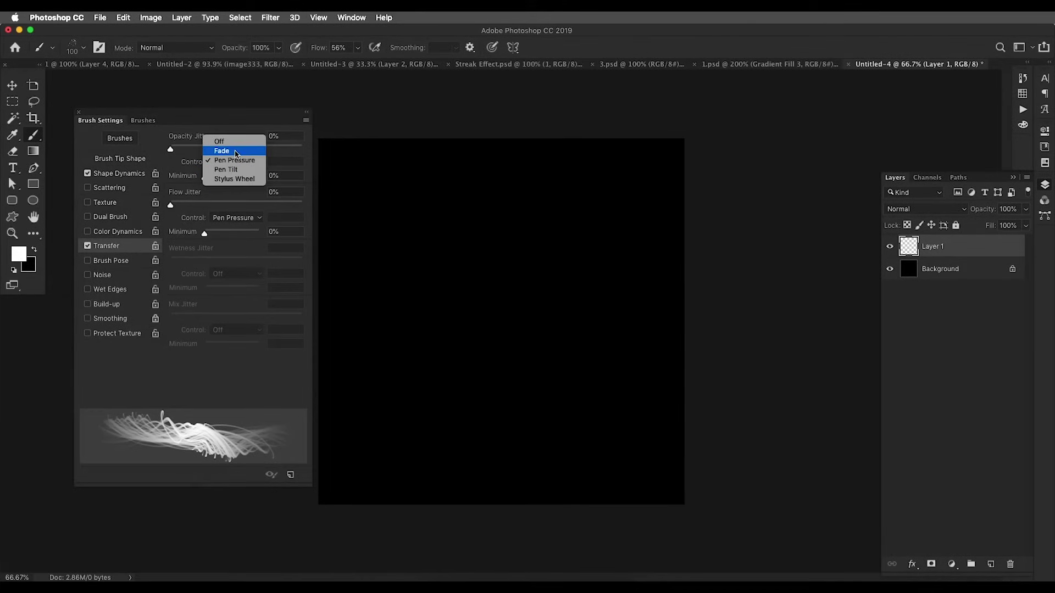
left_click(236, 151)
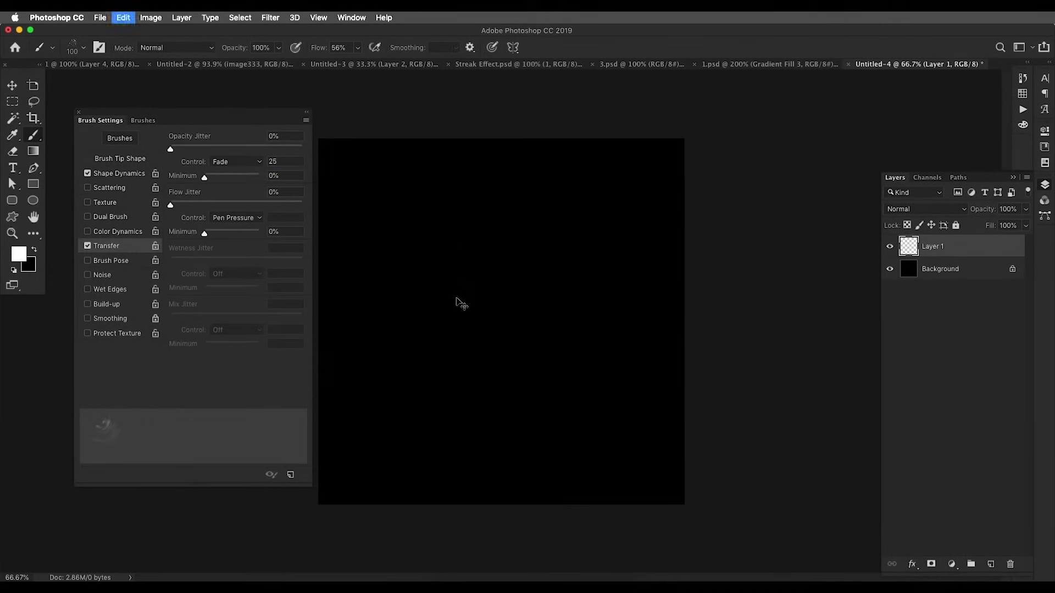
left_click(247, 163)
left_click(246, 170)
left_click_drag(393, 220, 631, 373)
key("super+z")
mouse_move(388, 247)
left_mouse_down()
mouse_move(461, 236)
mouse_move(596, 393)
left_mouse_up()
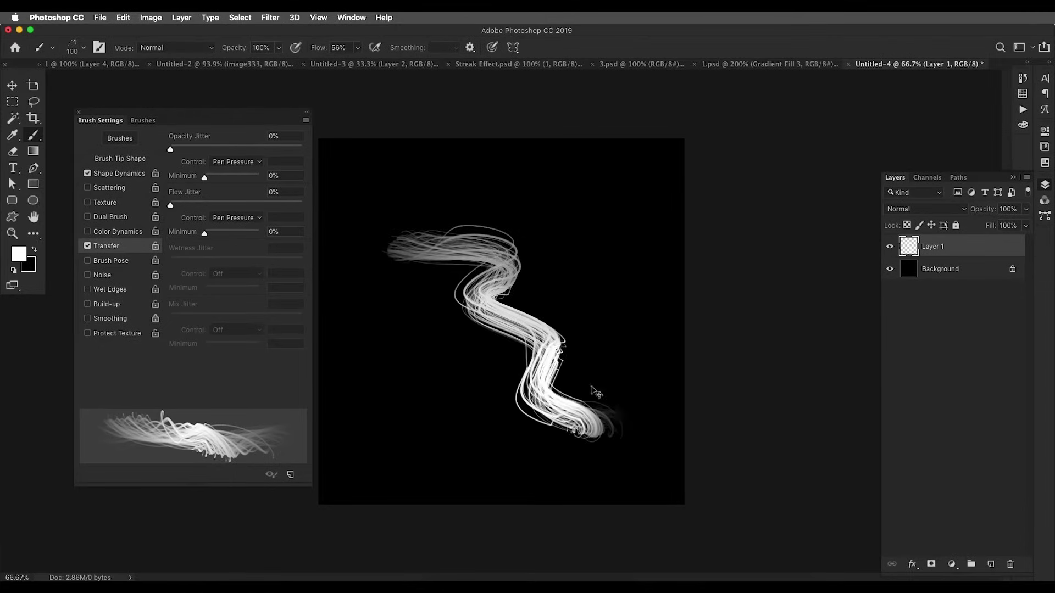
key("super+z")
left_click(455, 226)
Try Pen Tilt for flow jitter with several S-shaped test streaks, undoing them
left_click(215, 218)
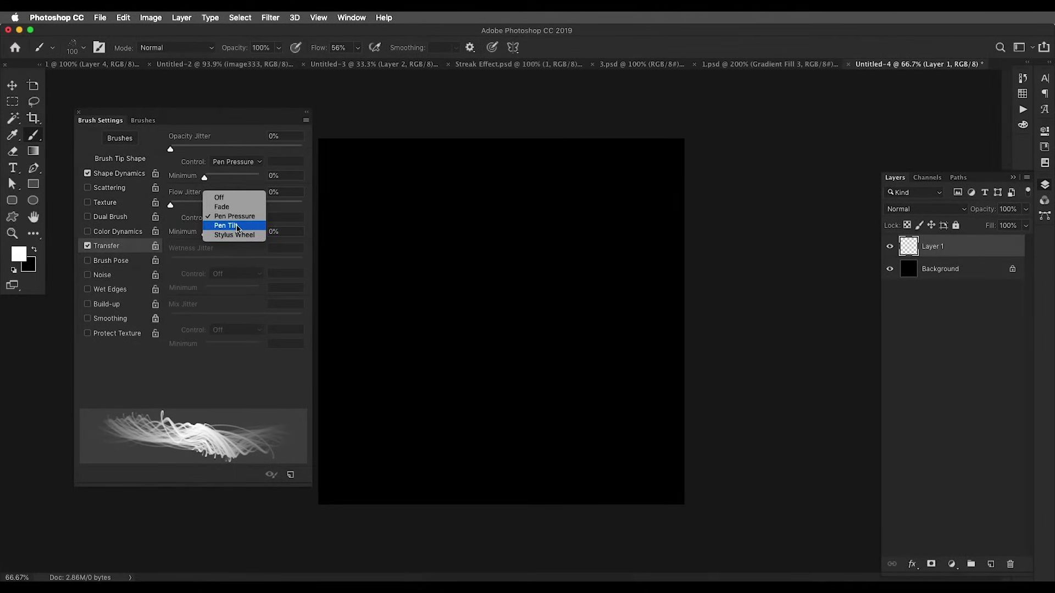
left_click(238, 226)
mouse_move(417, 283)
left_mouse_down()
mouse_move(503, 225)
mouse_move(681, 385)
left_mouse_up()
key("super+z")
left_click(437, 222)
left_click_drag(440, 222, 632, 462)
key("super+z")
left_click_drag(577, 215, 478, 461)
key("super+z")
Set flow jitter back to Pen Pressure and test more streaks
left_click(238, 220)
left_click(242, 206)
mouse_move(588, 214)
left_mouse_down()
mouse_move(545, 292)
mouse_move(553, 407)
left_mouse_up()
key("super+z")
mouse_move(357, 233)
left_mouse_down()
mouse_move(417, 308)
mouse_move(571, 423)
left_mouse_up()
mouse_move(363, 176)
left_mouse_down()
mouse_move(550, 379)
mouse_move(621, 418)
left_mouse_up()
key("super+z")
key("super+z")
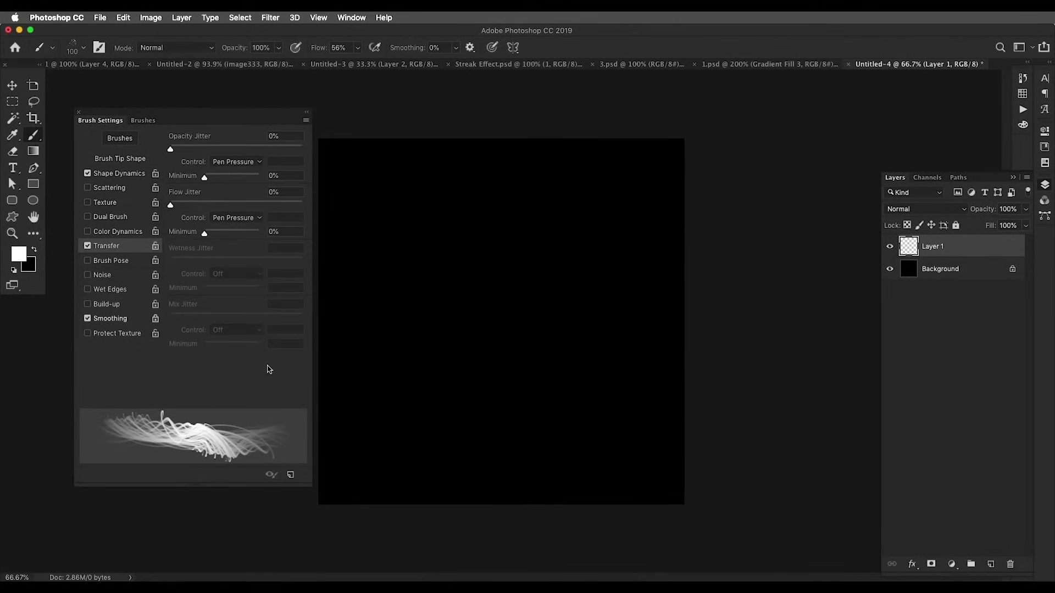
Raise Shape Dynamics size jitter to about 49%, test two strokes, undo them, then lower it again
mouse_move(363, 351)
left_mouse_down()
mouse_move(565, 243)
mouse_move(576, 226)
left_mouse_up()
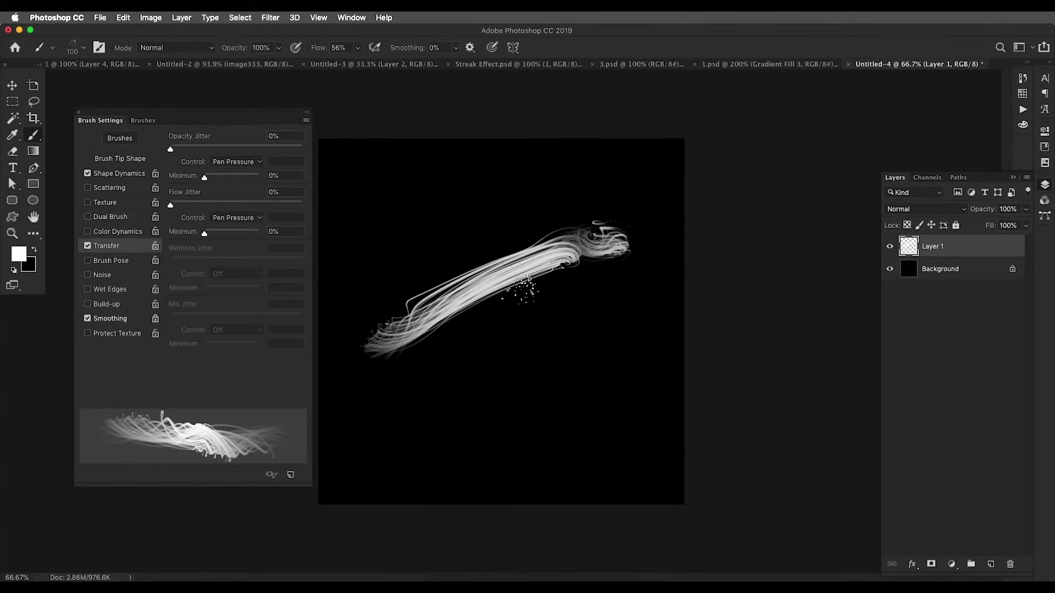
key("super+z")
left_click(115, 174)
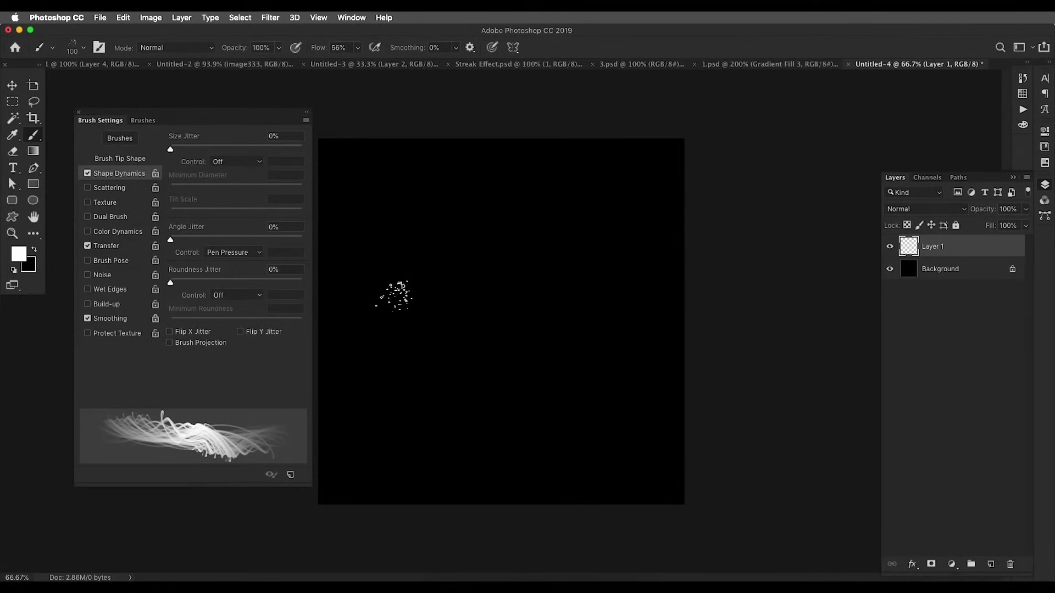
left_click_drag(186, 153, 236, 150)
mouse_move(371, 377)
left_mouse_down()
mouse_move(425, 333)
mouse_move(549, 486)
left_mouse_up()
mouse_move(534, 166)
left_mouse_down()
mouse_move(543, 211)
mouse_move(675, 217)
mouse_move(677, 250)
mouse_move(360, 417)
mouse_move(673, 388)
left_mouse_up()
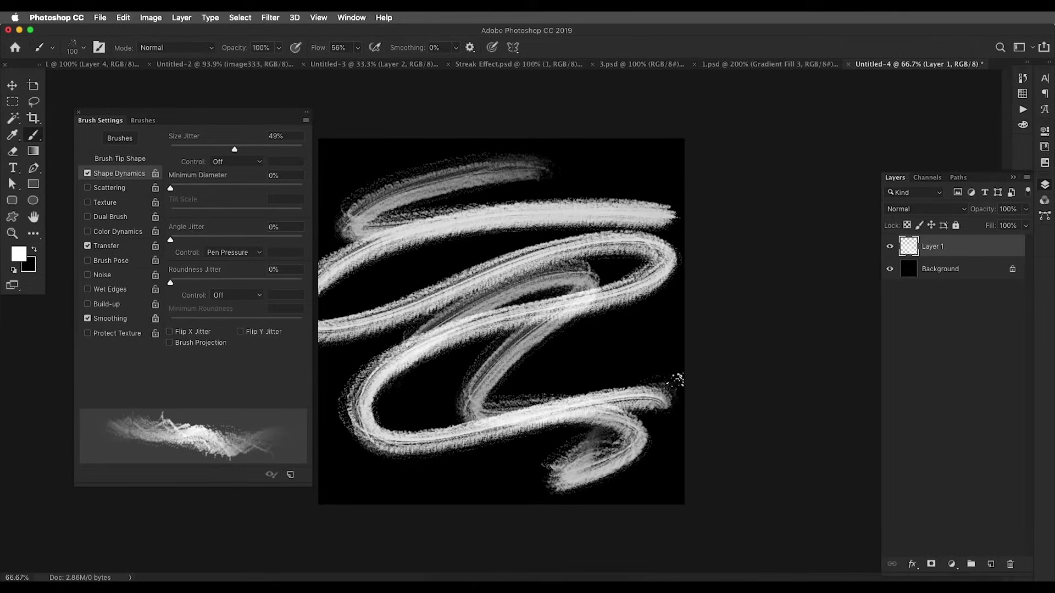
key("super+z")
key("super+z")
key("super+z")
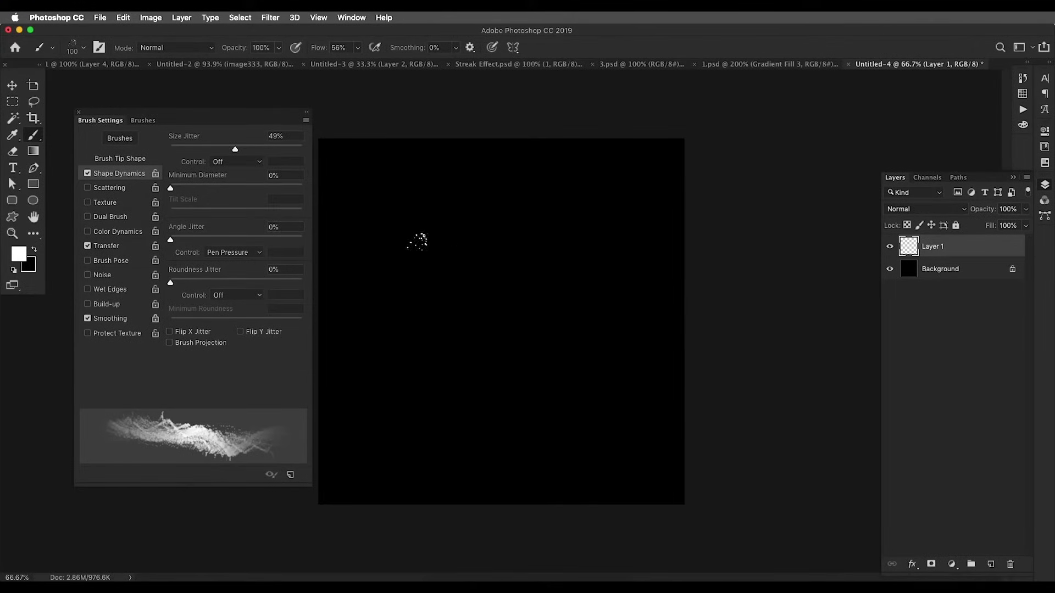
left_click_drag(225, 149, 170, 156)
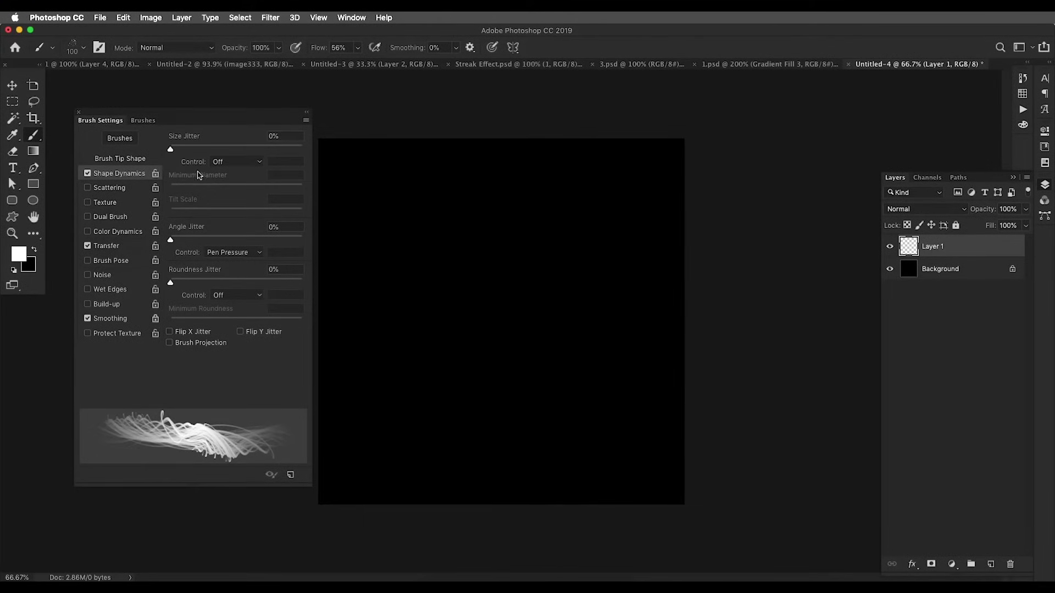
Set Roundness Jitter Control to Fade and compare test streaks with the reference images, undoing each
left_click(246, 298)
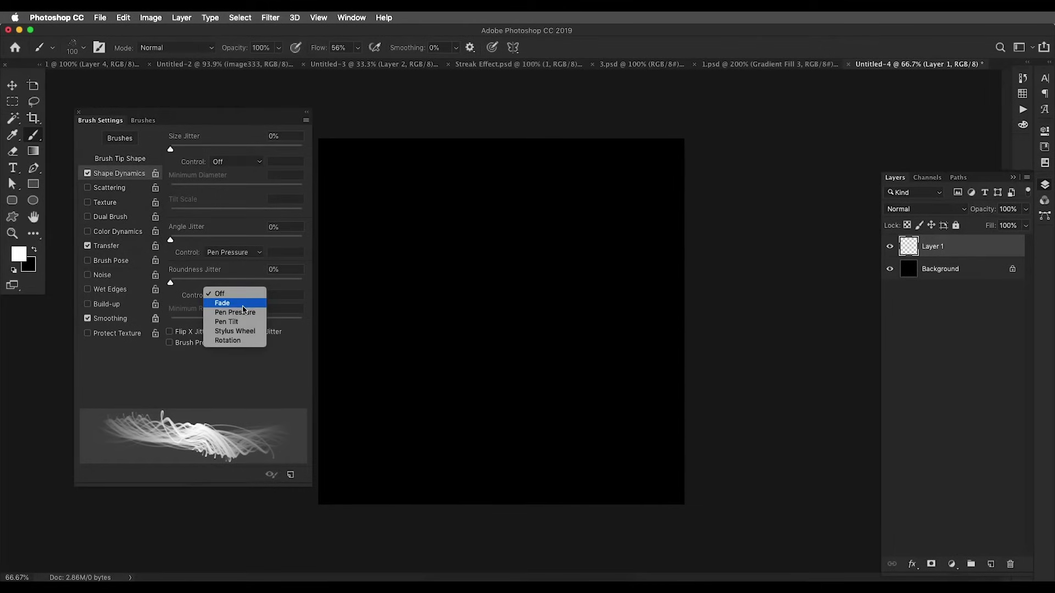
left_click(243, 306)
mouse_move(393, 258)
left_mouse_down()
mouse_move(516, 202)
mouse_move(584, 252)
mouse_move(453, 280)
mouse_move(447, 326)
mouse_move(617, 322)
mouse_move(585, 356)
mouse_move(394, 370)
mouse_move(527, 417)
mouse_move(563, 477)
left_mouse_up()
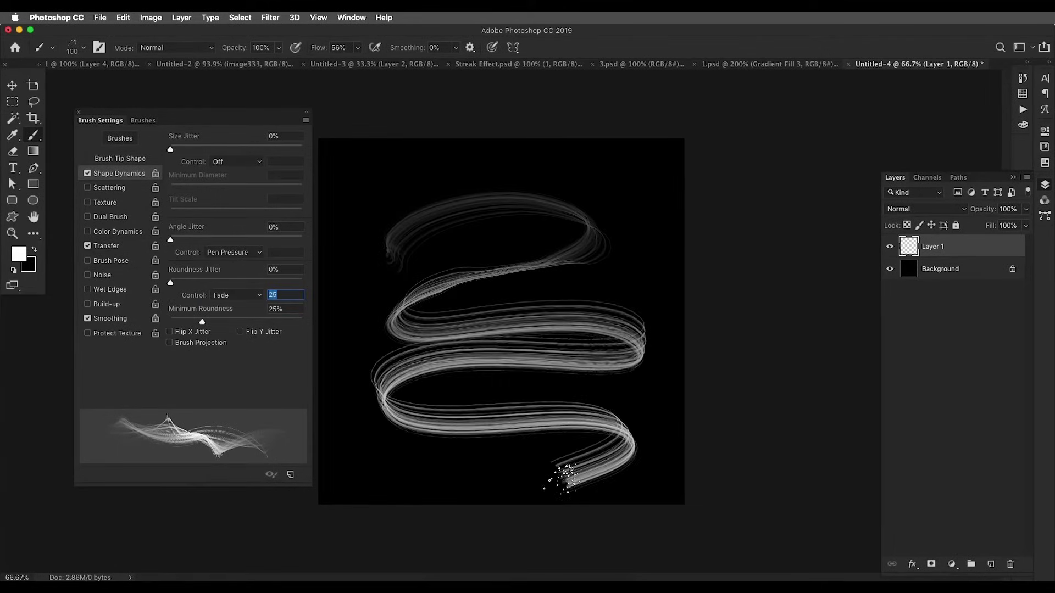
key("super+z")
mouse_move(363, 321)
left_mouse_down()
mouse_move(431, 183)
mouse_move(553, 301)
mouse_move(464, 375)
mouse_move(578, 448)
left_mouse_up()
key("super+z")
mouse_move(378, 344)
left_mouse_down()
mouse_move(388, 303)
mouse_move(604, 241)
mouse_move(553, 446)
mouse_move(497, 435)
left_mouse_up()
key("super+z")
mouse_move(360, 274)
left_mouse_down()
mouse_move(391, 209)
mouse_move(594, 352)
mouse_move(469, 431)
left_mouse_up()
left_click(436, 573)
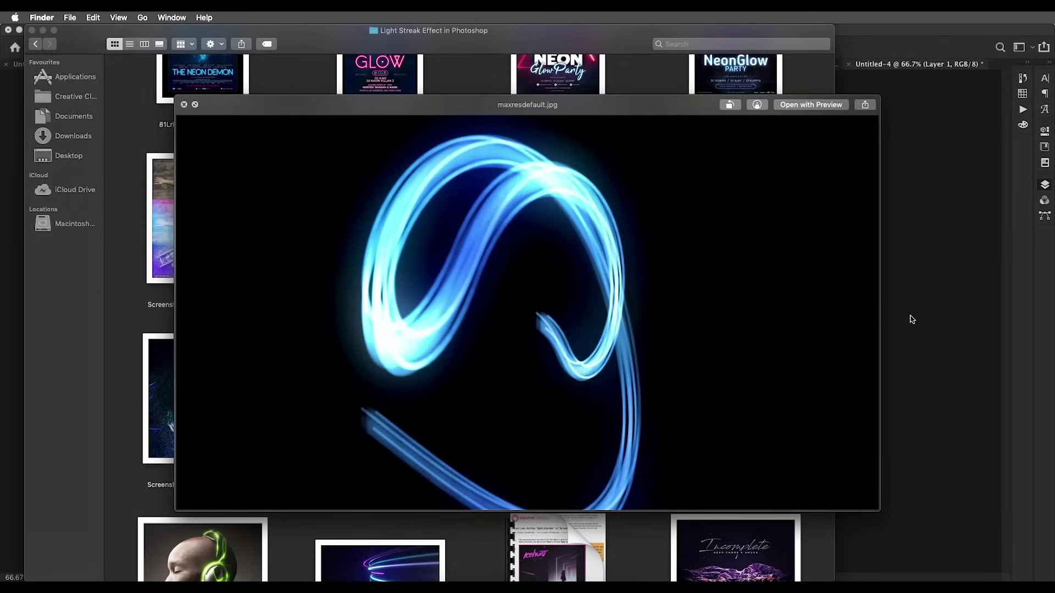
left_click(912, 318)
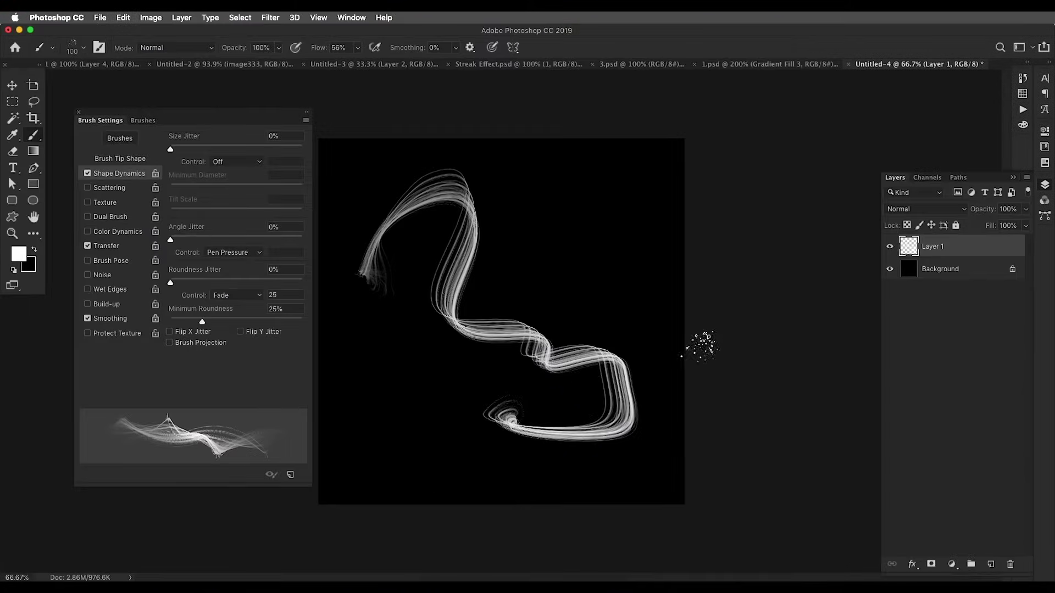
key("super+z")
mouse_move(377, 247)
left_mouse_down()
mouse_move(430, 252)
mouse_move(497, 327)
mouse_move(544, 219)
mouse_move(528, 346)
mouse_move(623, 423)
left_mouse_up()
key("super+z")
Try Pen Pressure, Pen Tilt and Stylus Wheel as the roundness jitter control, undoing each test stroke
left_click(236, 294)
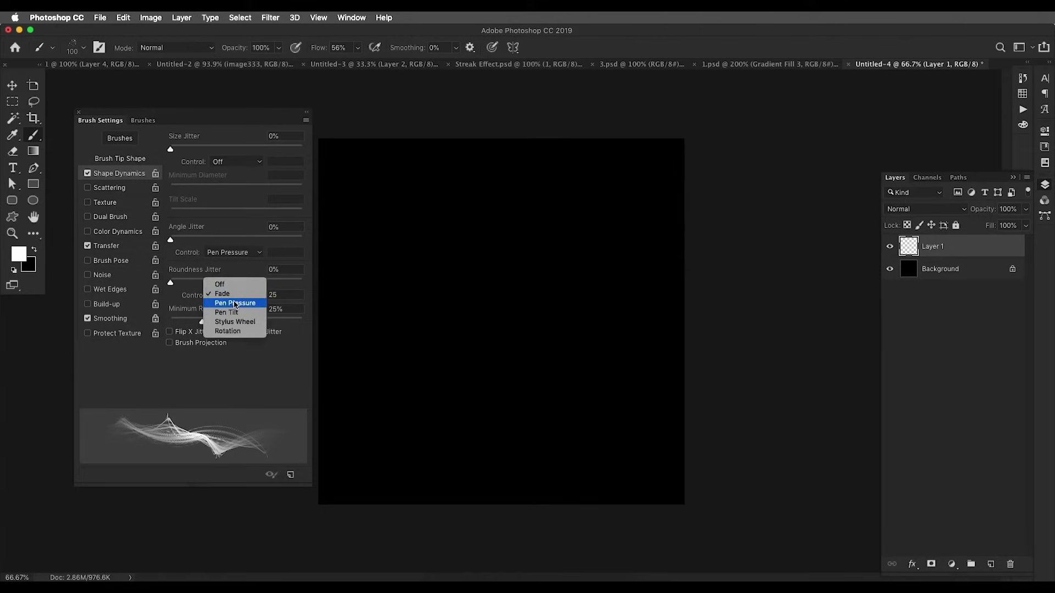
left_click(240, 303)
mouse_move(426, 349)
left_mouse_down()
mouse_move(429, 241)
mouse_move(522, 290)
mouse_move(580, 363)
mouse_move(442, 398)
mouse_move(466, 456)
mouse_move(640, 375)
mouse_move(505, 181)
mouse_move(616, 217)
mouse_move(460, 170)
mouse_move(393, 259)
mouse_move(445, 351)
mouse_move(483, 384)
left_mouse_up()
key("super+z")
left_click(236, 295)
left_click(235, 306)
mouse_move(440, 346)
left_mouse_down()
mouse_move(444, 274)
mouse_move(588, 335)
mouse_move(577, 237)
mouse_move(626, 423)
left_mouse_up()
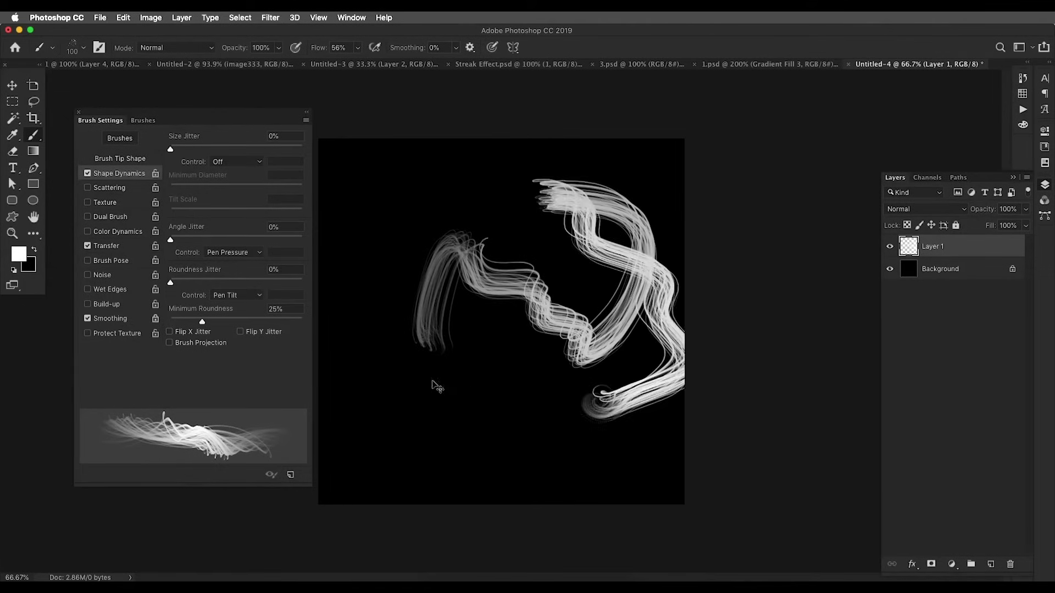
key("super+z")
left_click(245, 296)
left_click(245, 302)
mouse_move(440, 313)
left_mouse_down()
mouse_move(501, 198)
mouse_move(589, 343)
mouse_move(574, 429)
left_mouse_up()
key("super+z")
Try Rotation and then Fade as the roundness jitter control, undoing each test stroke
left_click(236, 295)
left_click(245, 304)
mouse_move(485, 343)
left_mouse_down()
mouse_move(541, 252)
mouse_move(436, 380)
mouse_move(638, 395)
left_mouse_up()
key("super+z")
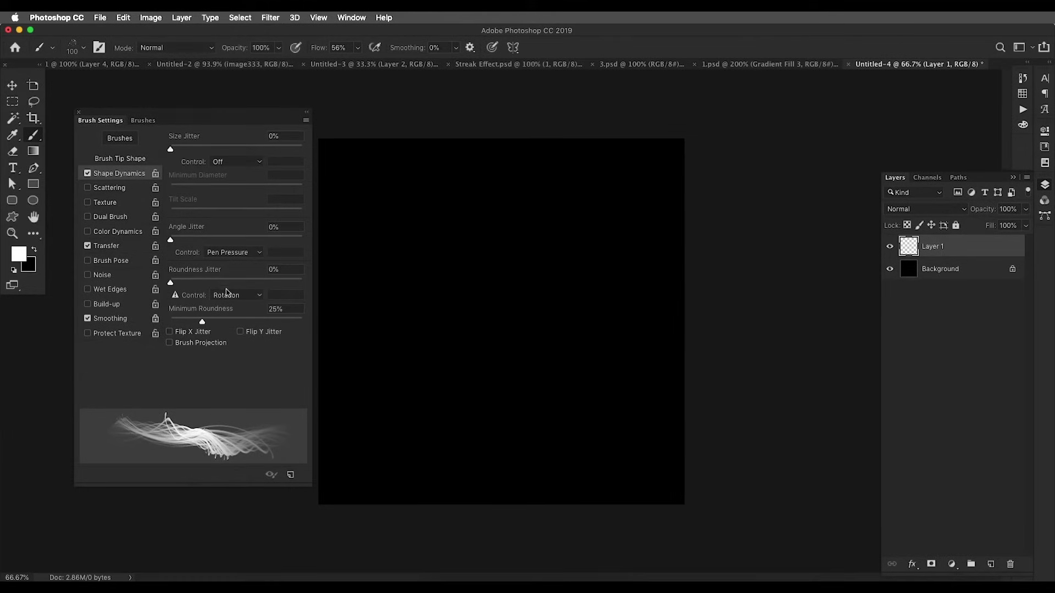
left_click(228, 295)
left_click(223, 256)
mouse_move(434, 275)
left_mouse_down()
mouse_move(484, 170)
mouse_move(464, 424)
mouse_move(660, 455)
left_mouse_up()
key("super+z")
Set roundness jitter back to Pen Pressure and undo three more test streaks
left_click(236, 295)
left_click(251, 304)
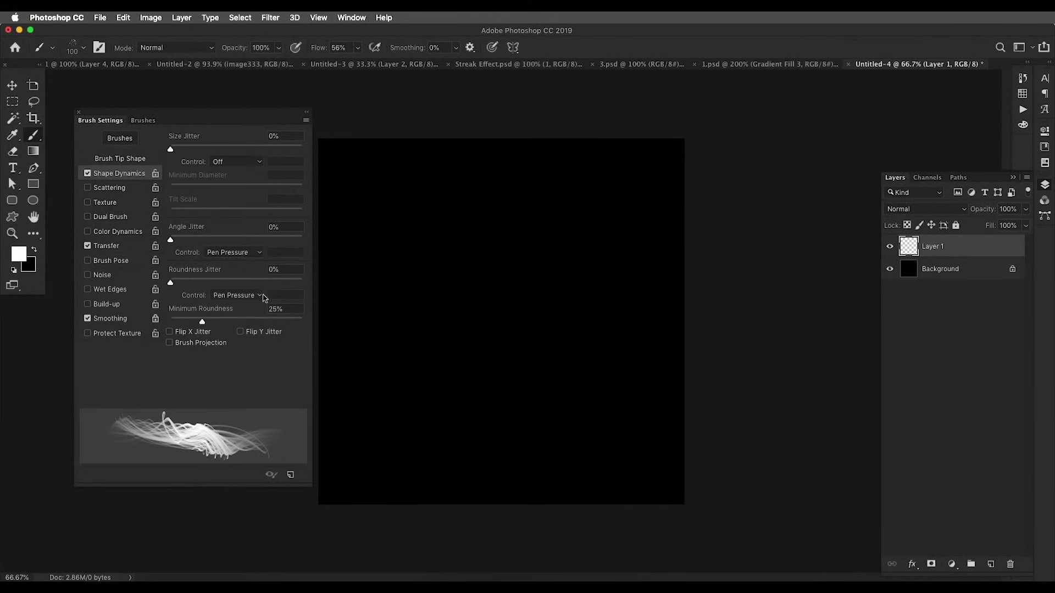
mouse_move(418, 266)
left_mouse_down()
mouse_move(544, 380)
mouse_move(572, 365)
left_mouse_up()
key("super+z")
mouse_move(437, 222)
left_mouse_down()
mouse_move(581, 419)
mouse_move(618, 434)
left_mouse_up()
key("super+z")
mouse_move(418, 242)
left_mouse_down()
mouse_move(496, 217)
mouse_move(621, 373)
left_mouse_up()
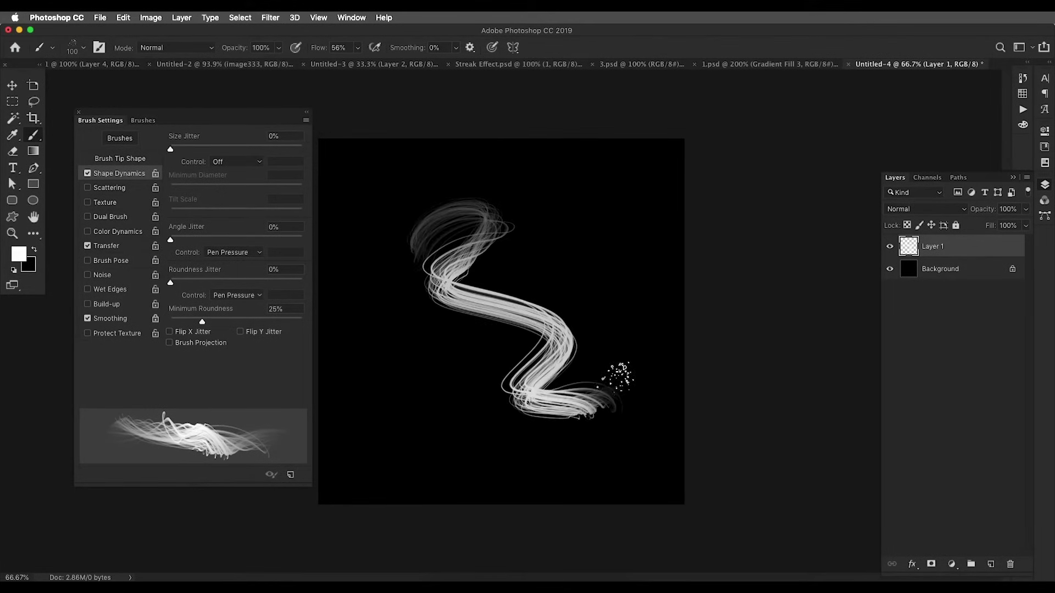
key("super+z")
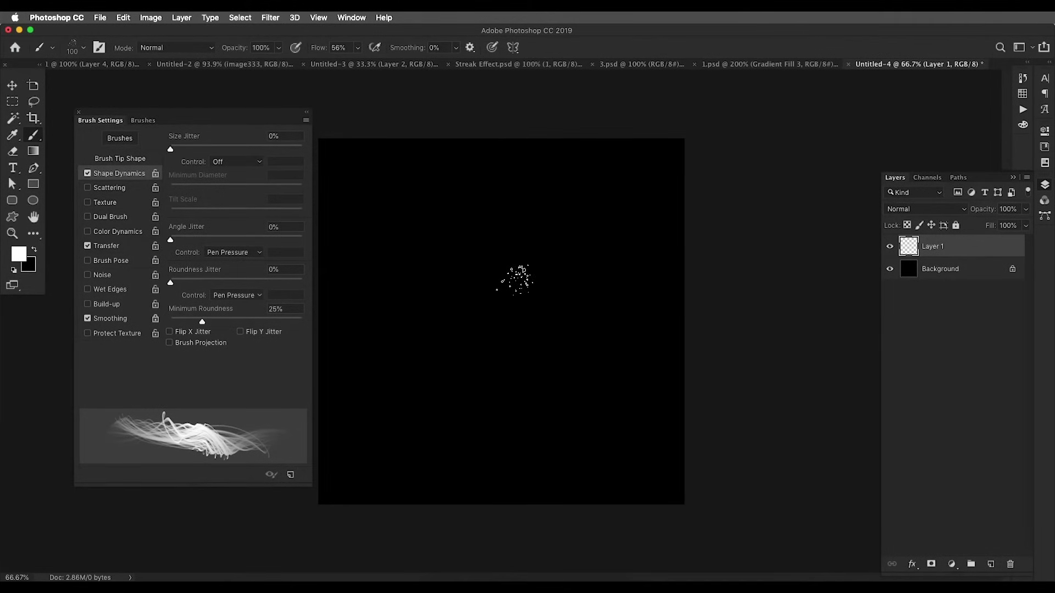
Open Layer 1's Layer Style and enable Outer Glow
double_click(990, 253)
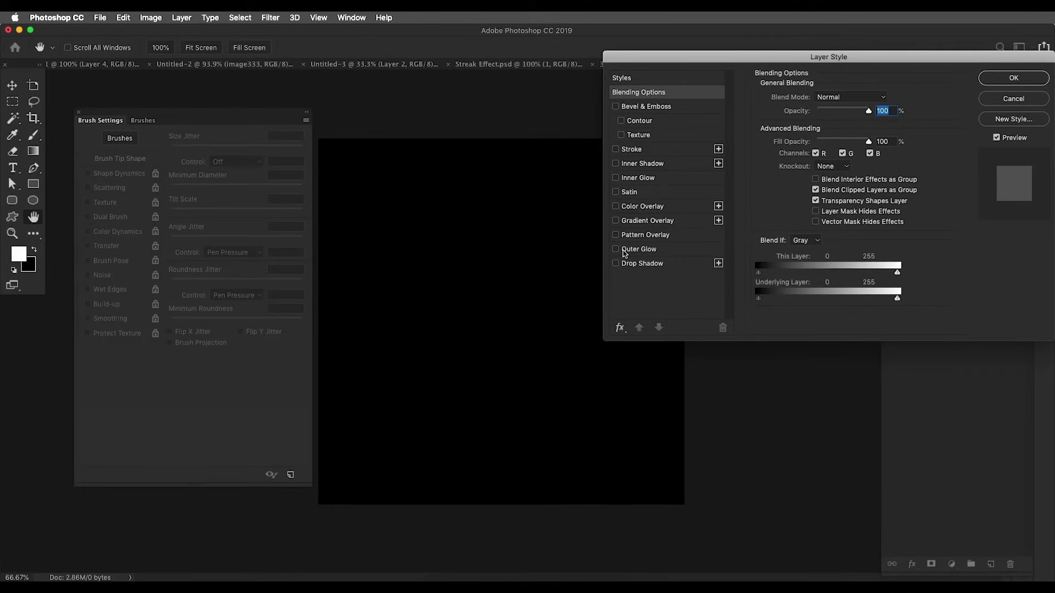
left_click(616, 249)
left_click(666, 246)
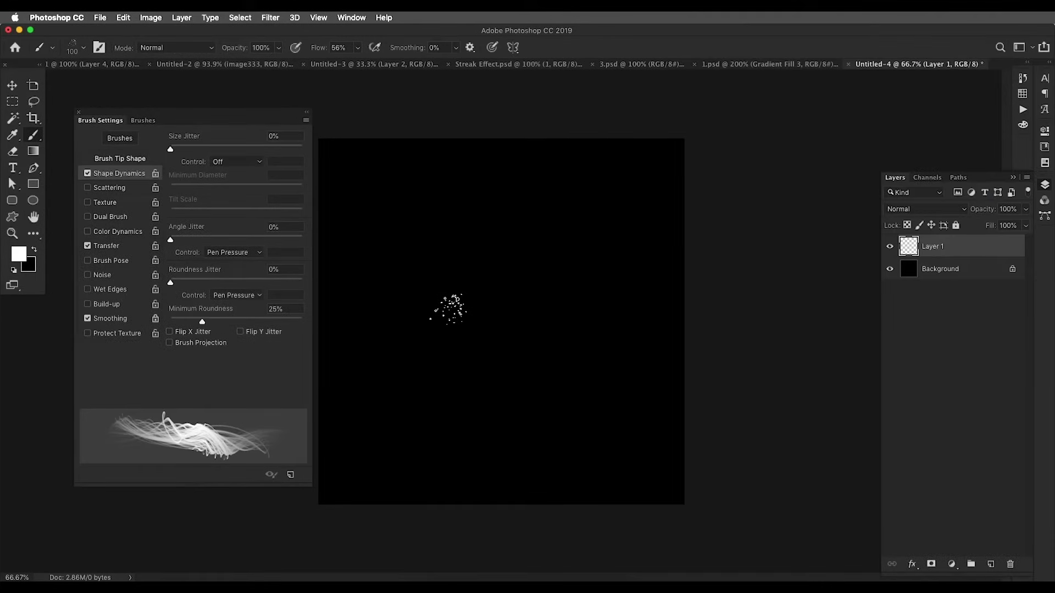
Paint a large white streaky letter 'a' on Layer 1 and reopen its Layer Style
mouse_move(403, 327)
left_mouse_down()
mouse_move(539, 219)
mouse_move(421, 373)
mouse_move(631, 410)
left_mouse_up()
left_click_drag(546, 234, 585, 426)
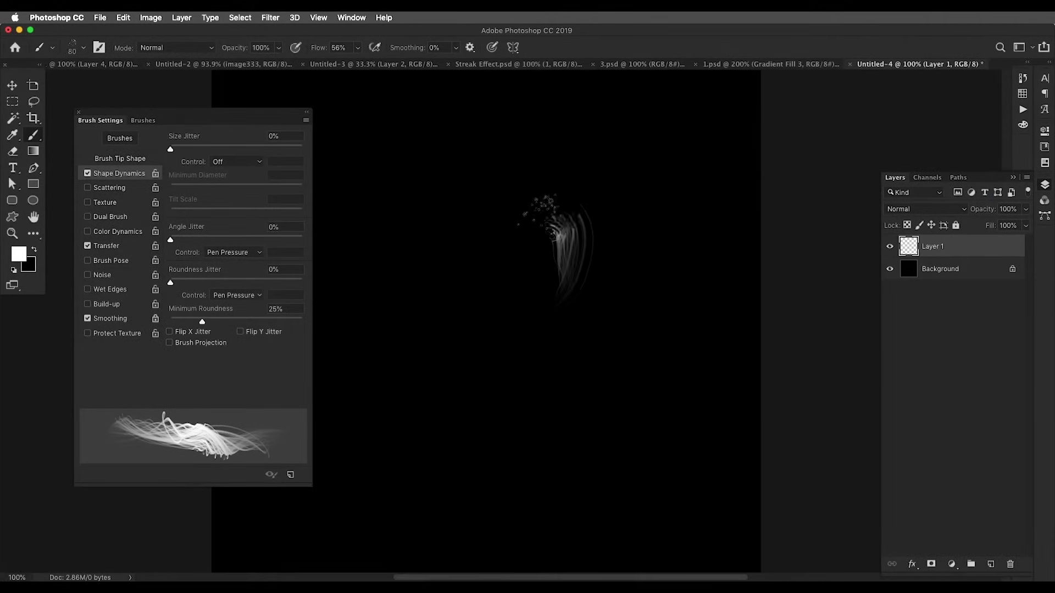
key("super+z")
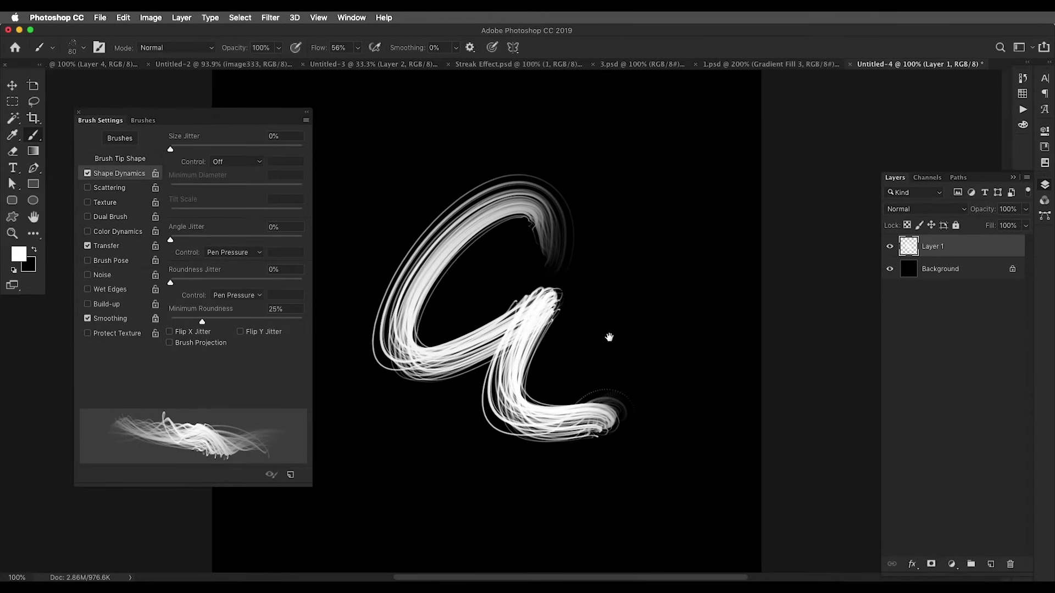
scroll(607, 337, "left", 3)
double_click(999, 254)
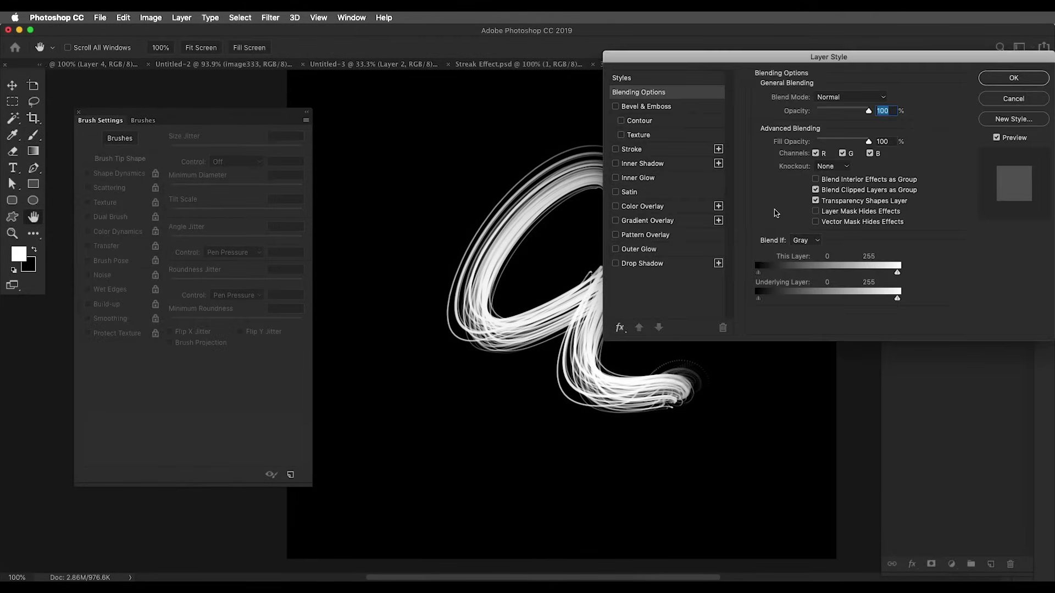
Enable Outer Glow and choose a blue glow colour
left_click_drag(731, 63, 798, 68)
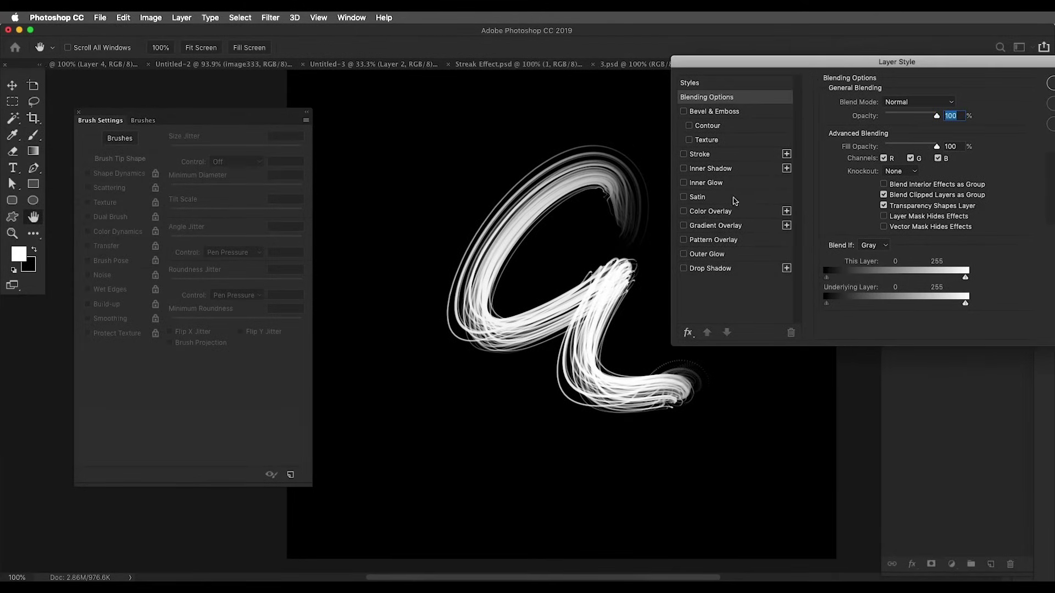
left_click(709, 254)
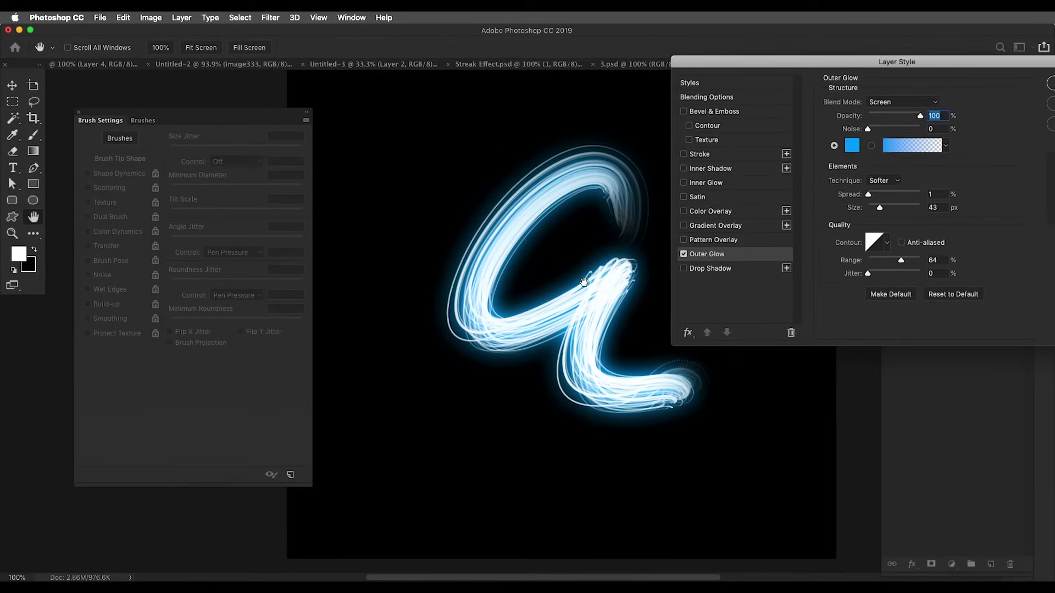
left_click(852, 145)
mouse_move(815, 271)
left_mouse_down()
mouse_move(816, 210)
mouse_move(816, 270)
left_mouse_up()
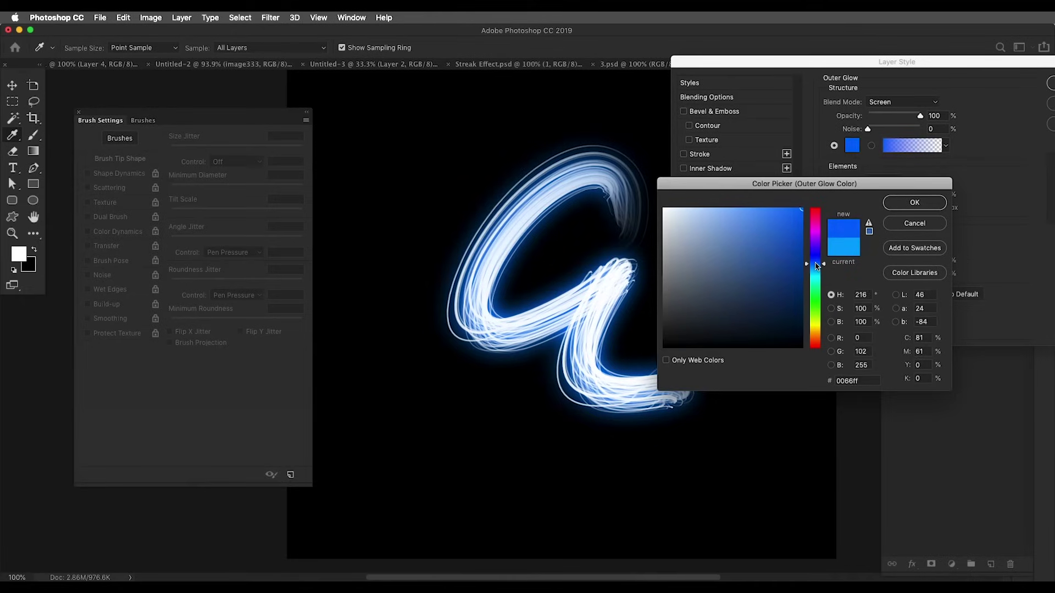
key("Return")
Set the outer glow to Softer technique with size 29 and range about 56%
left_click_drag(895, 115, 922, 117)
left_click(883, 181)
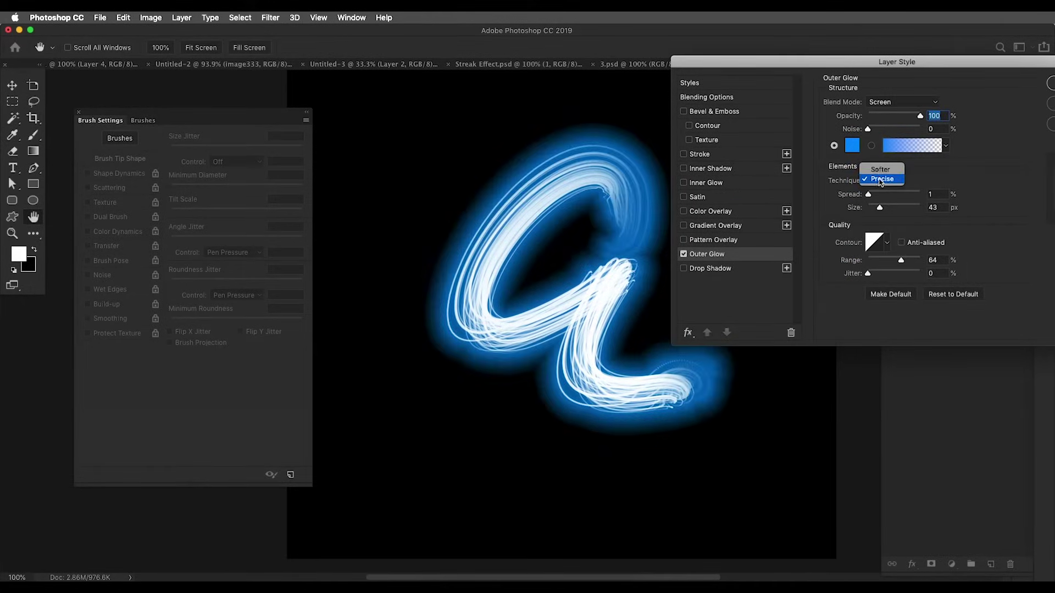
left_click(875, 213)
left_click_drag(880, 208, 877, 212)
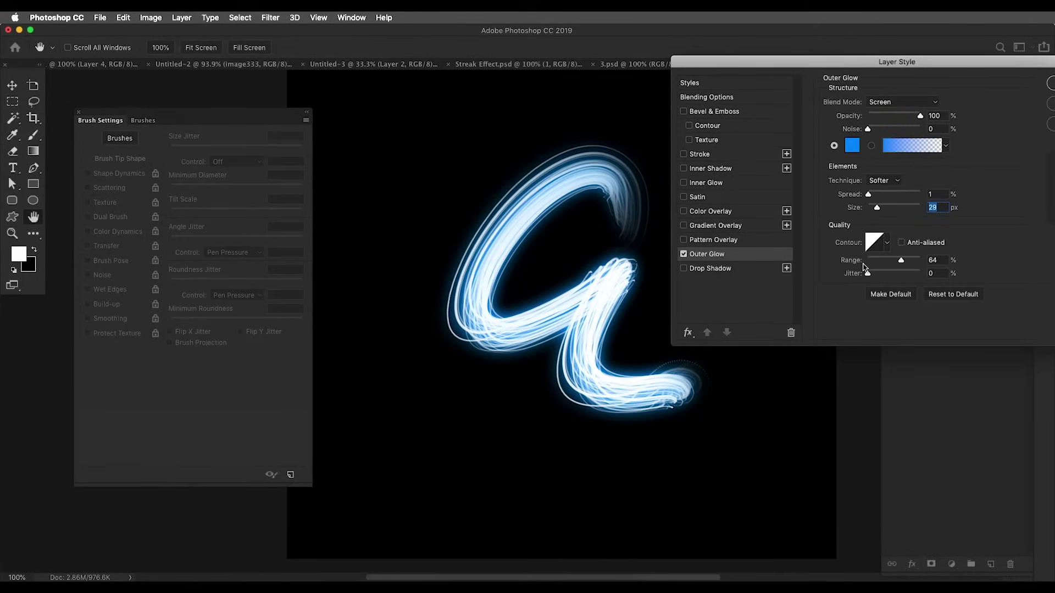
mouse_move(896, 262)
left_mouse_down()
mouse_move(881, 262)
mouse_move(910, 262)
left_mouse_up()
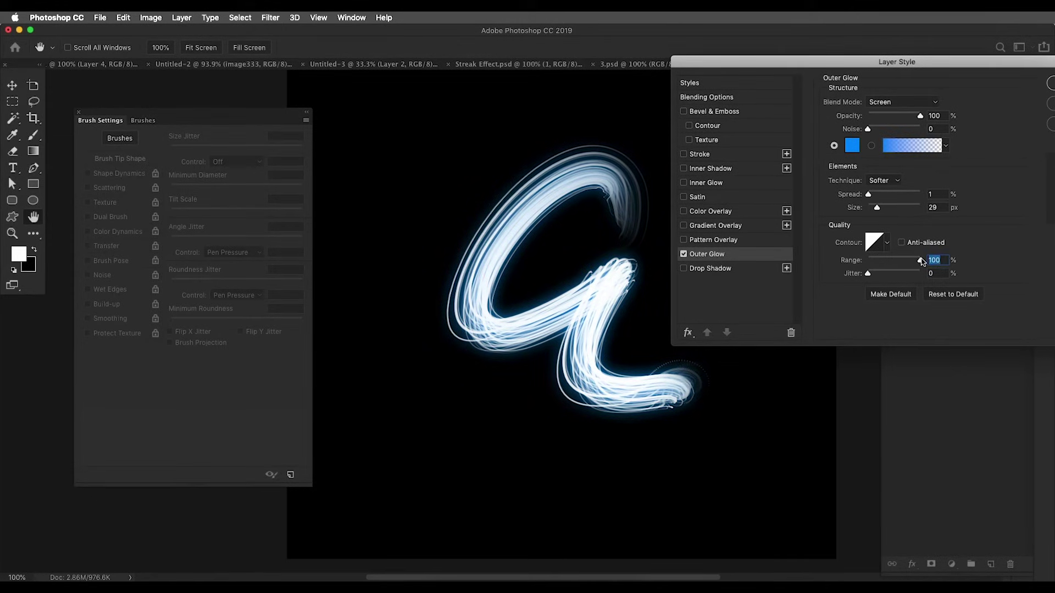
mouse_move(906, 263)
left_mouse_down()
mouse_move(867, 263)
mouse_move(896, 263)
left_mouse_up()
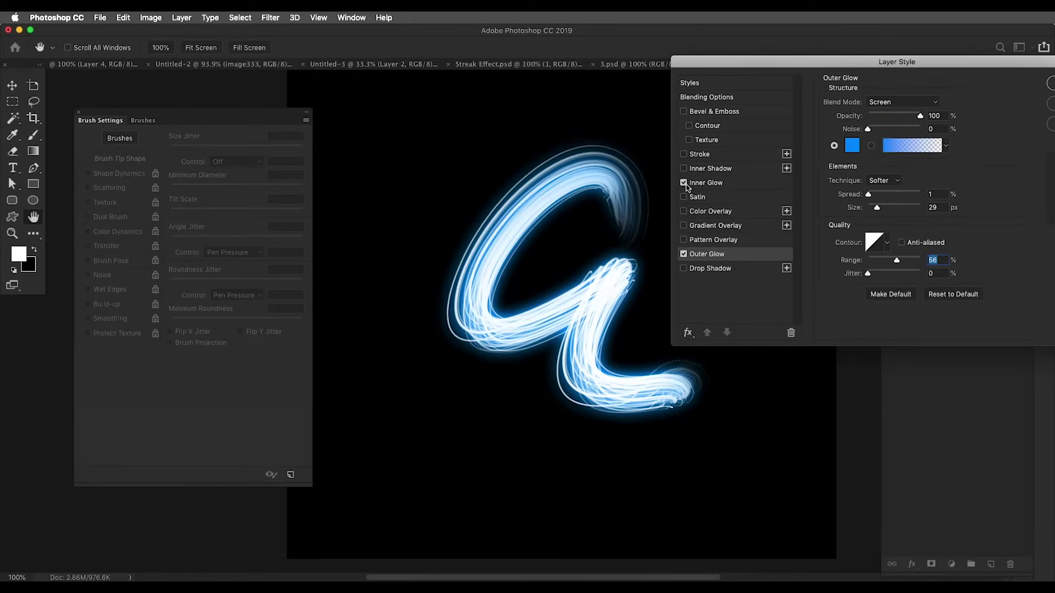
Set Inner Glow size to 1 px and range to 58%
left_click(706, 185)
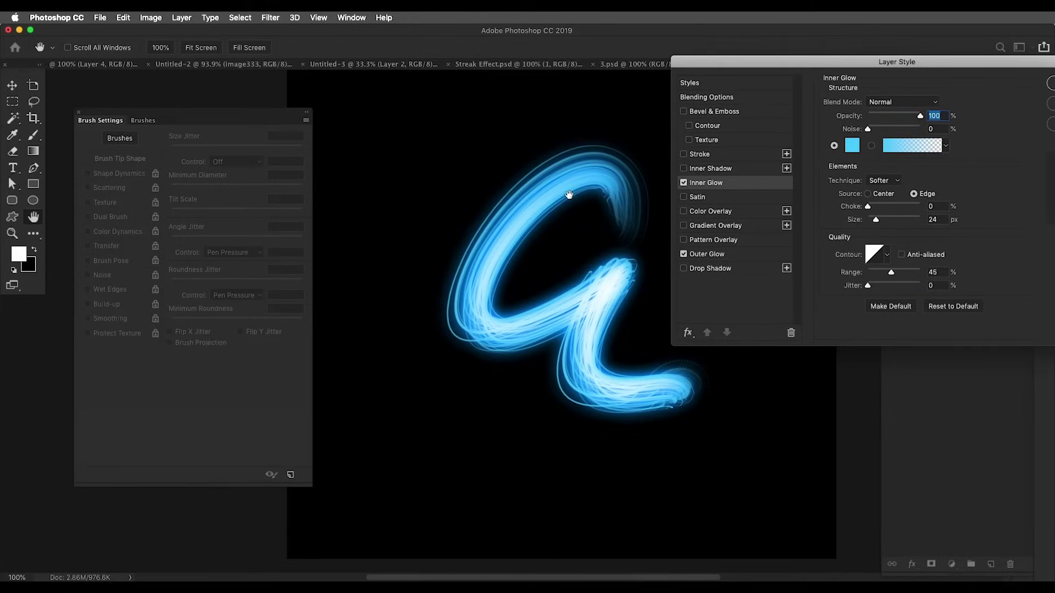
left_click(866, 219)
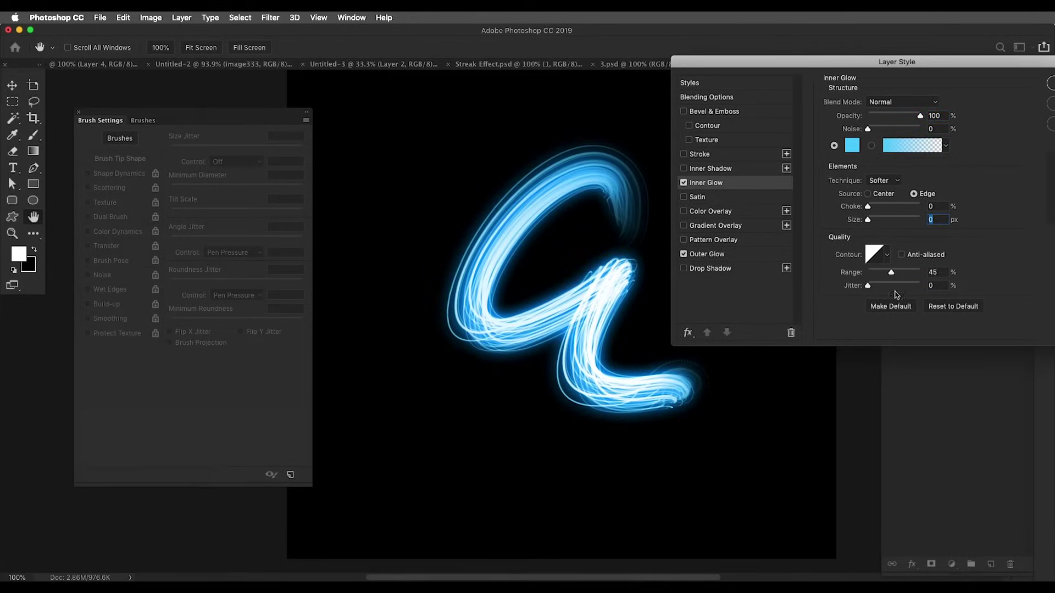
mouse_move(896, 275)
left_mouse_down()
mouse_move(861, 276)
mouse_move(899, 275)
left_mouse_up()
mouse_move(869, 223)
left_mouse_down()
mouse_move(879, 223)
mouse_move(867, 229)
left_mouse_up()
Give the inner glow a light cyan colour and apply the layer style
left_click_drag(929, 66, 929, 67)
left_click(853, 145)
left_click_drag(809, 274, 816, 277)
left_click(735, 207)
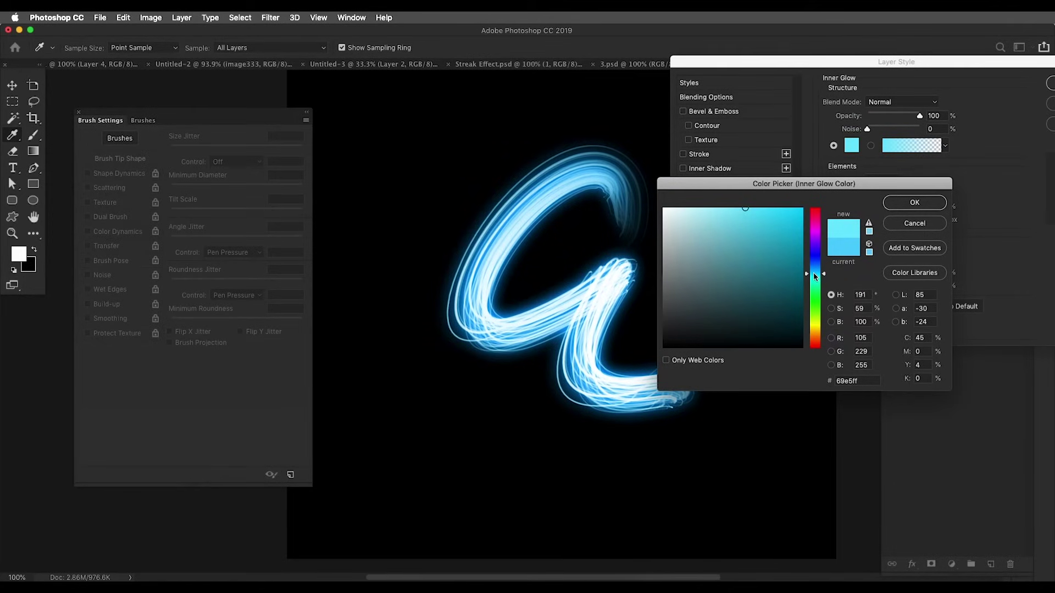
left_click(893, 202)
left_click_drag(1035, 61, 973, 71)
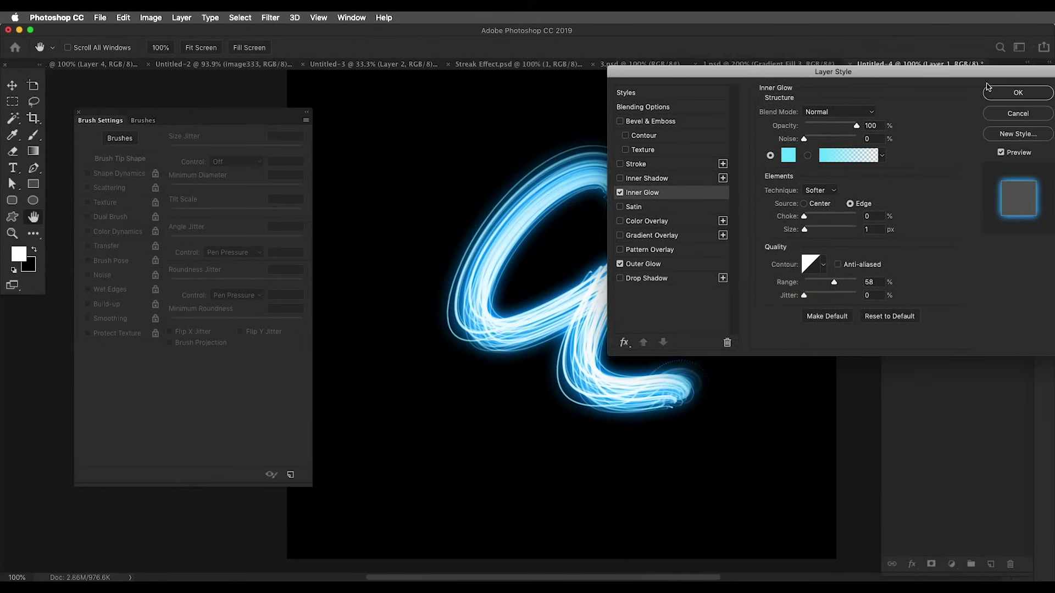
left_click(1017, 90)
Erase the glowing letter 'a' with an enlarged eraser
scroll(588, 286, "down", 1)
scroll(589, 285, "down", 2)
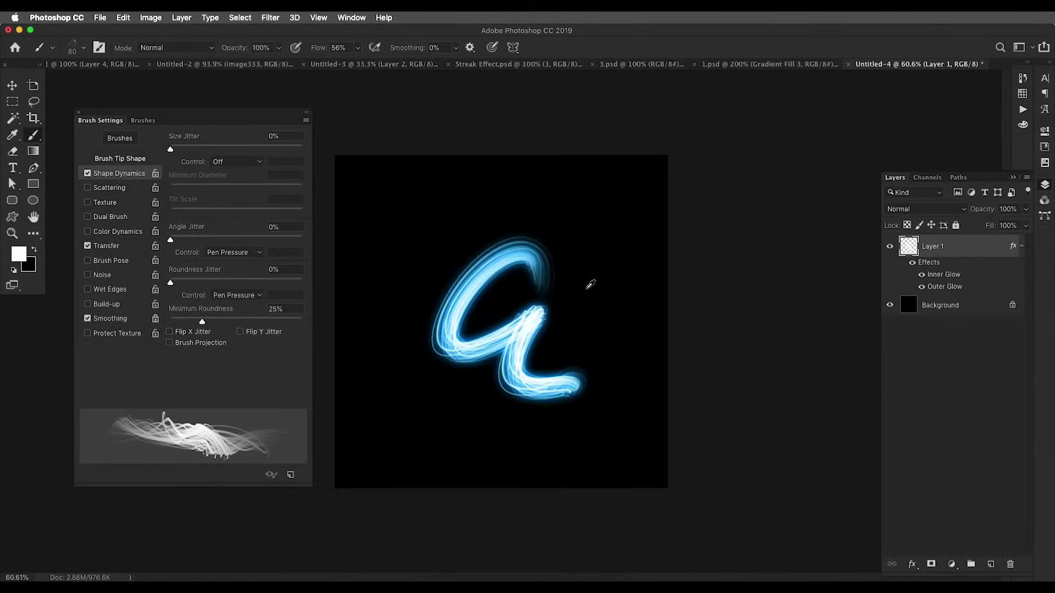
scroll(588, 286, "up", 4)
scroll(588, 285, "down", 3)
scroll(586, 288, "left", 5)
key("e")
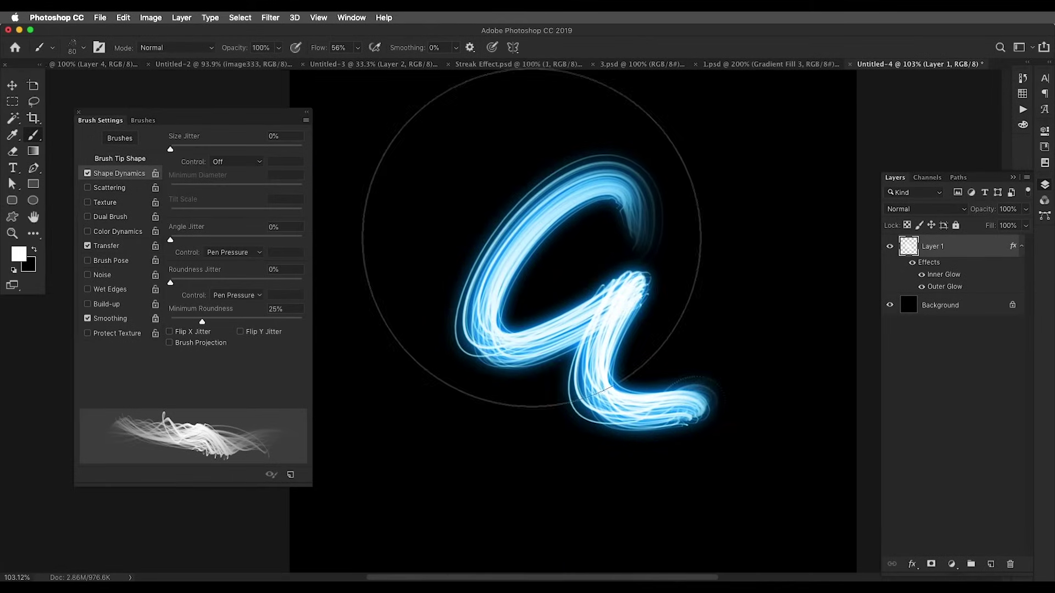
key("bracketright")
key("bracketright")
left_click_drag(577, 200, 617, 358)
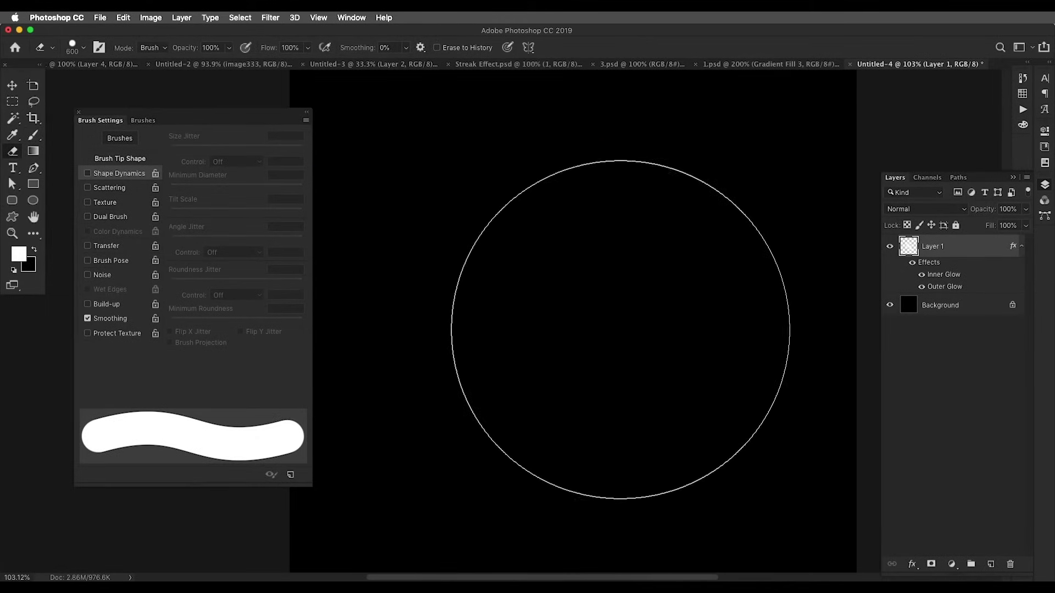
Paint and undo several glowing test strokes with the streak brush
key("b")
left_click_drag(511, 198, 714, 418)
key("super+z")
mouse_move(687, 190)
left_mouse_down()
mouse_move(610, 339)
mouse_move(706, 468)
left_mouse_up()
key("super+z")
mouse_move(426, 351)
left_mouse_down()
mouse_move(557, 287)
mouse_move(758, 312)
mouse_move(785, 242)
mouse_move(461, 449)
mouse_move(434, 297)
mouse_move(486, 240)
mouse_move(566, 358)
left_mouse_up()
key("super+z")
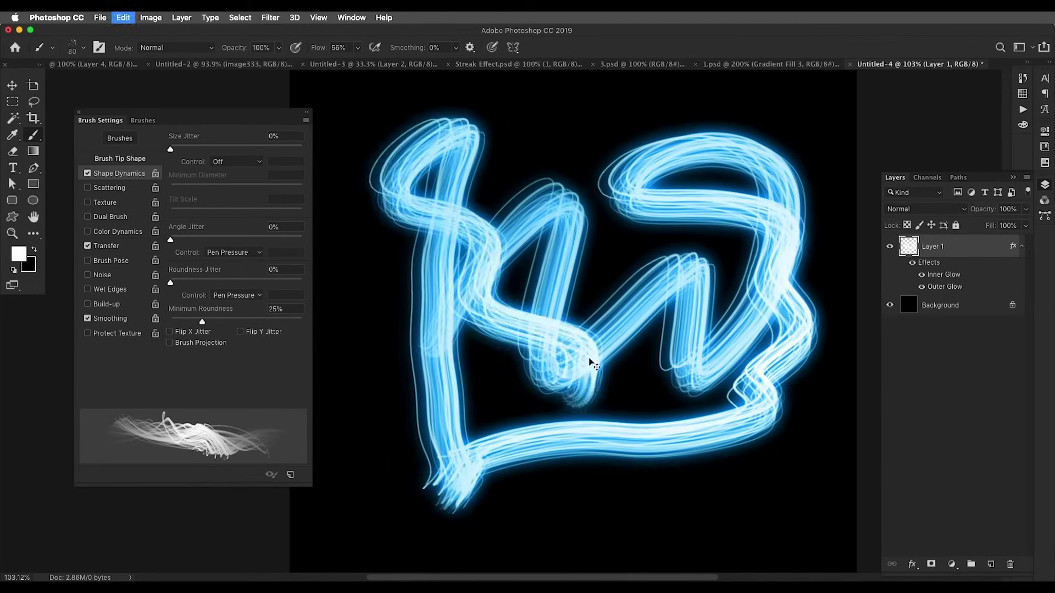
scroll(611, 295, "down", 3)
scroll(604, 304, "up", 3)
scroll(607, 303, "down", 3)
mouse_move(367, 273)
left_mouse_down()
mouse_move(475, 244)
mouse_move(531, 398)
mouse_move(582, 374)
left_mouse_up()
key("super+z")
left_click_drag(448, 365, 508, 222)
key("super+z")
Try more glowing letter strokes until the cursive 'e' remains, then fit the canvas on screen
mouse_move(520, 275)
left_mouse_down()
mouse_move(547, 327)
mouse_move(579, 365)
left_mouse_up()
key("super+z")
mouse_move(494, 239)
left_mouse_down()
mouse_move(452, 343)
mouse_move(482, 370)
left_mouse_up()
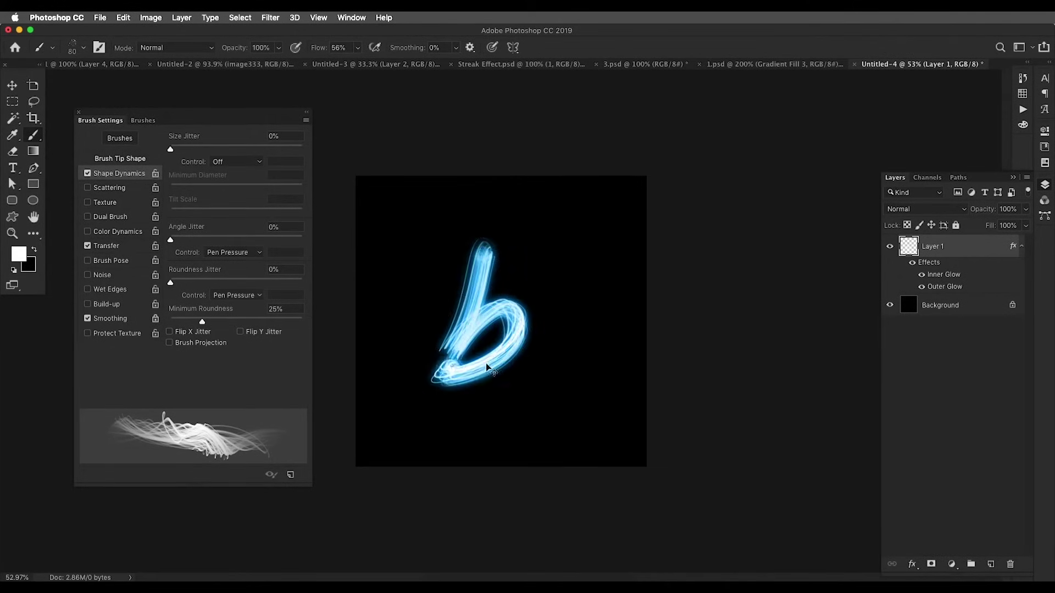
key("super+z")
left_click_drag(554, 286, 547, 357)
key("super+z")
mouse_move(569, 234)
left_mouse_down()
mouse_move(540, 316)
mouse_move(496, 344)
mouse_move(593, 281)
mouse_move(572, 374)
left_mouse_up()
key("super+z")
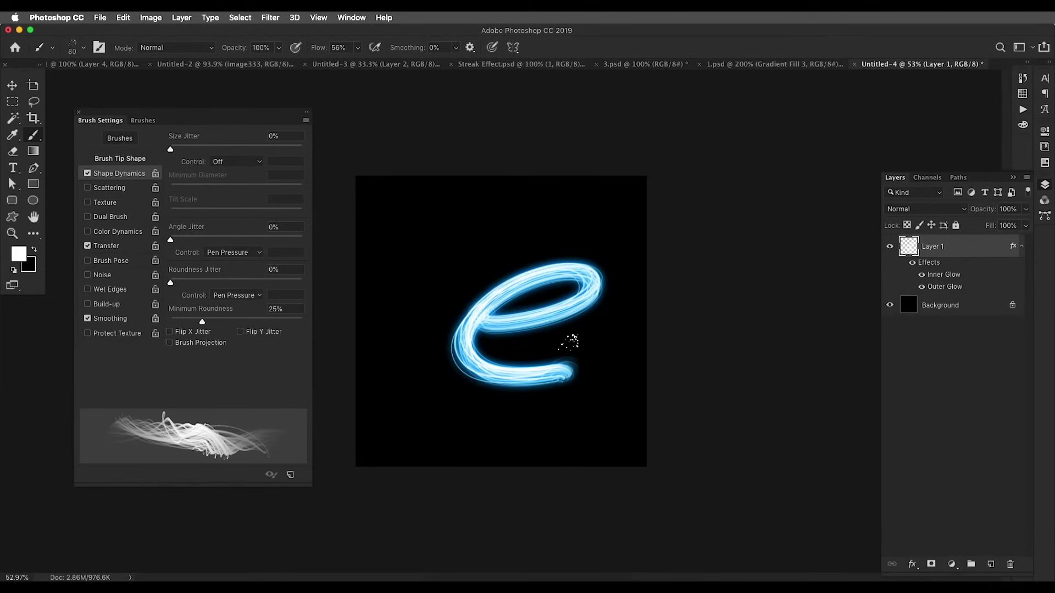
key("super+0")
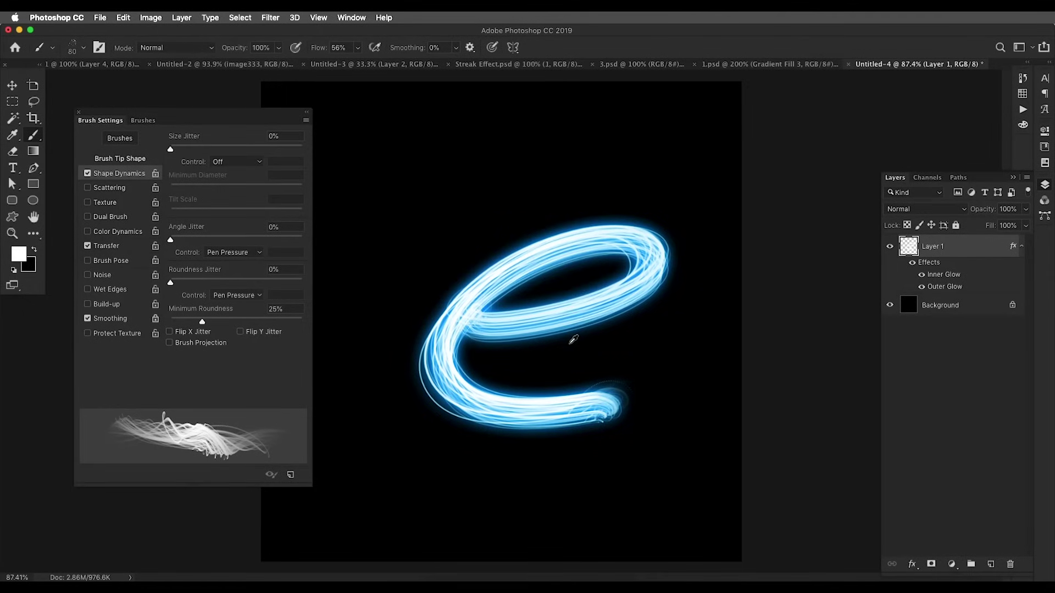
Add a Gradient Fill layer using the Spectrum preset
left_click(951, 566)
left_click(1001, 367)
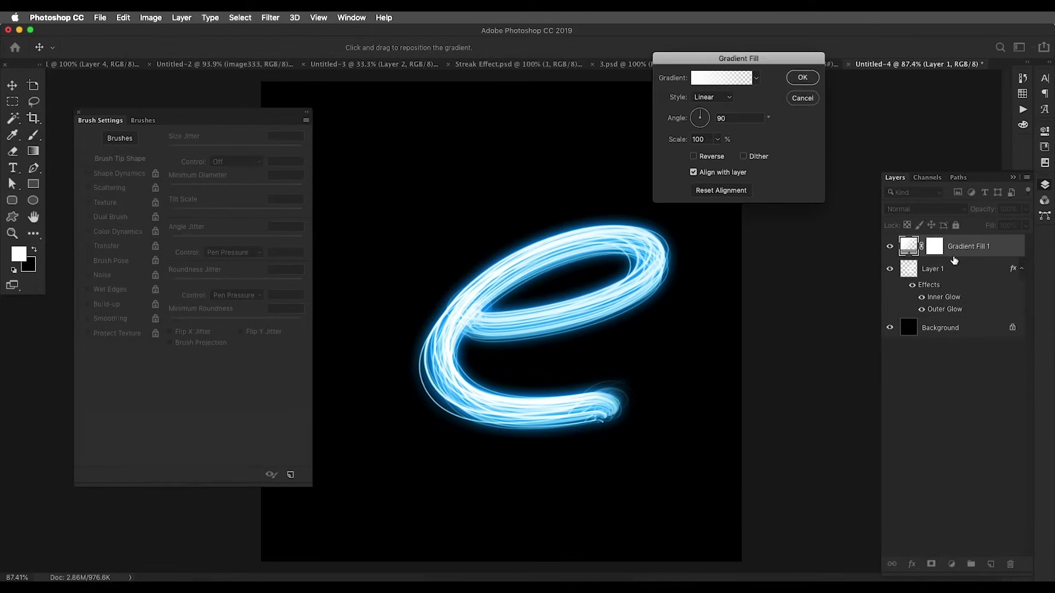
left_click_drag(767, 67, 804, 70)
left_click(793, 83)
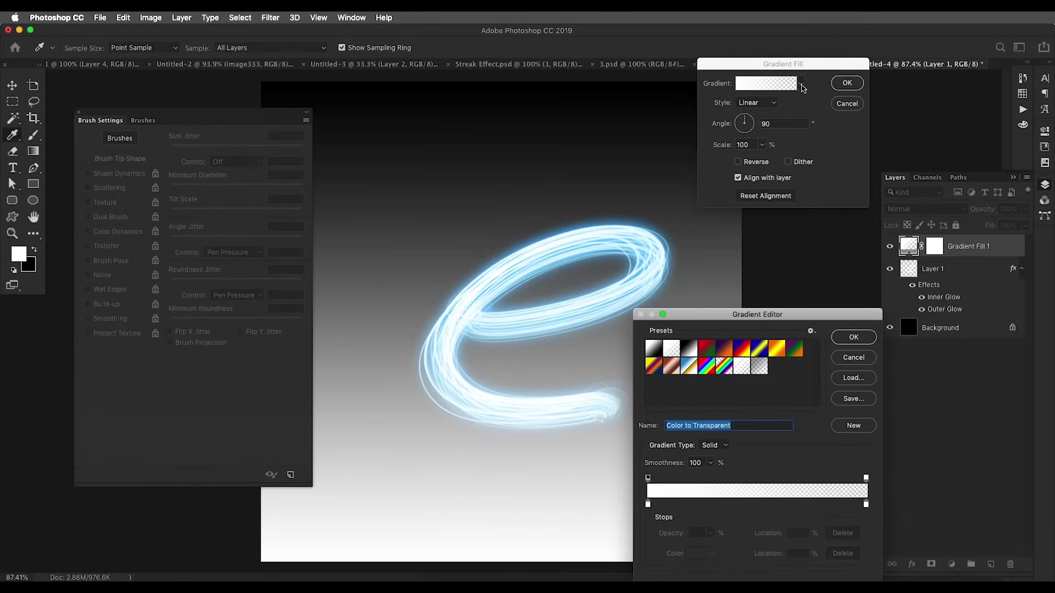
left_click(708, 366)
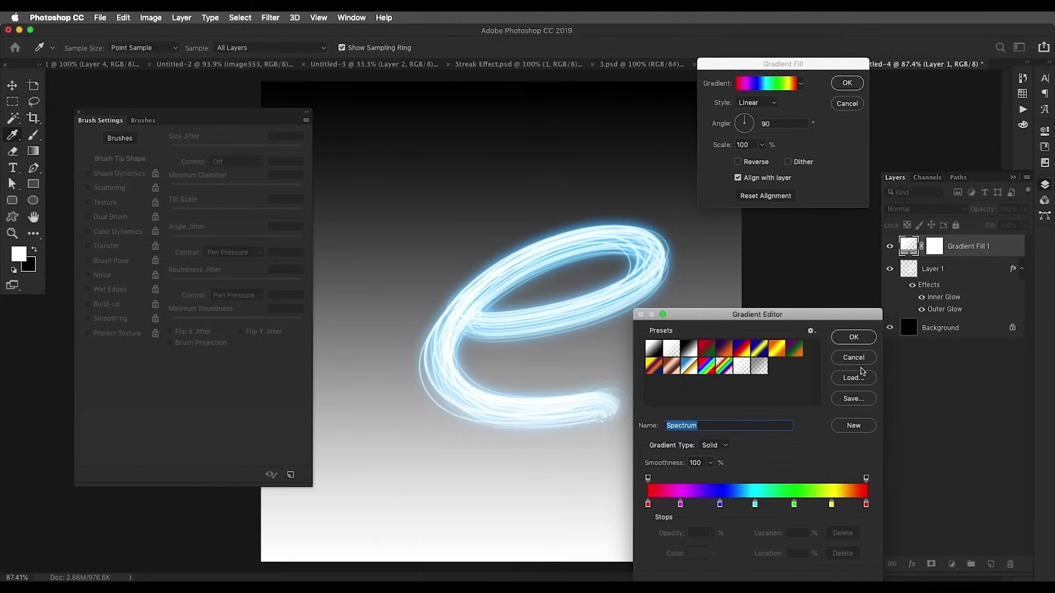
left_click(853, 337)
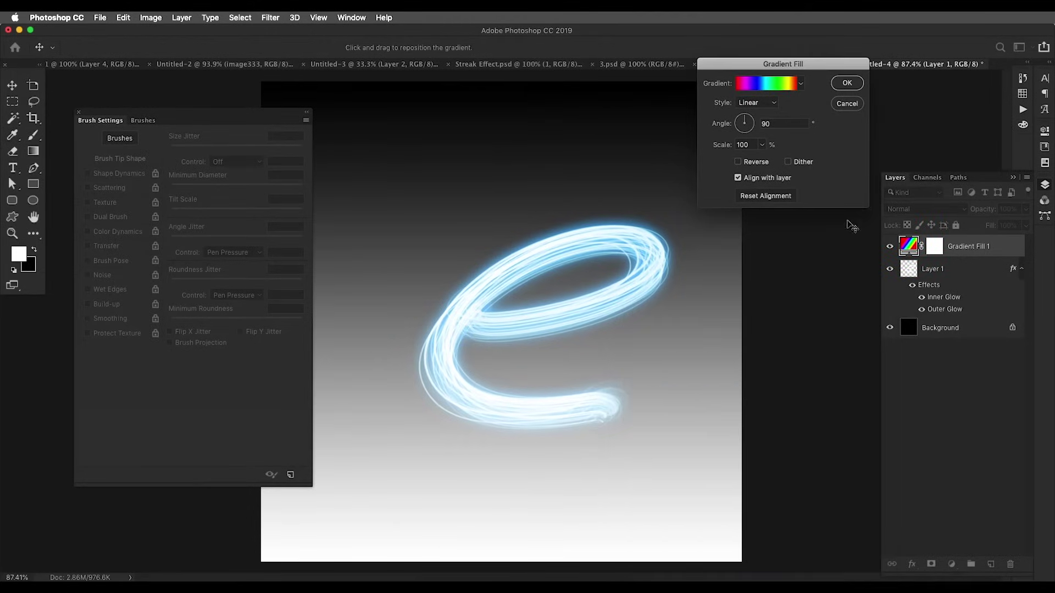
left_click(850, 84)
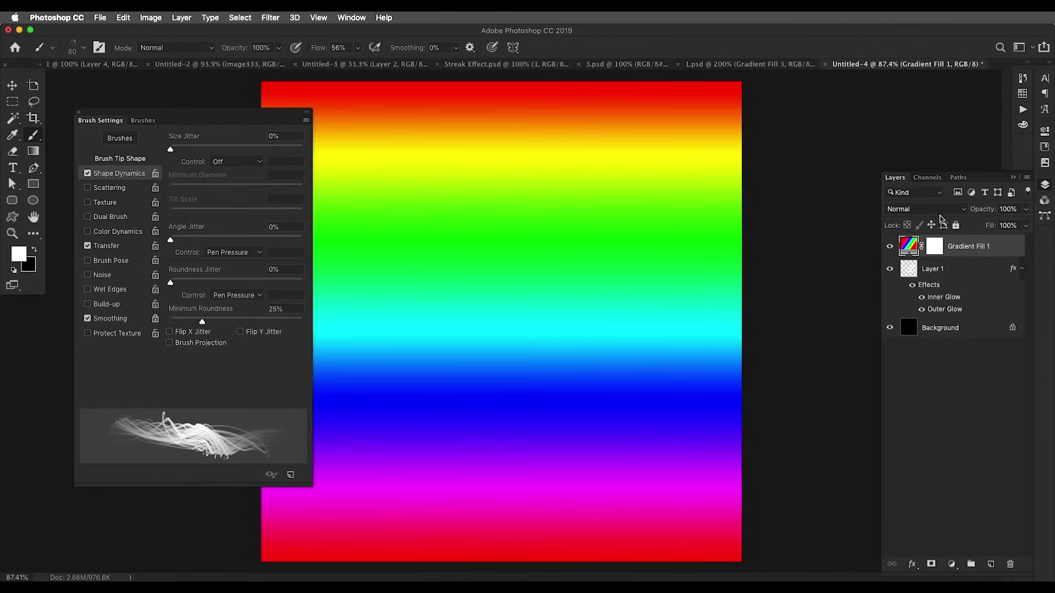
Set the gradient fill layer's blend mode to Hue
left_click(940, 211)
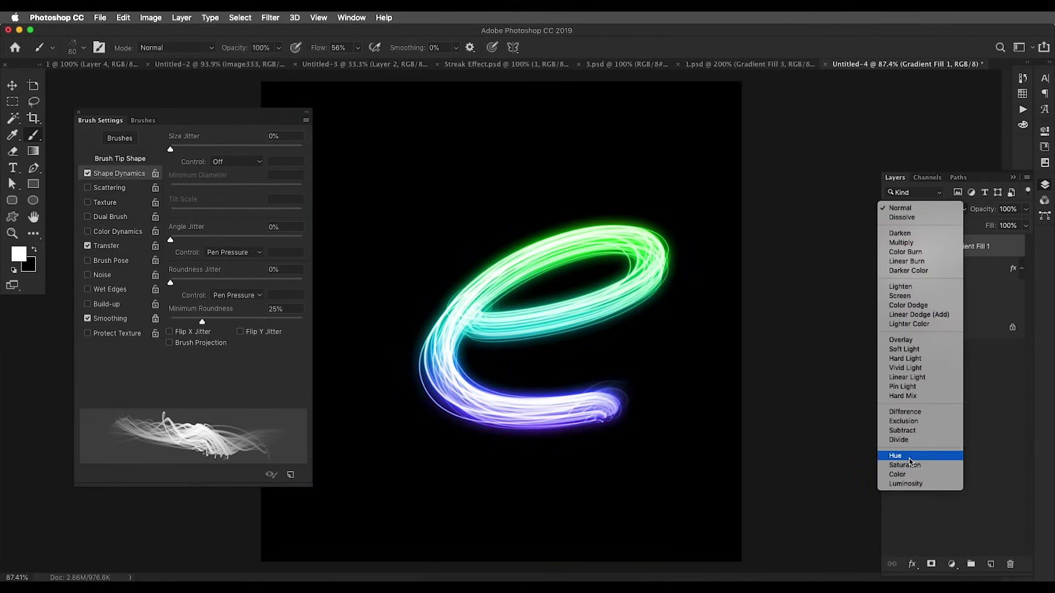
left_click(909, 457)
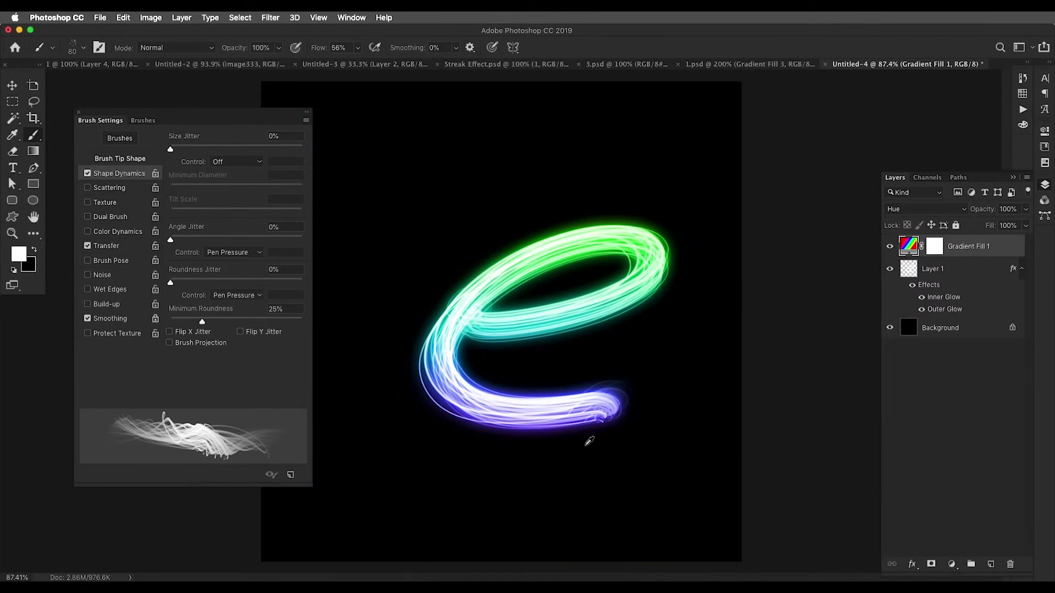
scroll(589, 440, "down", 3)
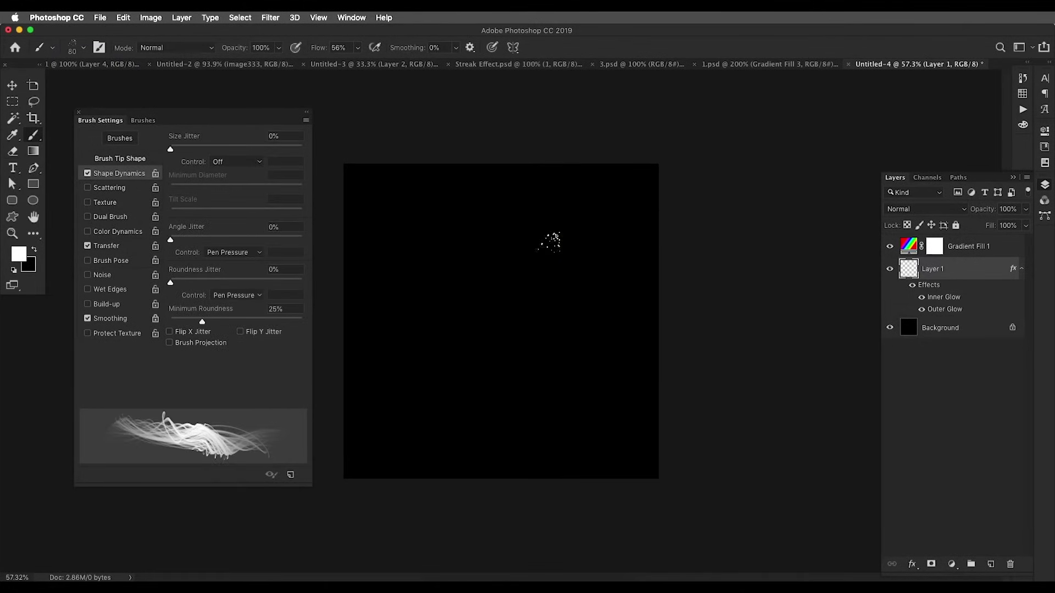
Paint and undo three glowing test strokes on Layer 1
mouse_move(551, 238)
left_mouse_down()
mouse_move(556, 357)
mouse_move(617, 395)
left_mouse_up()
key("super+z")
mouse_move(450, 213)
left_mouse_down()
mouse_move(384, 297)
mouse_move(533, 401)
mouse_move(626, 287)
mouse_move(482, 193)
mouse_move(346, 242)
mouse_move(524, 319)
mouse_move(456, 417)
left_mouse_up()
key("super+z")
mouse_move(423, 224)
left_mouse_down()
mouse_move(553, 219)
mouse_move(501, 338)
mouse_move(388, 391)
mouse_move(608, 442)
mouse_move(593, 253)
mouse_move(447, 189)
mouse_move(592, 273)
left_mouse_up()
key("super+z")
Set Roundness Jitter Control to Fade and try a tapering stroke, undoing it
left_click(242, 302)
left_click(236, 284)
mouse_move(412, 311)
left_mouse_down()
mouse_move(468, 222)
mouse_move(601, 259)
mouse_move(478, 389)
mouse_move(464, 433)
mouse_move(618, 440)
left_mouse_up()
key("super+z")
key("super+plus")
Paint two wavy rainbow glow strokes, then add Layer 2 with Layer 1's glow effects copied
mouse_move(397, 253)
left_mouse_down()
mouse_move(532, 259)
mouse_move(616, 329)
mouse_move(365, 370)
mouse_move(516, 395)
mouse_move(412, 459)
mouse_move(355, 460)
left_mouse_up()
mouse_move(357, 290)
left_mouse_down()
mouse_move(362, 239)
mouse_move(394, 194)
mouse_move(501, 178)
mouse_move(609, 199)
left_mouse_up()
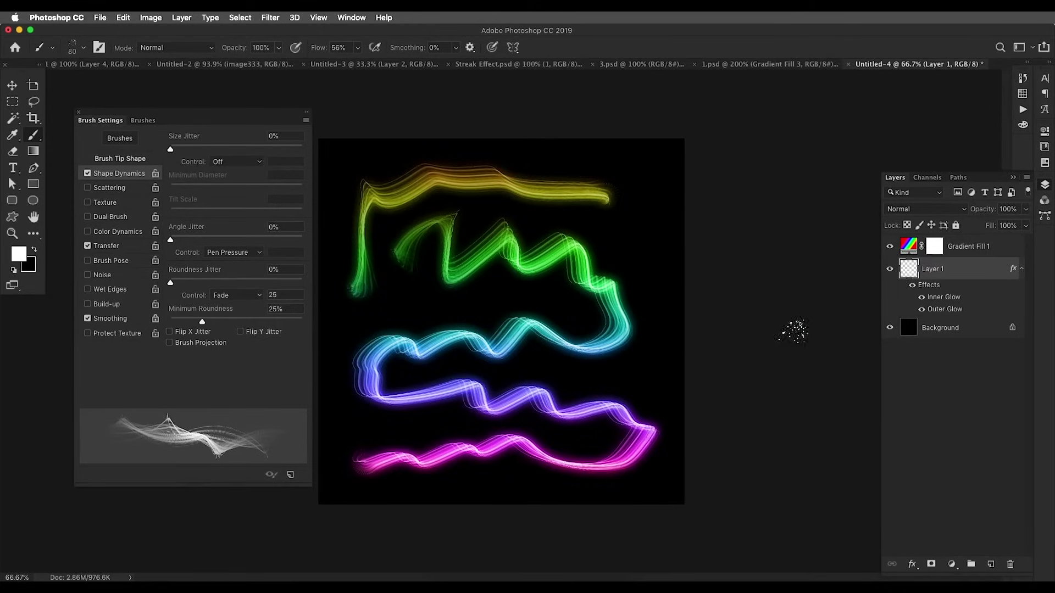
left_click(989, 565)
left_click_drag(934, 310, 953, 266)
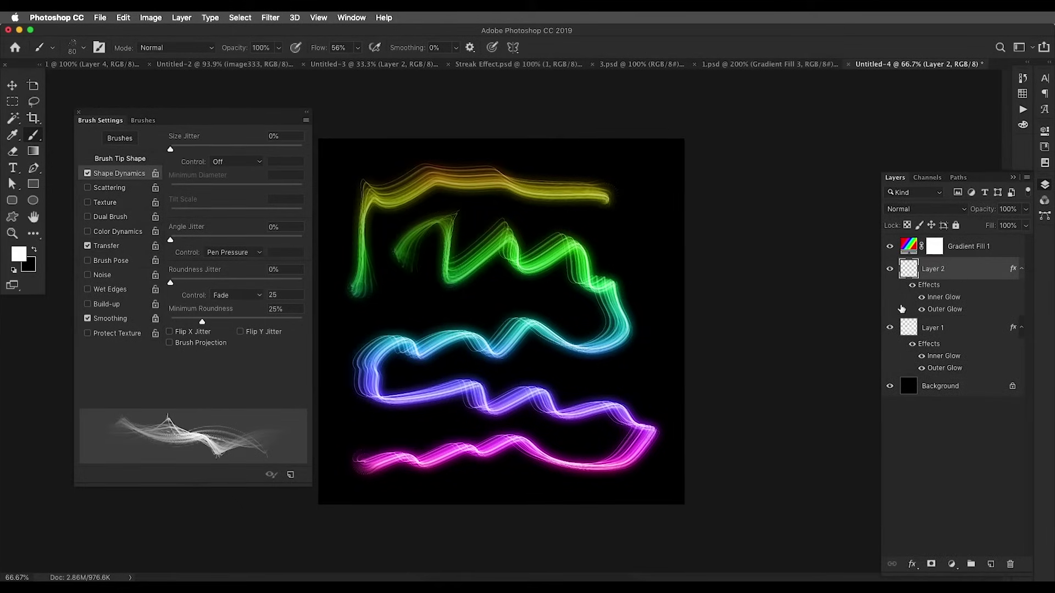
Hide Layer 1 and set the brush's Roundness Jitter control to Pen Pressure
left_click(889, 328)
left_click(257, 297)
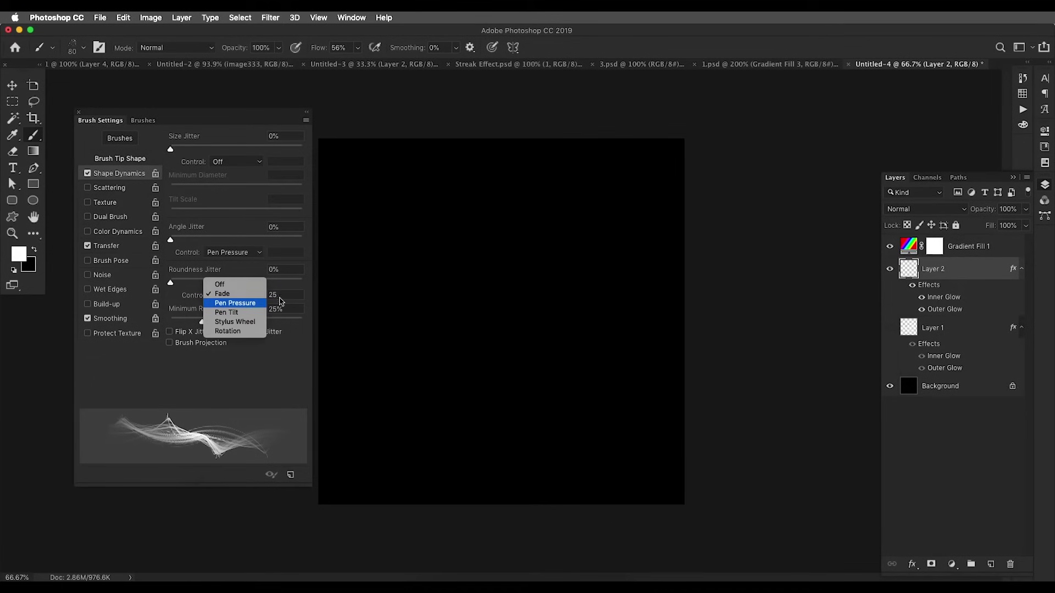
left_click(235, 302)
Paint parallel diagonal rainbow glow streaks on Layer 2, undoing the stray test strokes
mouse_move(406, 332)
left_mouse_down()
mouse_move(441, 235)
mouse_move(632, 298)
mouse_move(481, 358)
left_mouse_up()
mouse_move(357, 413)
left_mouse_down()
mouse_move(470, 407)
mouse_move(626, 435)
left_mouse_up()
key("super+z")
key("super+z")
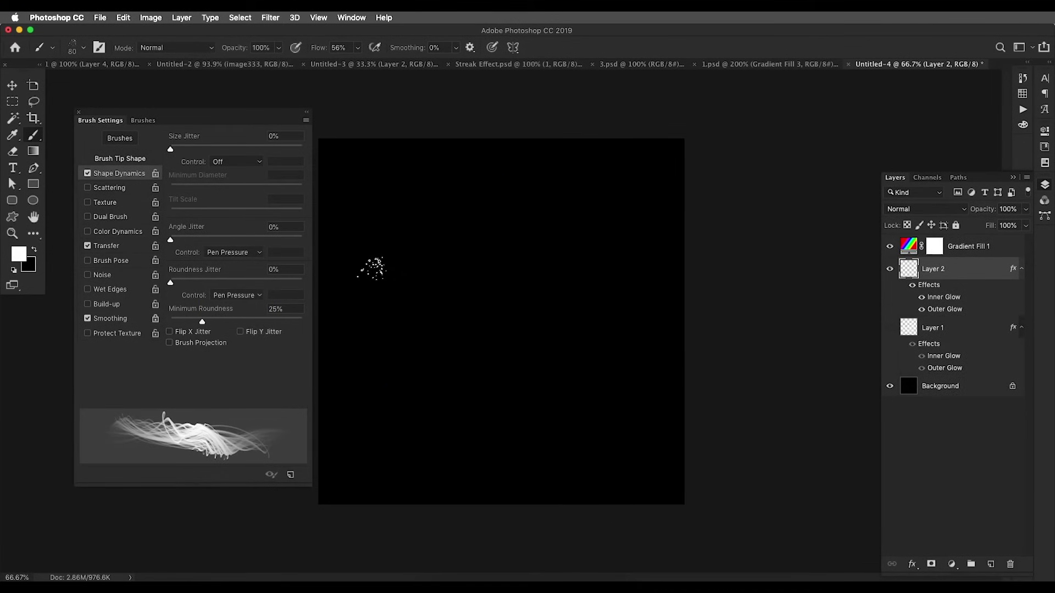
left_click_drag(348, 300, 581, 147)
left_click_drag(460, 277, 659, 160)
key("super+z")
left_click_drag(407, 316, 692, 134)
left_click_drag(486, 321, 760, 178)
left_click_drag(522, 343, 747, 221)
left_click_drag(544, 392, 735, 289)
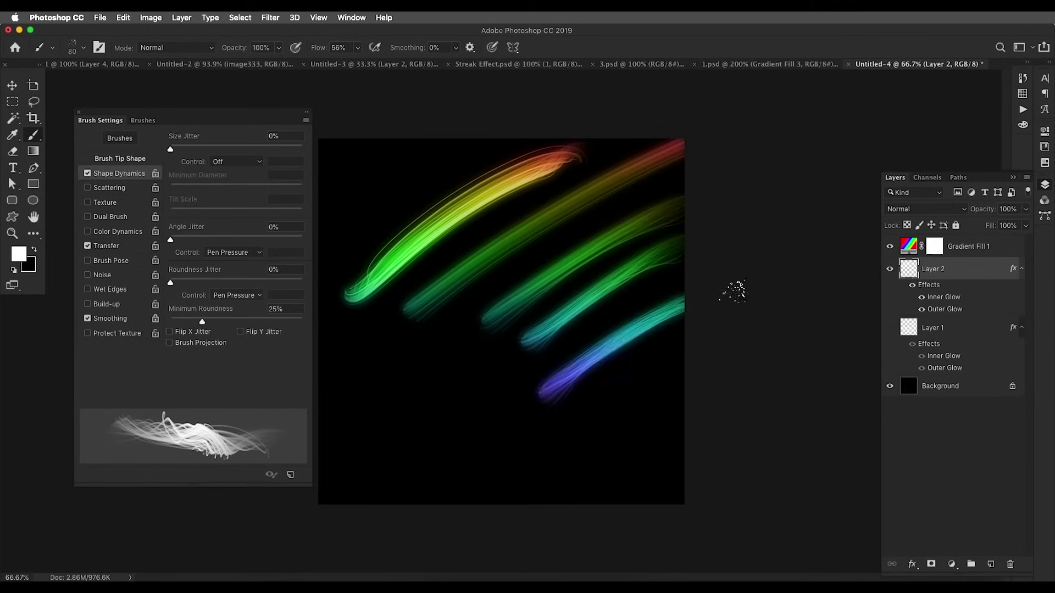
left_click_drag(509, 401, 377, 522)
left_click_drag(462, 351, 341, 505)
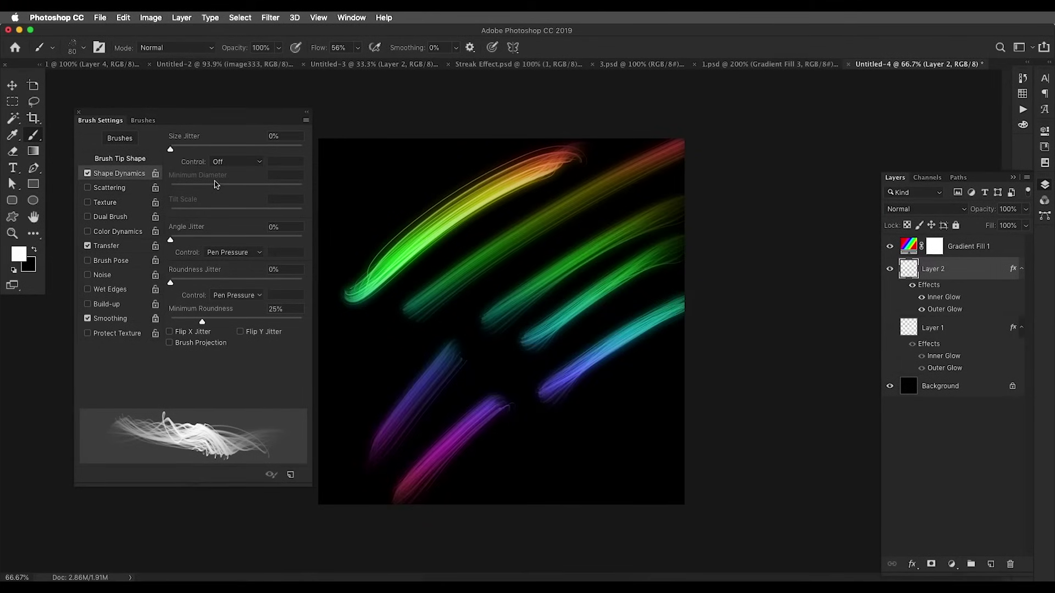
Set Size Jitter to Pen Pressure and paint more streaks along the canvas edges
left_click(221, 162)
left_click(231, 179)
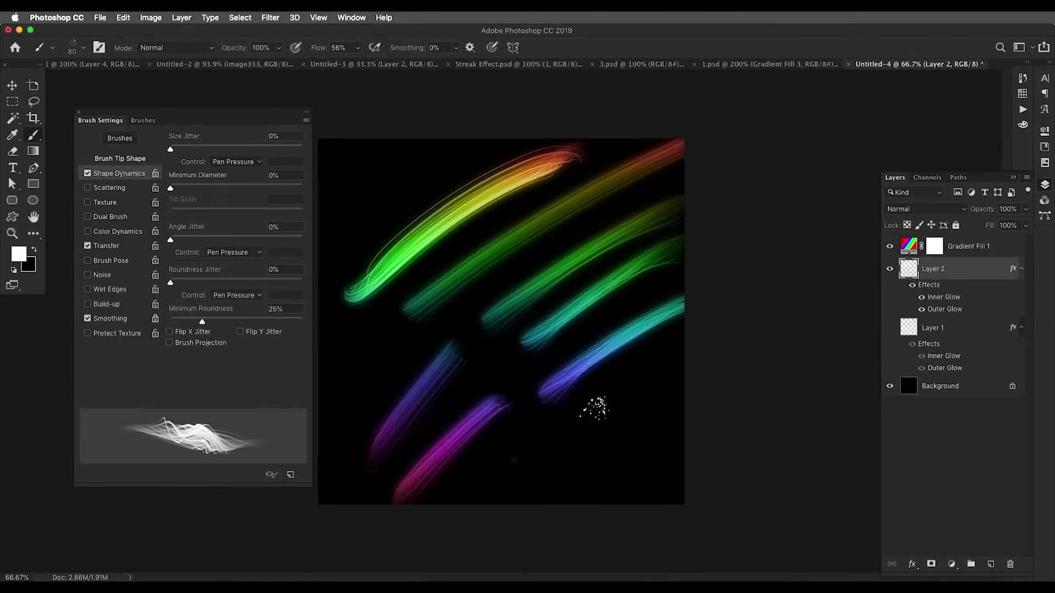
left_click_drag(514, 458, 699, 370)
left_click_drag(579, 472, 728, 380)
left_click_drag(507, 461, 466, 501)
left_click_drag(404, 345, 356, 401)
left_click_drag(379, 314, 325, 409)
left_click_drag(385, 196, 464, 159)
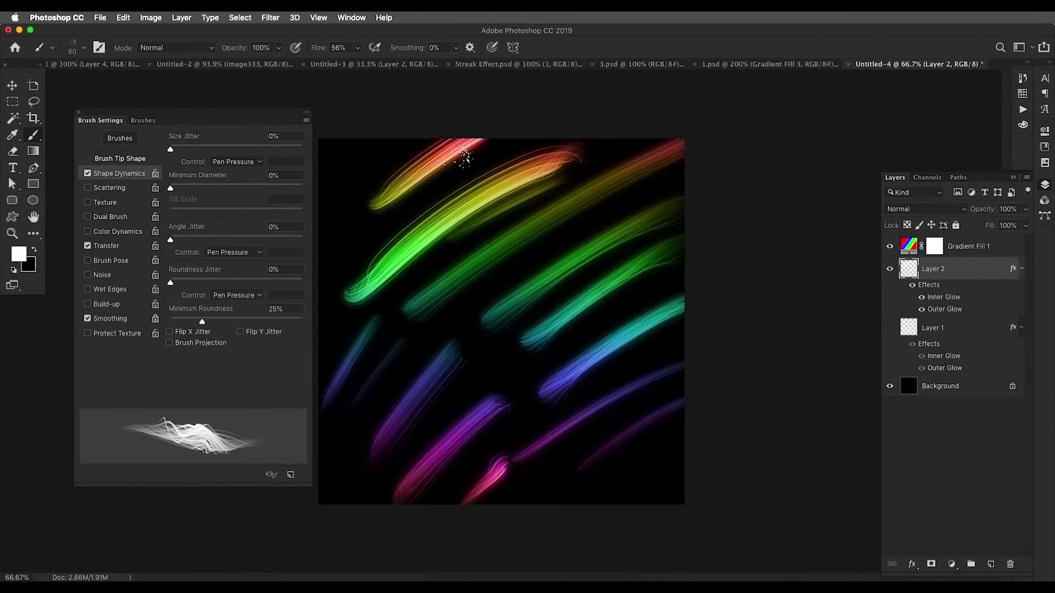
left_click_drag(380, 221, 330, 289)
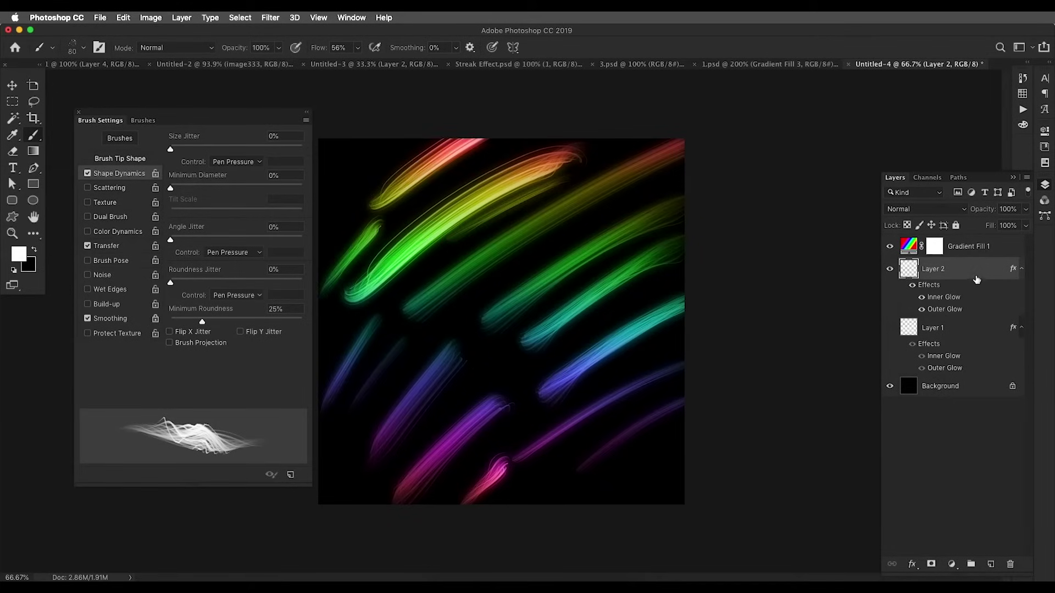
Duplicate Layer 2, hide the original, and erase the streaks on Layer 2 copy
left_click_drag(983, 280, 991, 564)
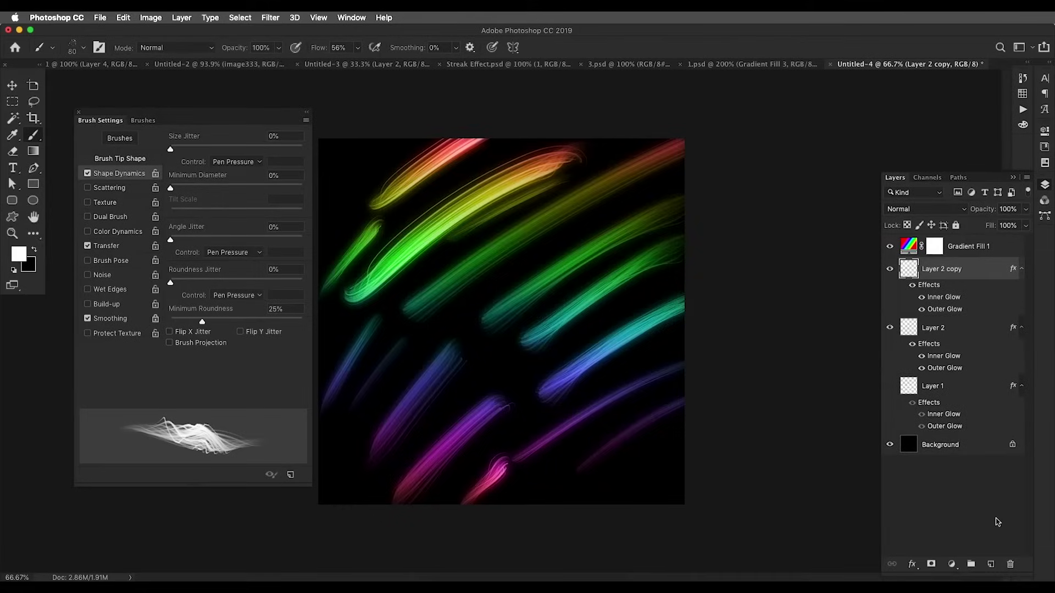
left_click(890, 327)
key("e")
mouse_move(780, 272)
left_mouse_down()
mouse_move(402, 221)
mouse_move(722, 363)
mouse_move(612, 395)
left_mouse_up()
key("t")
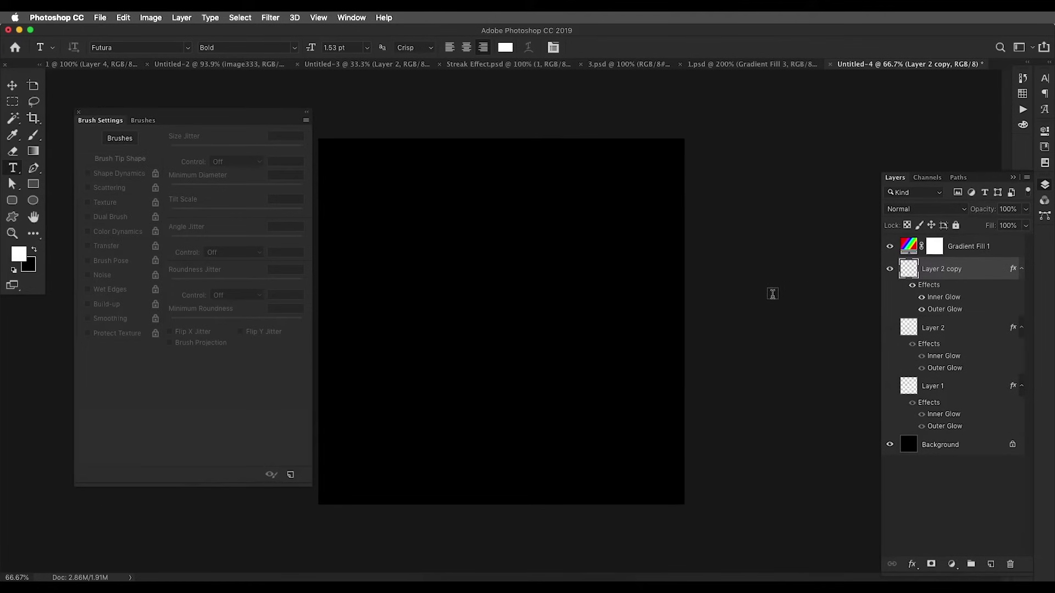
Try glowing test strokes (g, Z, loop, J) on Layer 2 copy, undoing each
key("b")
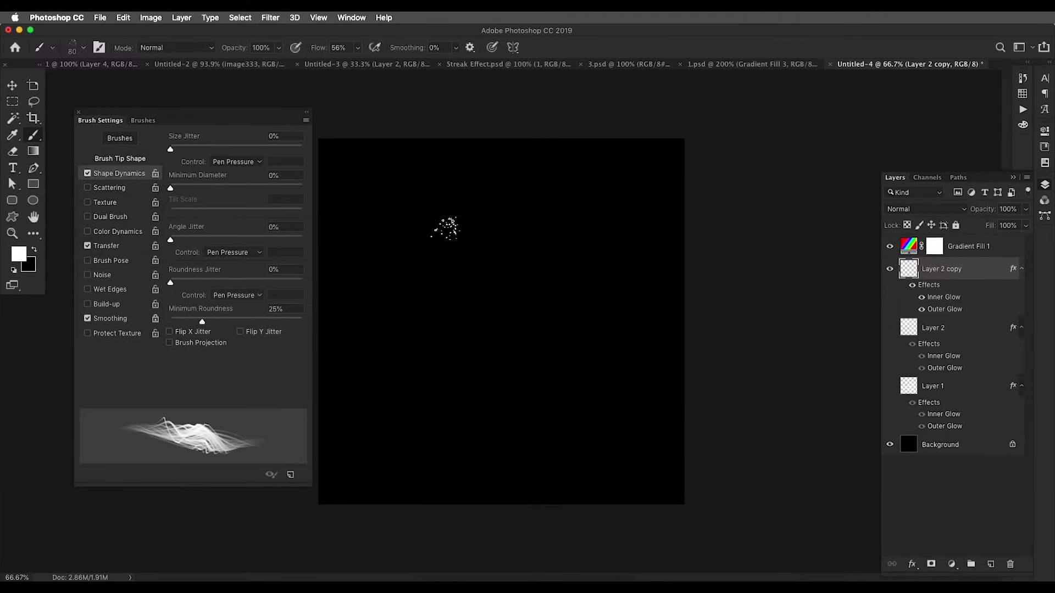
mouse_move(497, 215)
left_mouse_down()
mouse_move(428, 314)
mouse_move(489, 318)
mouse_move(494, 379)
mouse_move(598, 321)
left_mouse_up()
key("super+z")
left_click_drag(412, 263, 537, 428)
key("super+z")
left_click_drag(549, 143, 439, 478)
key("super+z")
left_click_drag(401, 176, 412, 434)
key("super+z")
Try more test strokes, ending with a glowing rainbow 'h' stroke
left_click_drag(506, 175, 439, 423)
key("super+z")
left_click_drag(497, 288, 403, 407)
left_click_drag(477, 359, 604, 417)
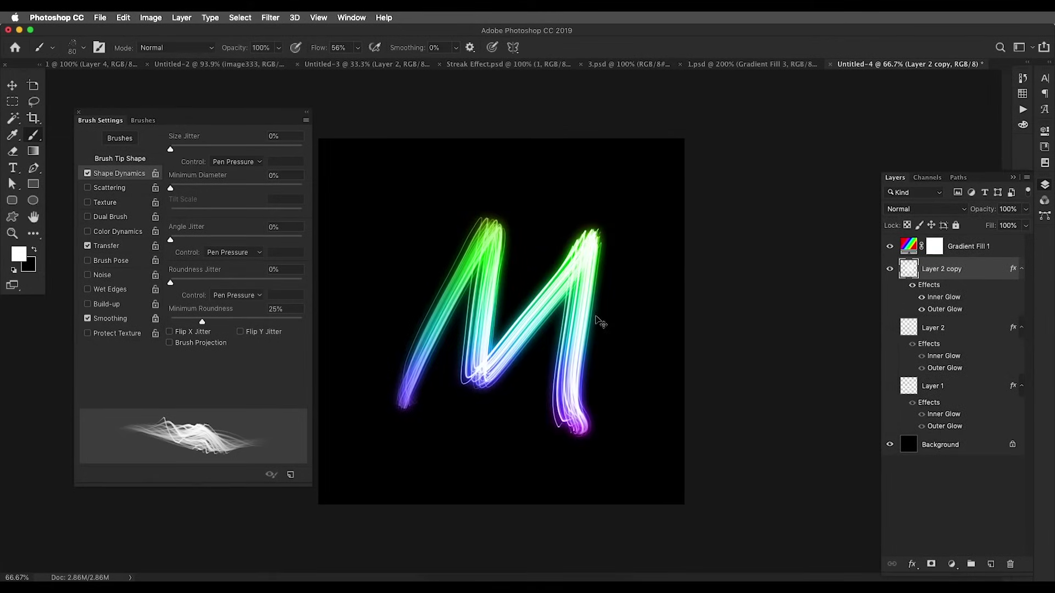
key("super+z")
left_click_drag(371, 410, 615, 396)
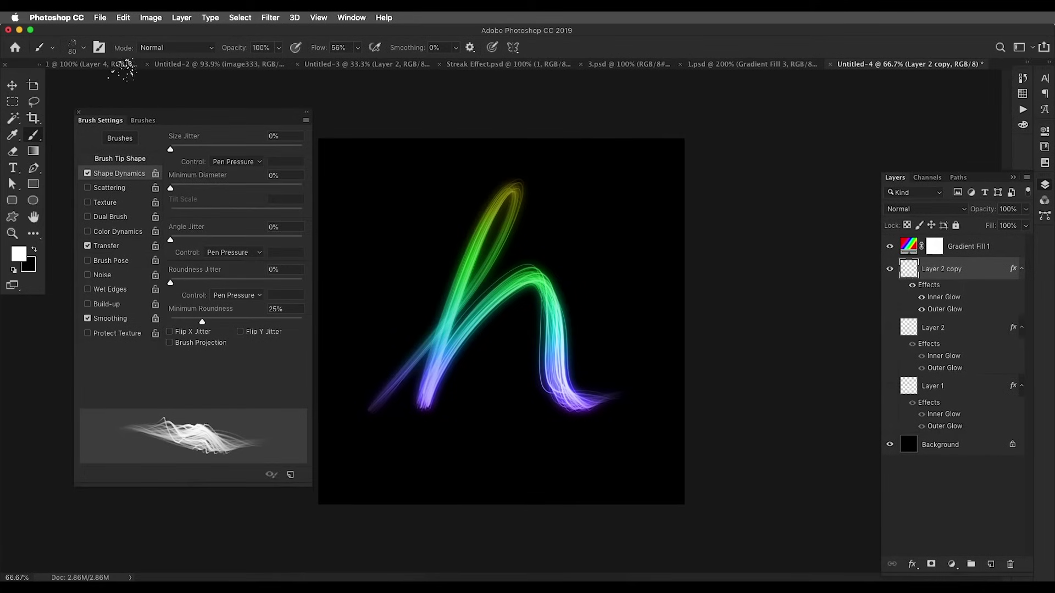
Check example document '1', then add an empty Layer 3 in Untitled-4 and select Layer 2 copy
left_click(122, 66)
scroll(631, 327, "down", 3)
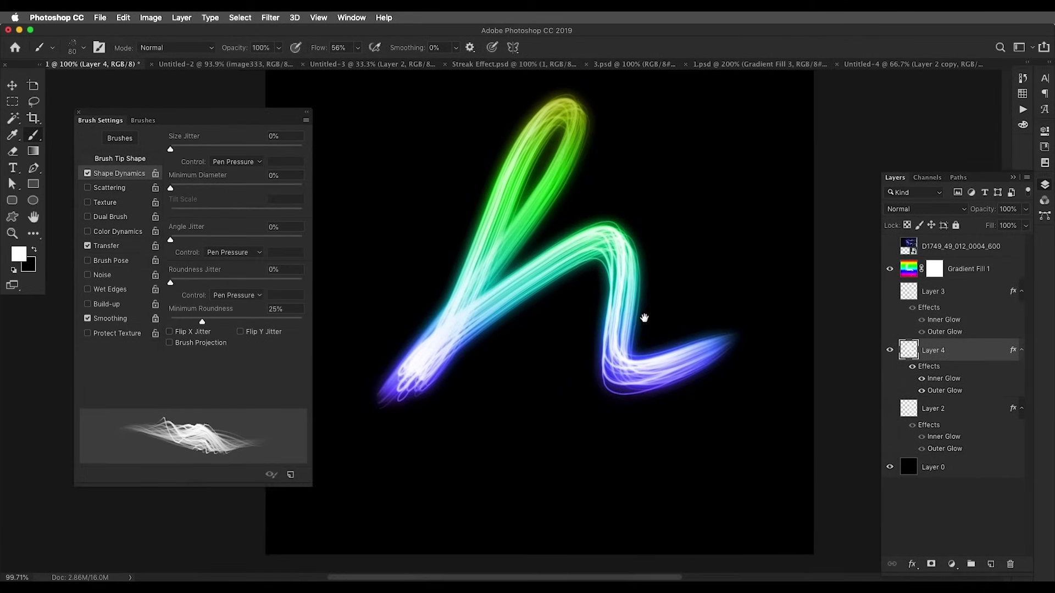
scroll(645, 318, "right", 3)
scroll(645, 318, "up", 2)
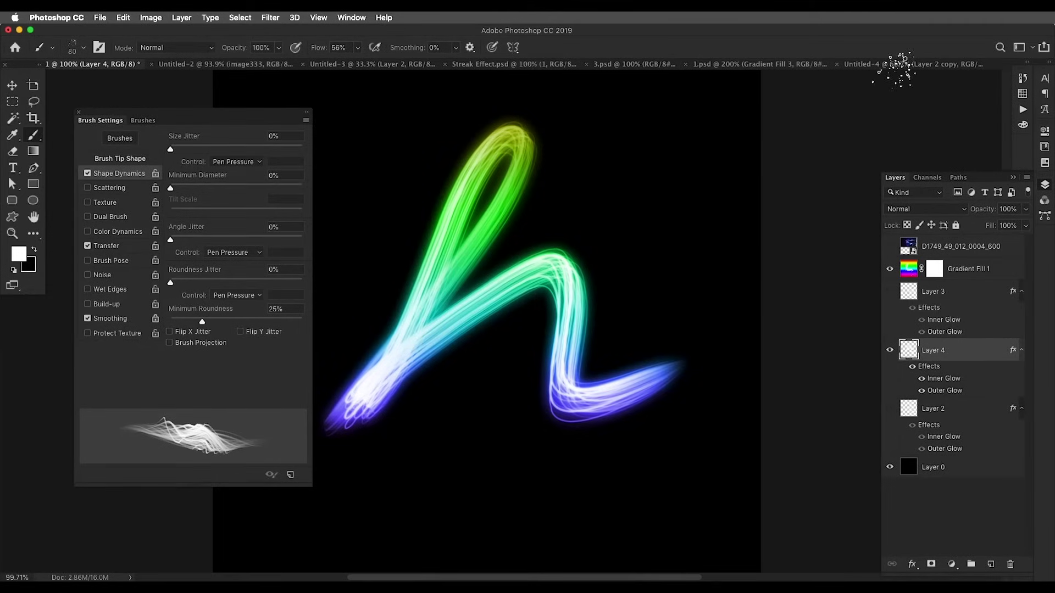
left_click(901, 64)
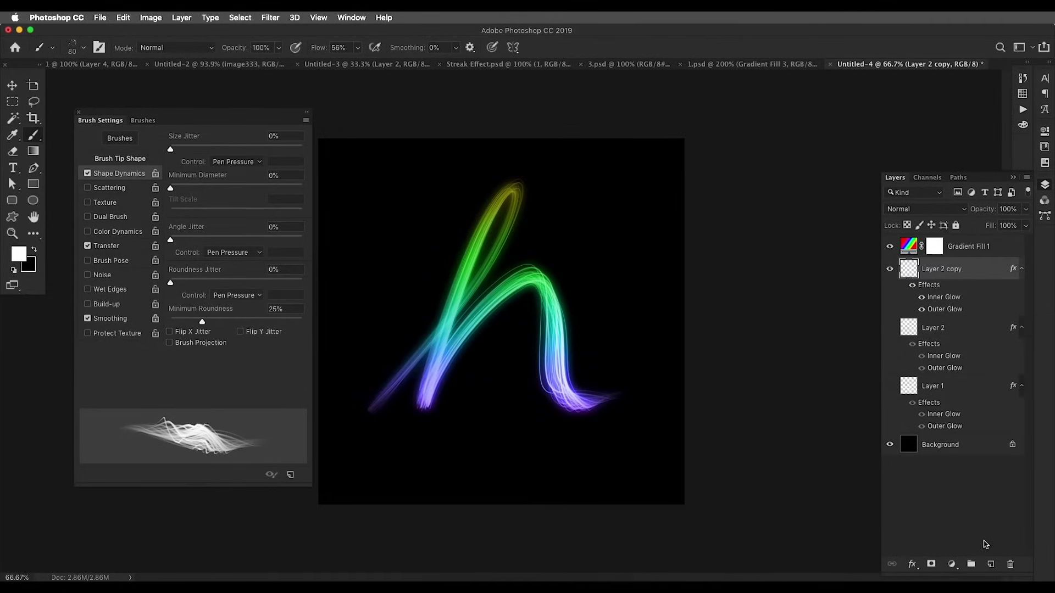
left_click(991, 564)
left_click(969, 283)
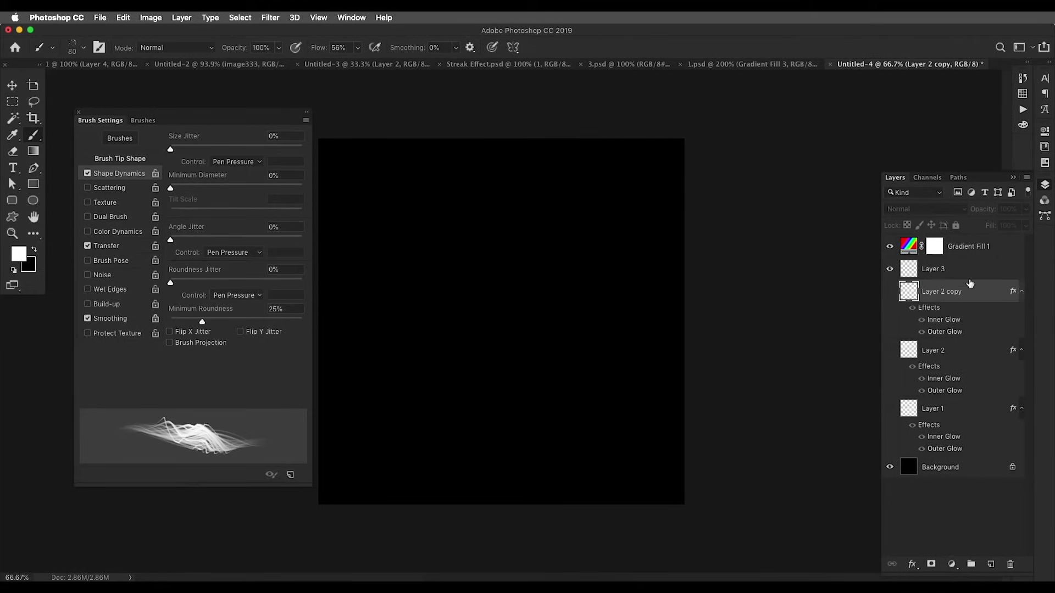
Copy Layer 2 copy's glow effects onto Layer 3 and draw an S-shaped pen path
left_click_drag(930, 309, 913, 273)
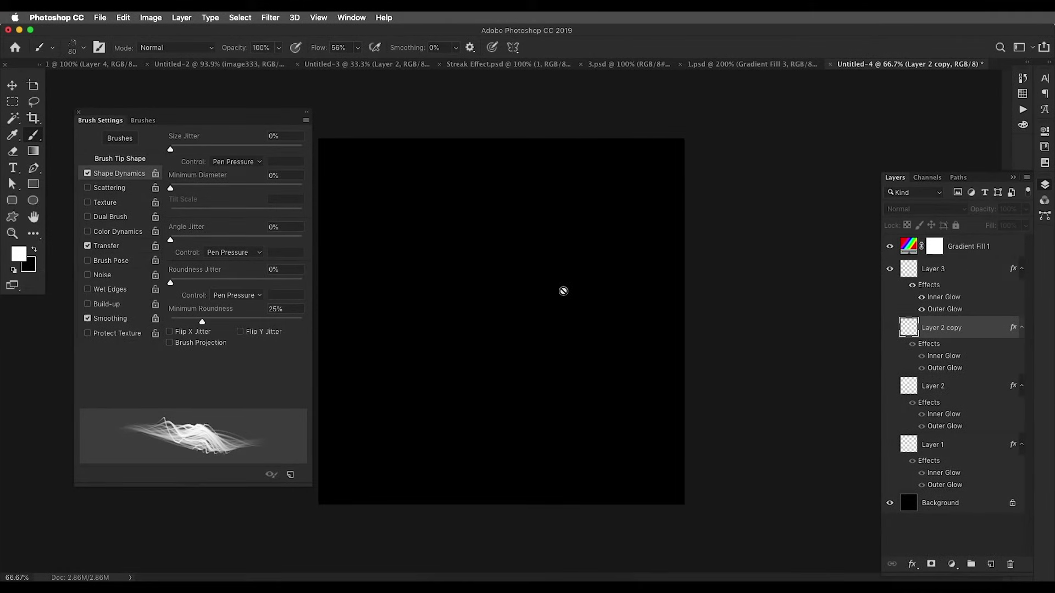
key("p")
left_click_drag(392, 254, 437, 215)
left_click_drag(543, 419, 623, 392)
left_click_drag(568, 192, 647, 157)
left_click_drag(674, 287, 673, 328)
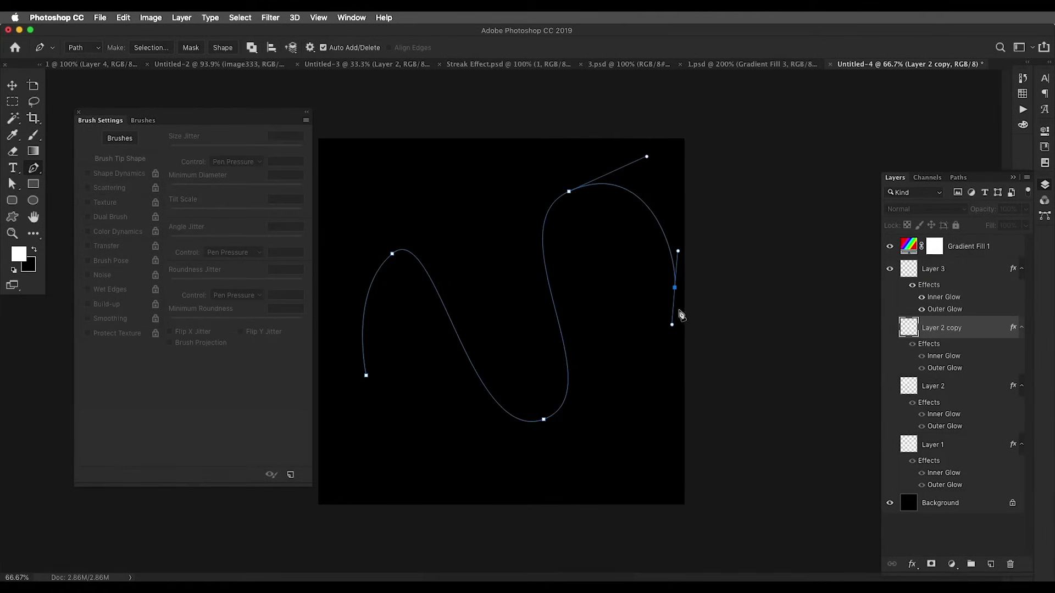
Save the work path as Path 1 and make Layer 3 the active painting layer
key("v")
left_click(959, 178)
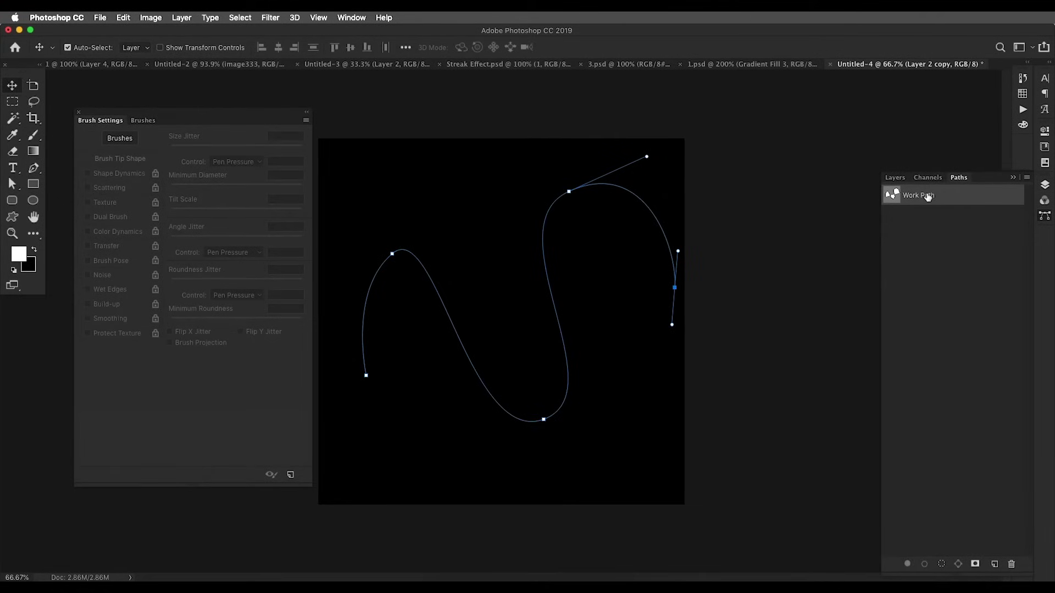
double_click(927, 196)
key("Return")
left_click(895, 178)
key("b")
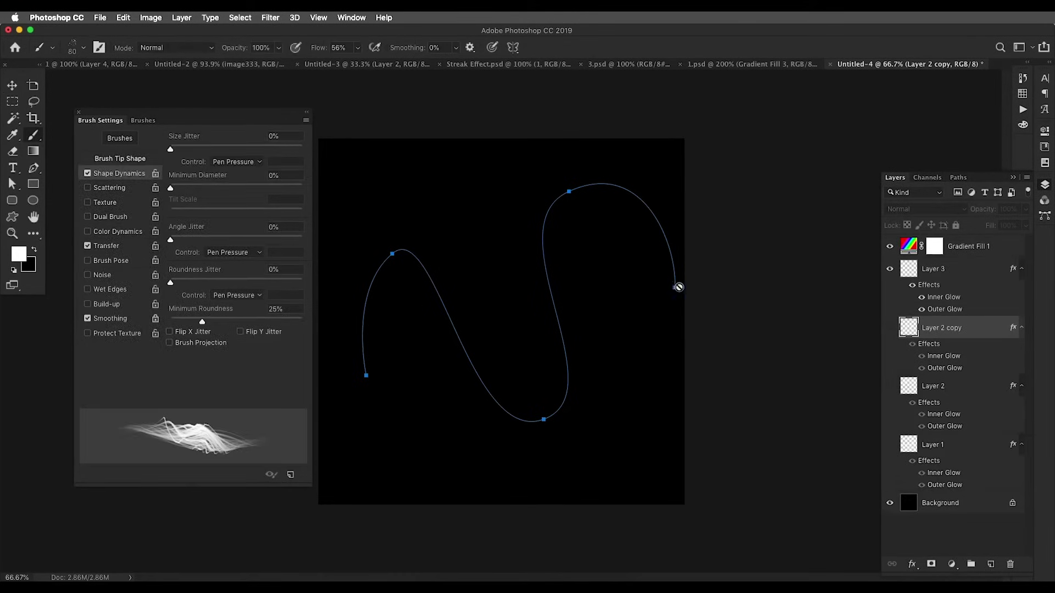
key("alt+]")
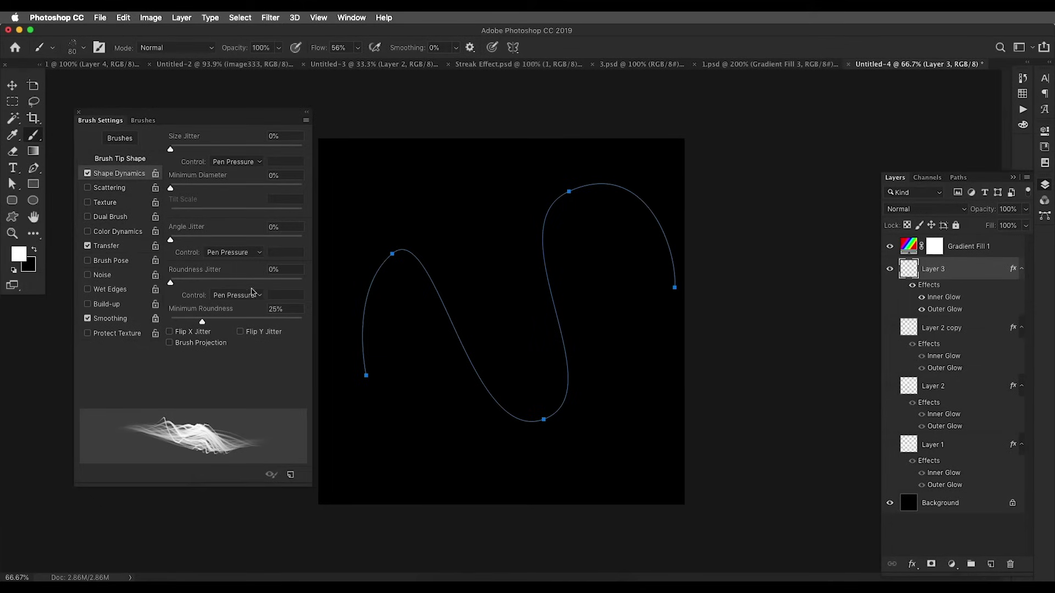
Set the Angle Jitter and Roundness Jitter controls to Fade 25 in Brush Settings
left_click(252, 295)
left_click(241, 286)
left_click(245, 296)
left_click(242, 304)
left_click(242, 252)
left_click(242, 243)
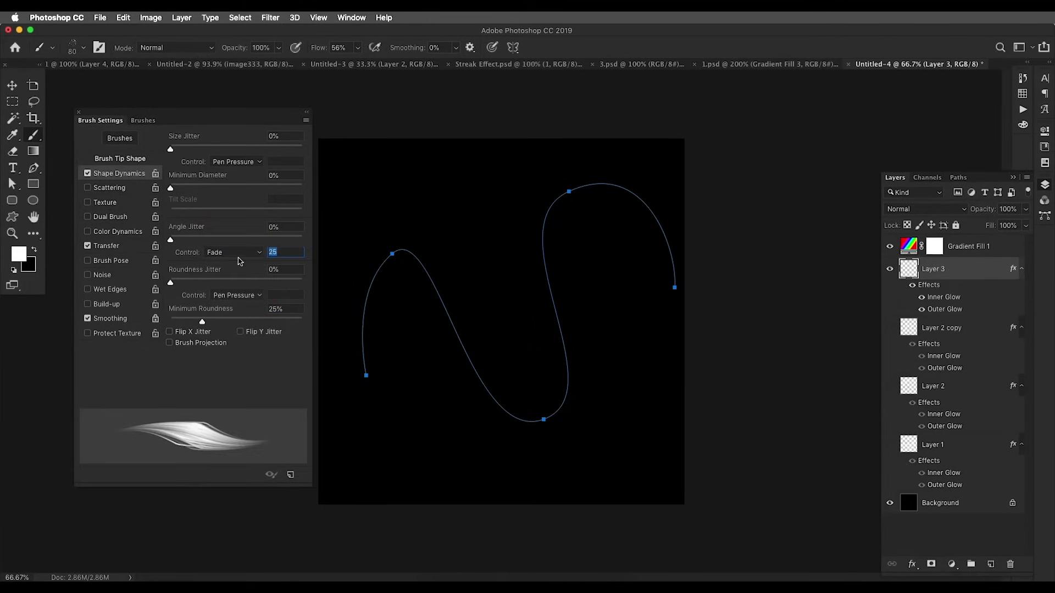
left_click(241, 295)
left_click(242, 286)
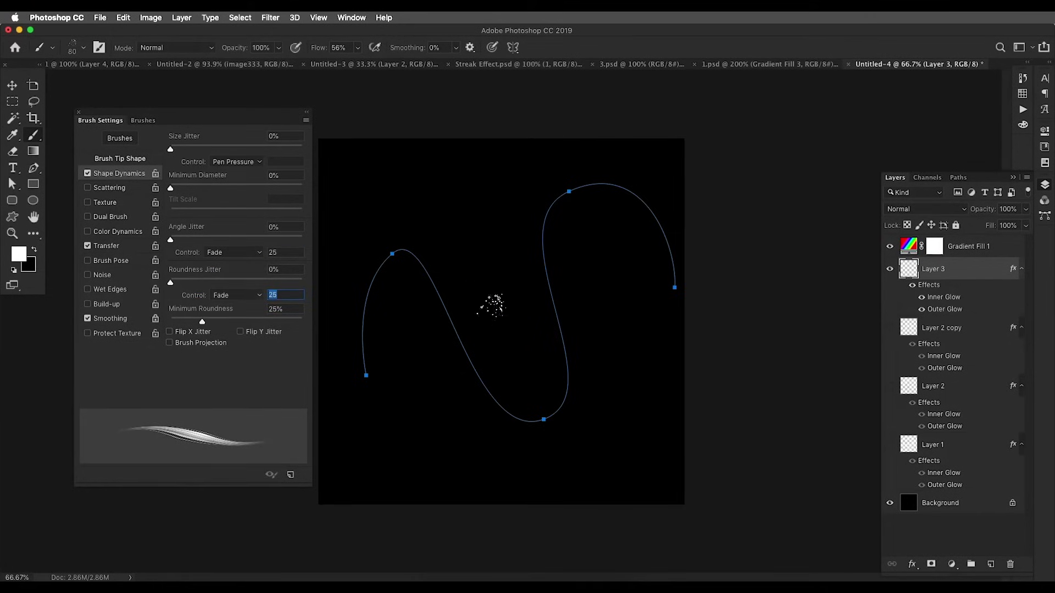
key("Return")
Stroke the S-shaped Path 1 with the Brush, then hide the path outline
key("p")
right_click(543, 258)
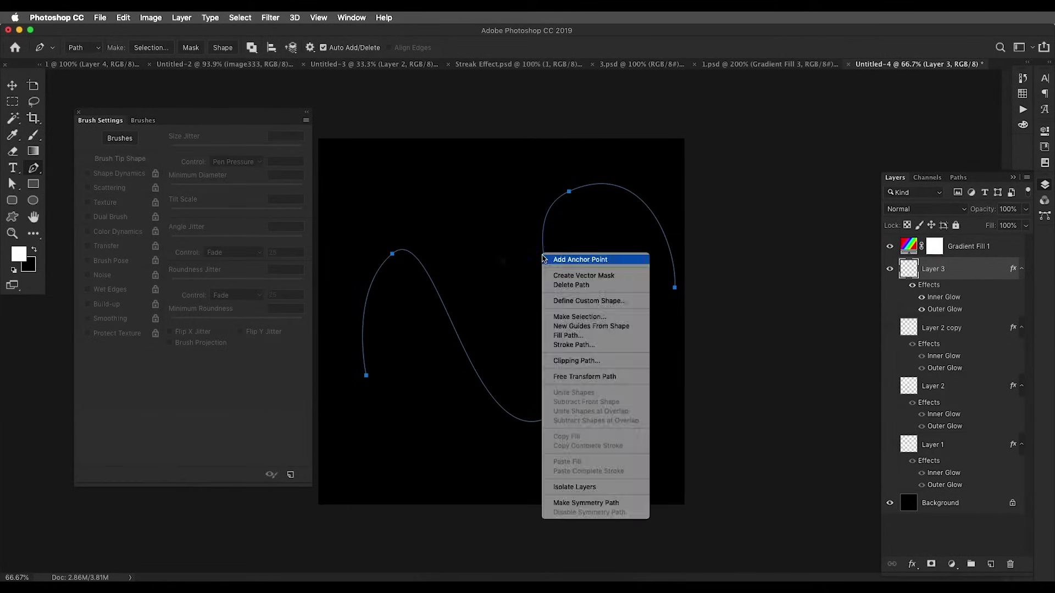
left_click(584, 345)
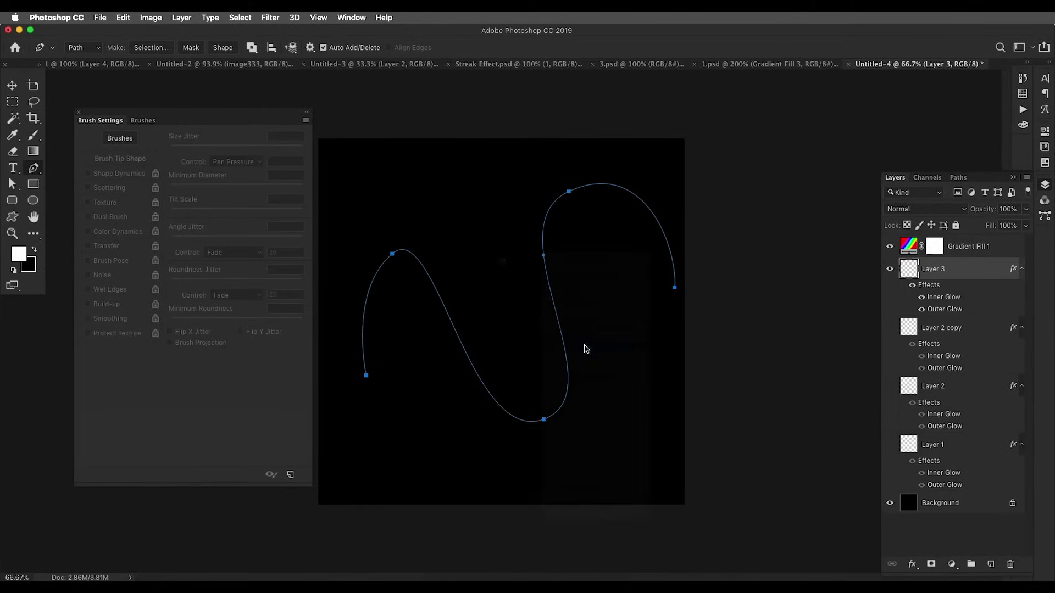
left_click(565, 229)
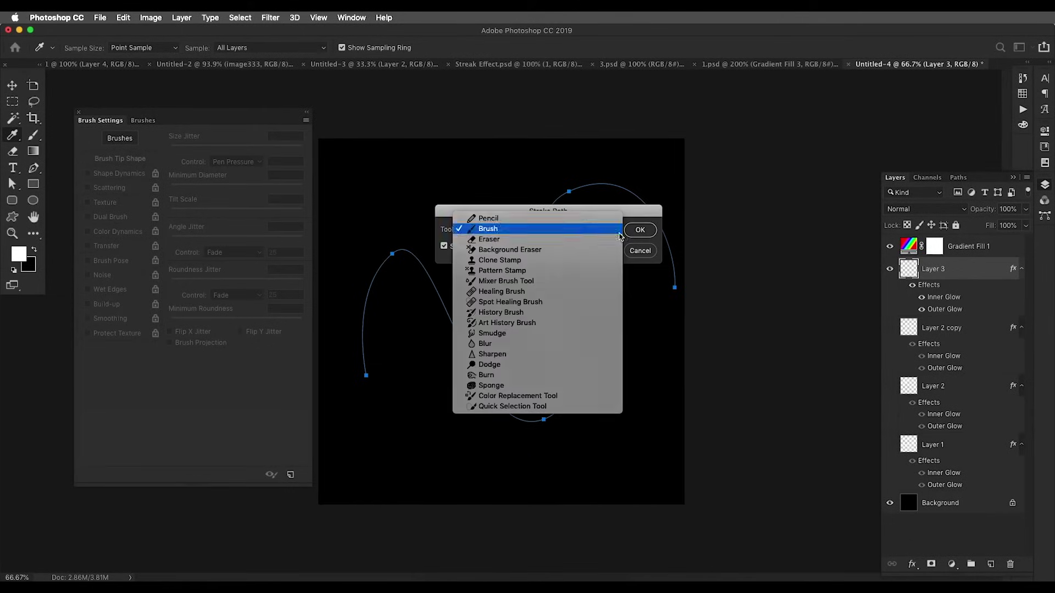
left_click(525, 234)
left_click(639, 230)
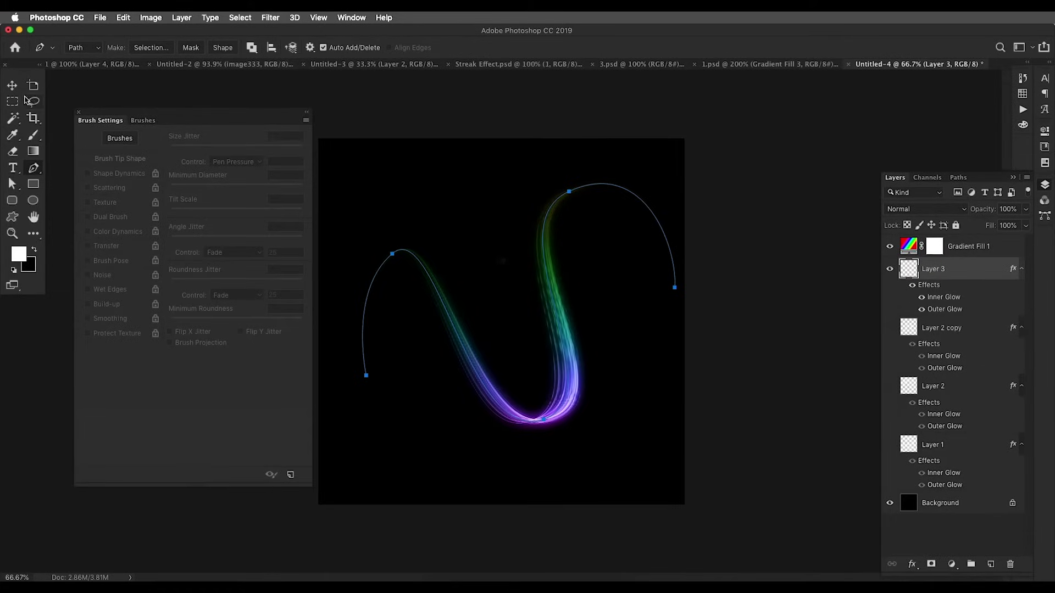
key("v")
left_click(958, 177)
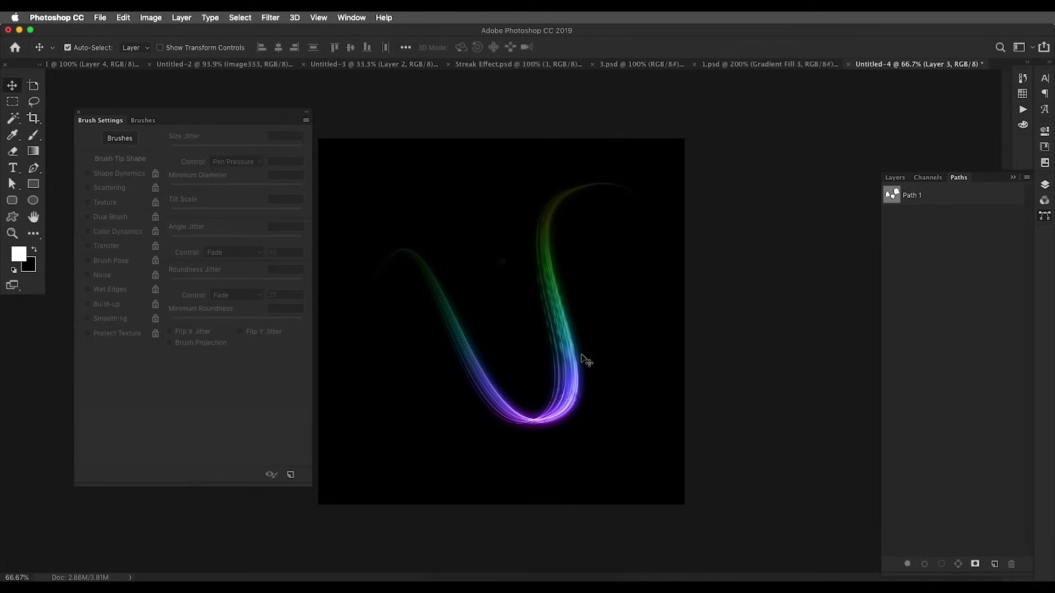
Move Brush Settings aside, select all layers, and stamp the visible artwork into new Layer 4
scroll(586, 362, "up", 3)
mouse_move(176, 120)
left_mouse_down()
mouse_move(123, 192)
mouse_move(99, 193)
left_mouse_up()
scroll(757, 320, "down", 3)
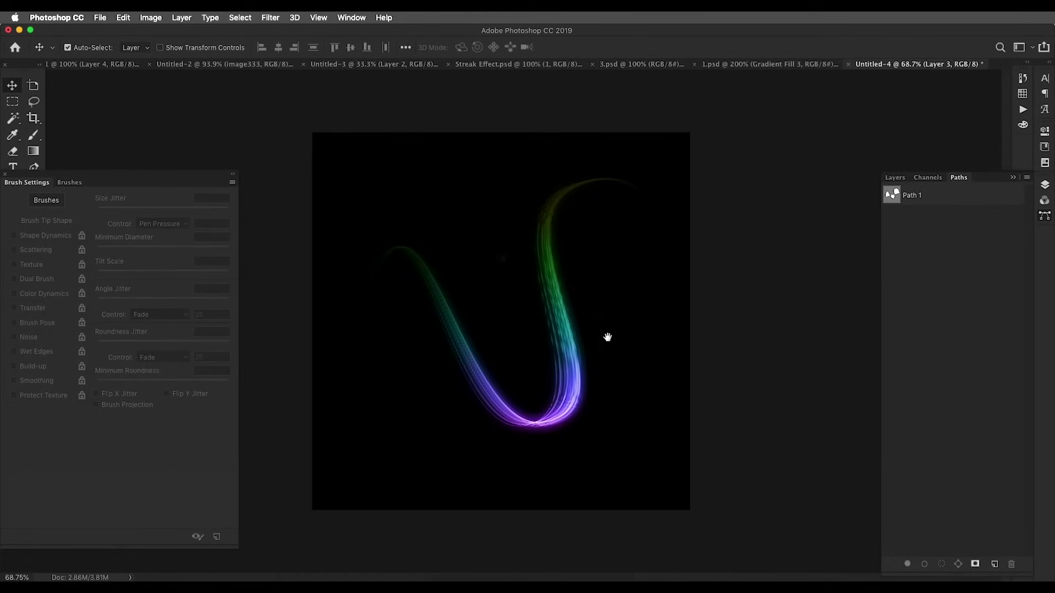
left_click(926, 179)
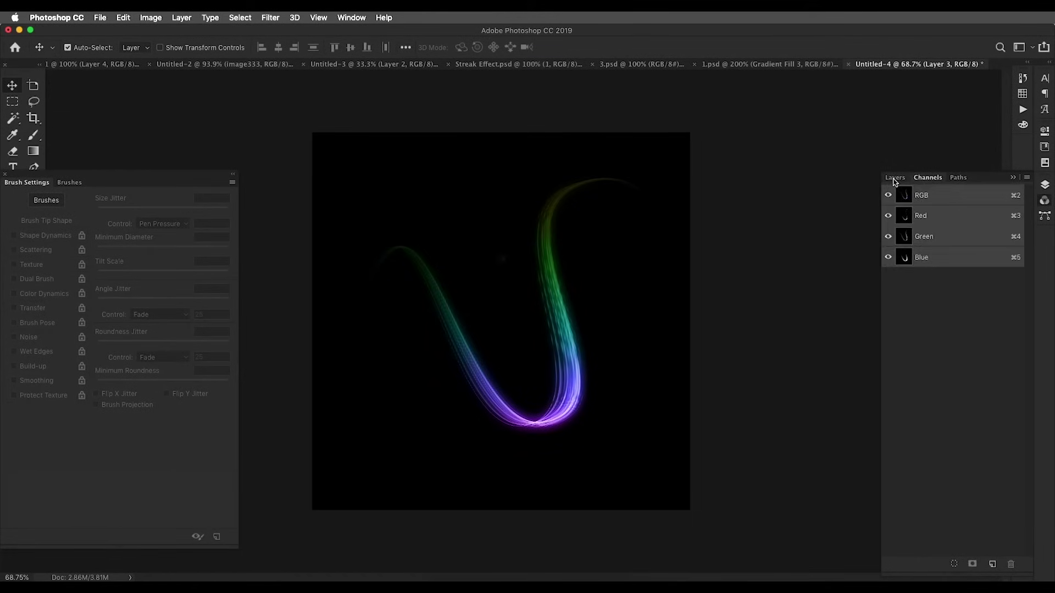
left_click(896, 179)
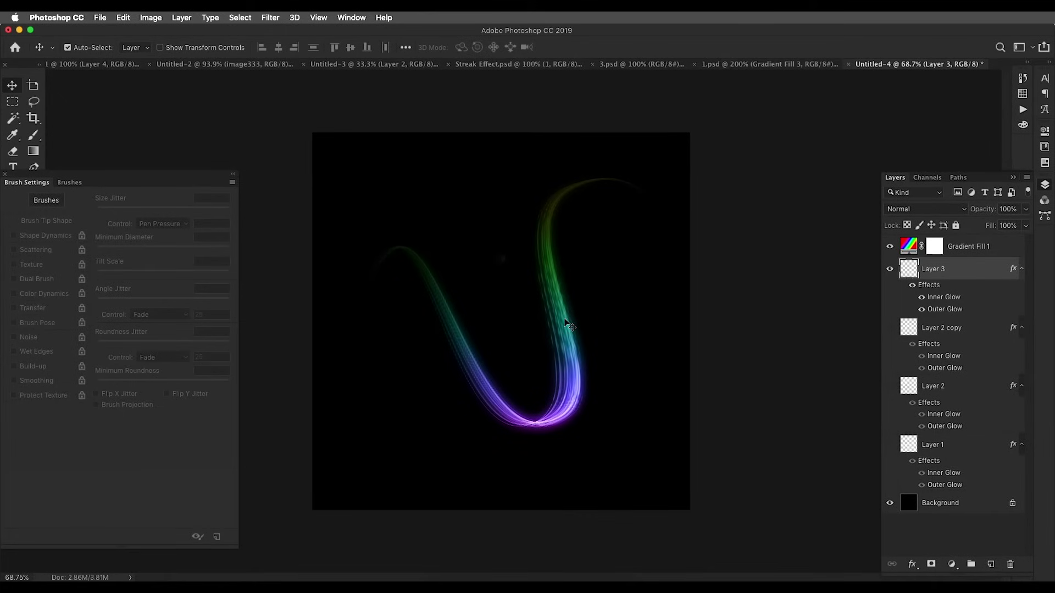
key("super+alt+a")
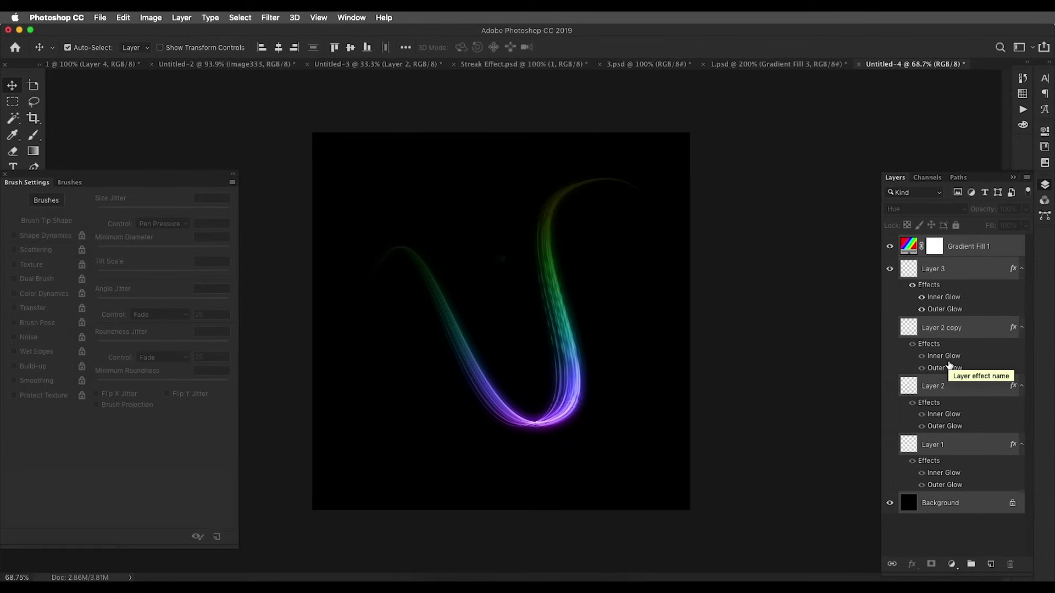
key("alt+shift+super+e")
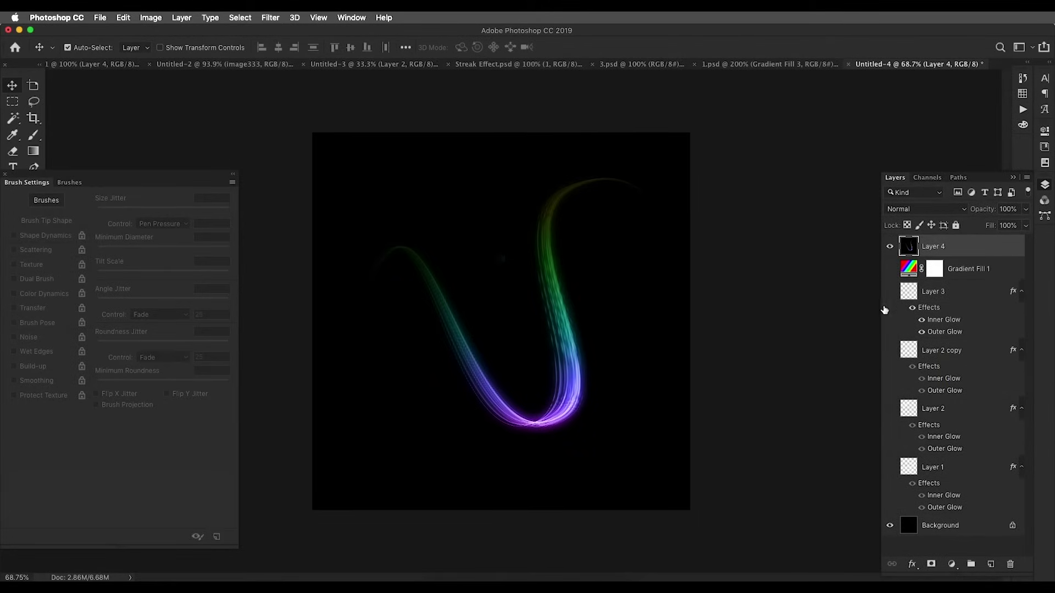
Place the striped-shirt woman photo from Finder, enlarged to fill the canvas
left_click(889, 246)
left_click(889, 246)
key("super+Tab")
scroll(581, 173, "down", 5)
scroll(581, 173, "up", 3)
left_click_drag(220, 158, 504, 280)
left_click_drag(690, 195, 791, 131)
left_click_drag(504, 408, 525, 405)
key("Return")
Put the photo under Layer 4, set Layer 4 to Screen, and move the streak onto her palm
left_click_drag(942, 248, 936, 267)
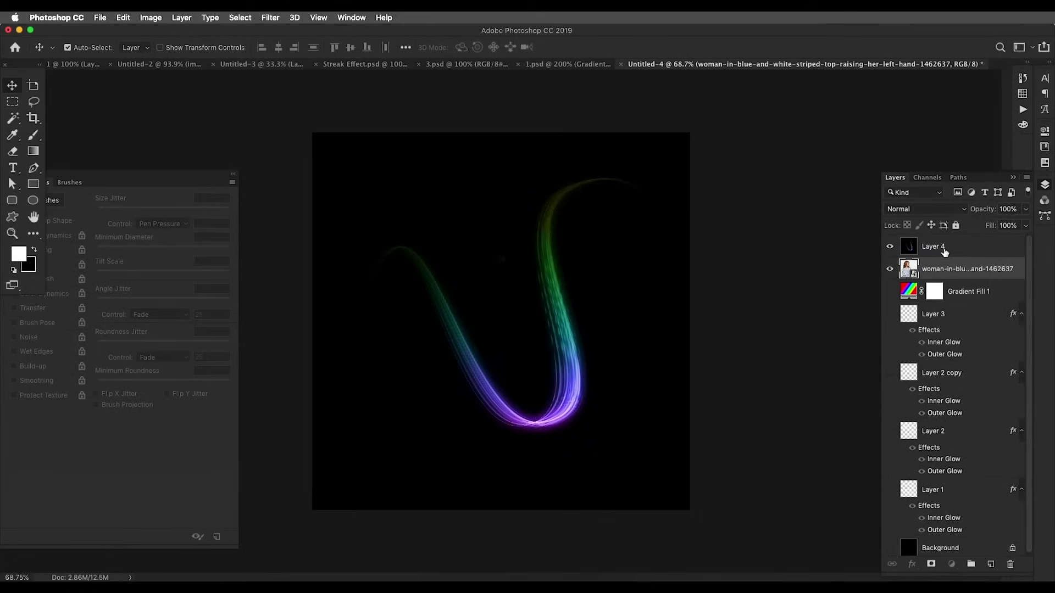
left_click(946, 246)
left_click(963, 208)
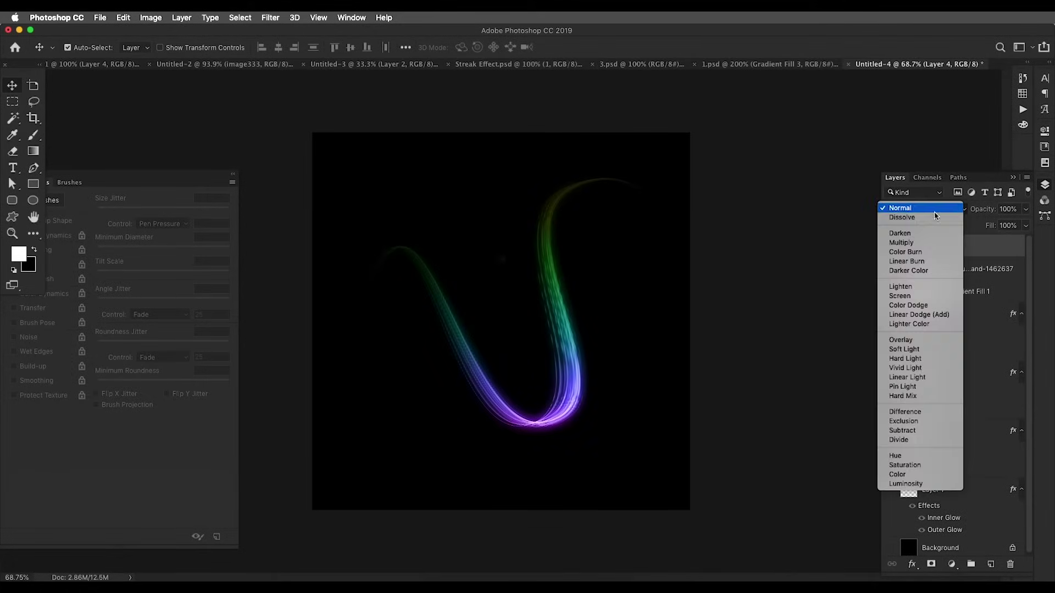
left_click(927, 297)
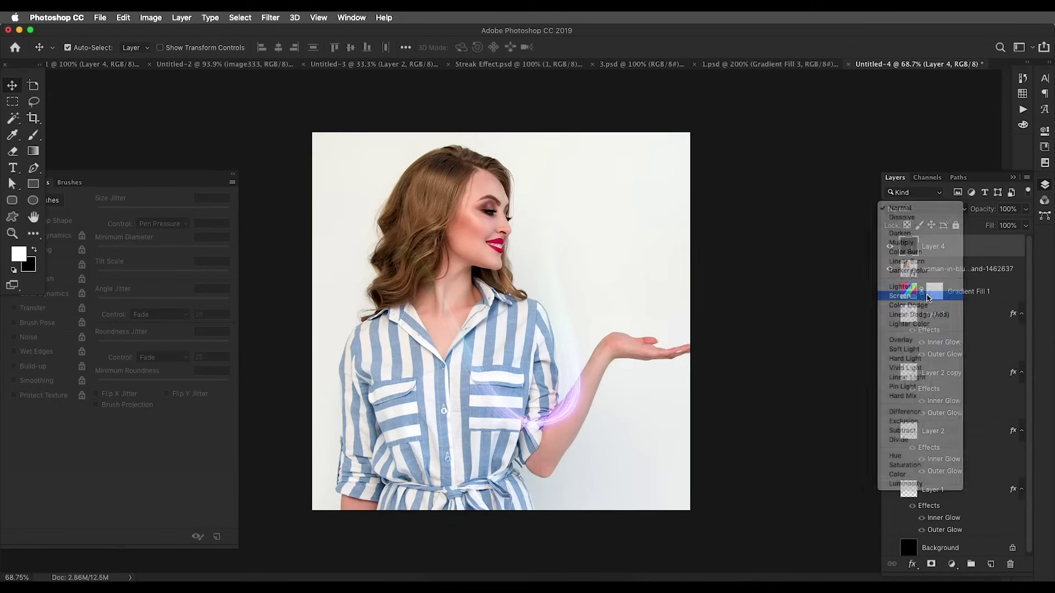
left_click(889, 246)
left_click(889, 246)
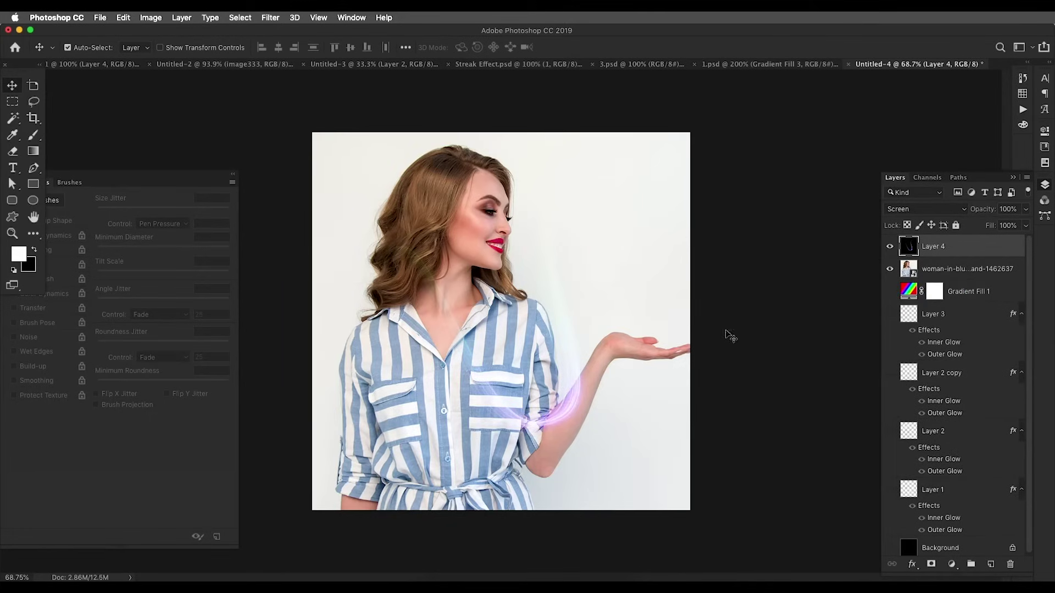
mouse_move(564, 415)
left_mouse_down()
mouse_move(647, 324)
mouse_move(657, 340)
left_mouse_up()
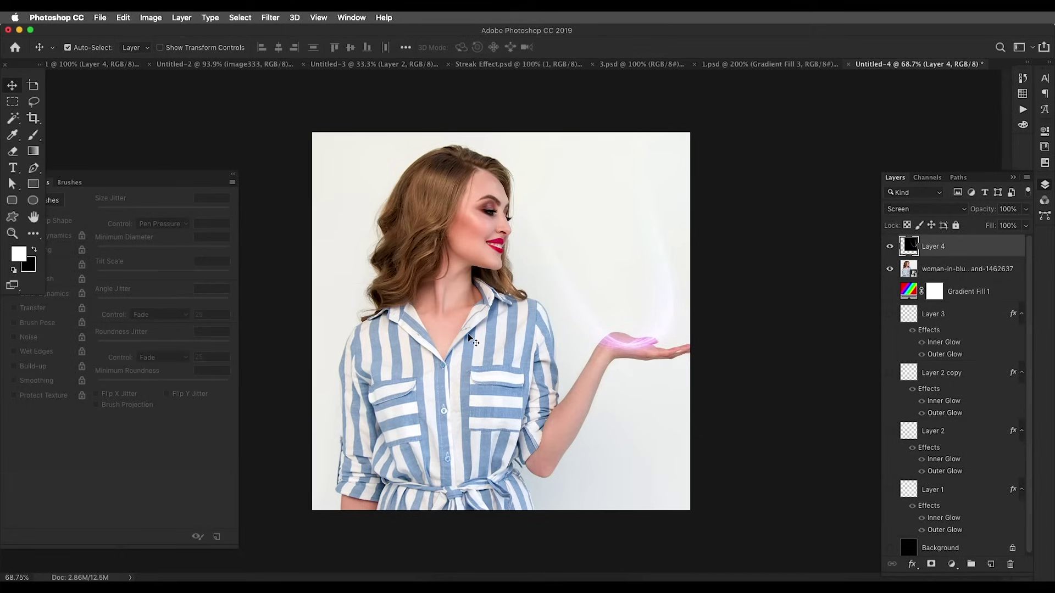
Delete the woman photo layer and bring the Finder Photos folder forward
left_click(928, 275)
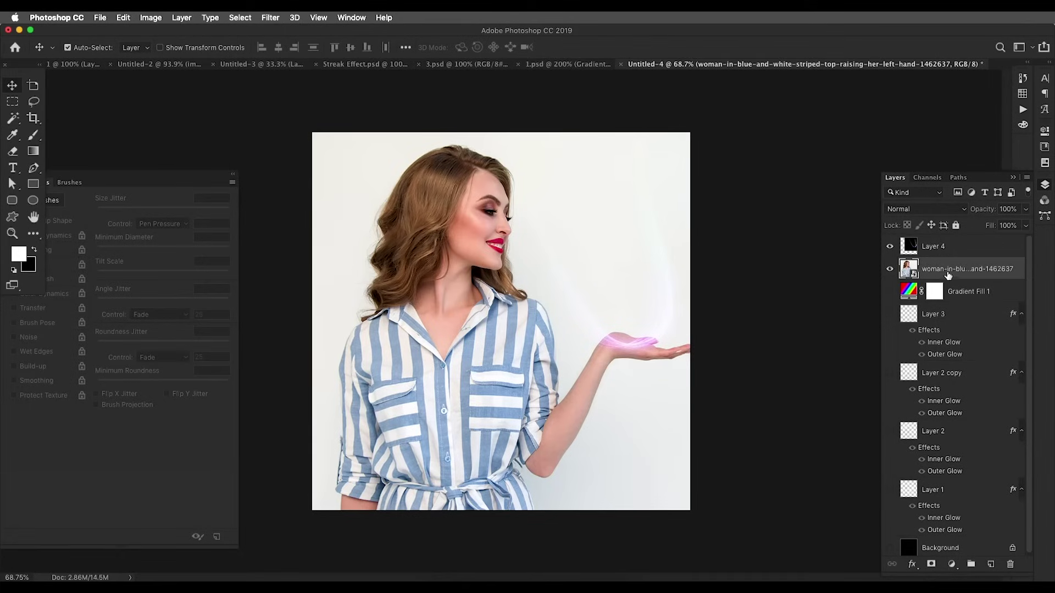
key("Delete")
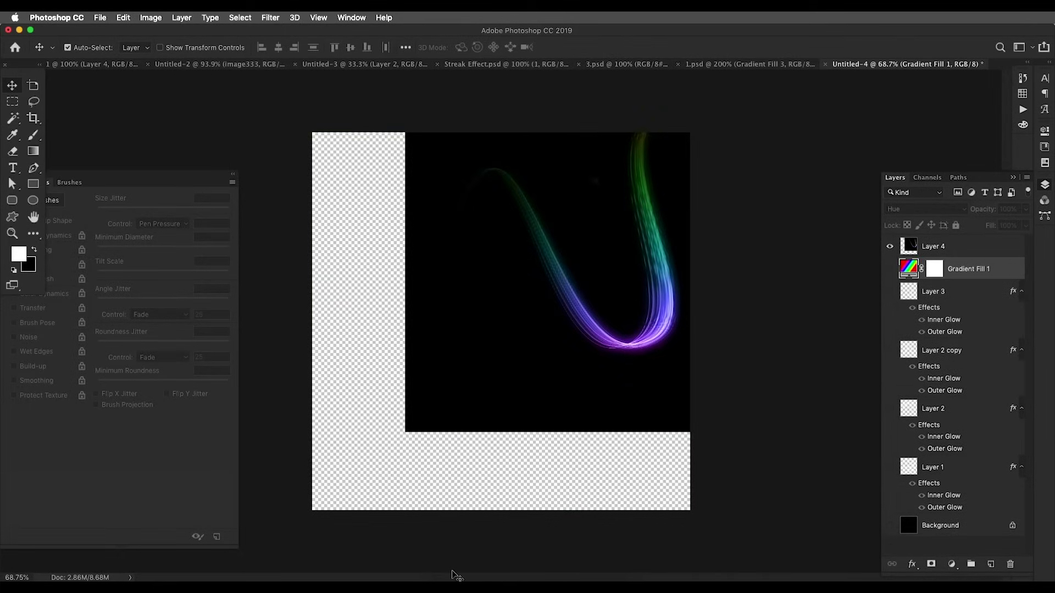
left_click(433, 574)
left_click(592, 401)
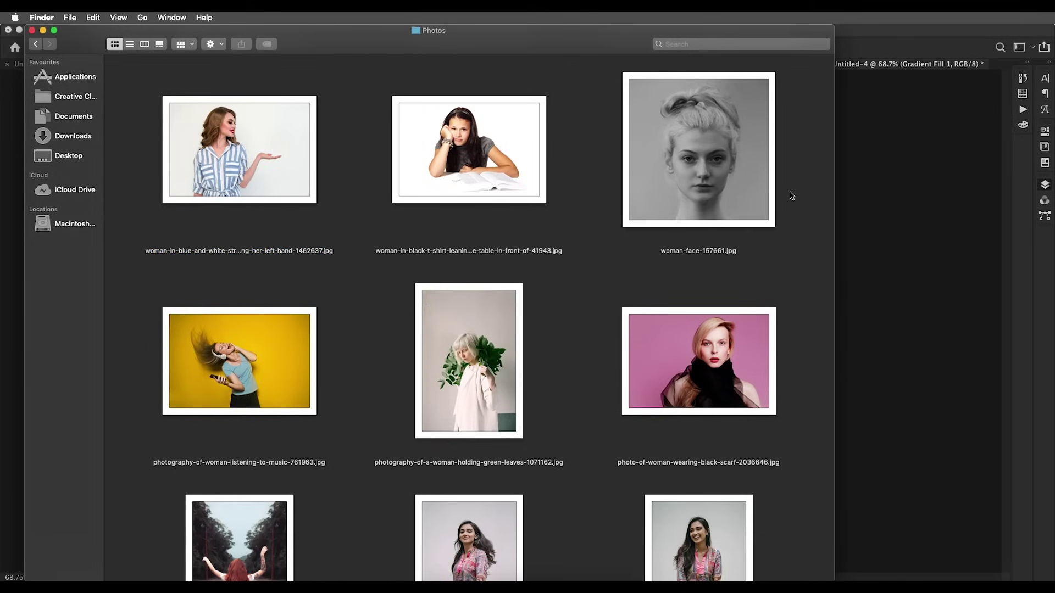
Drag the high-rise city photo from Finder into the document and widen it to the left
scroll(803, 196, "down", 20)
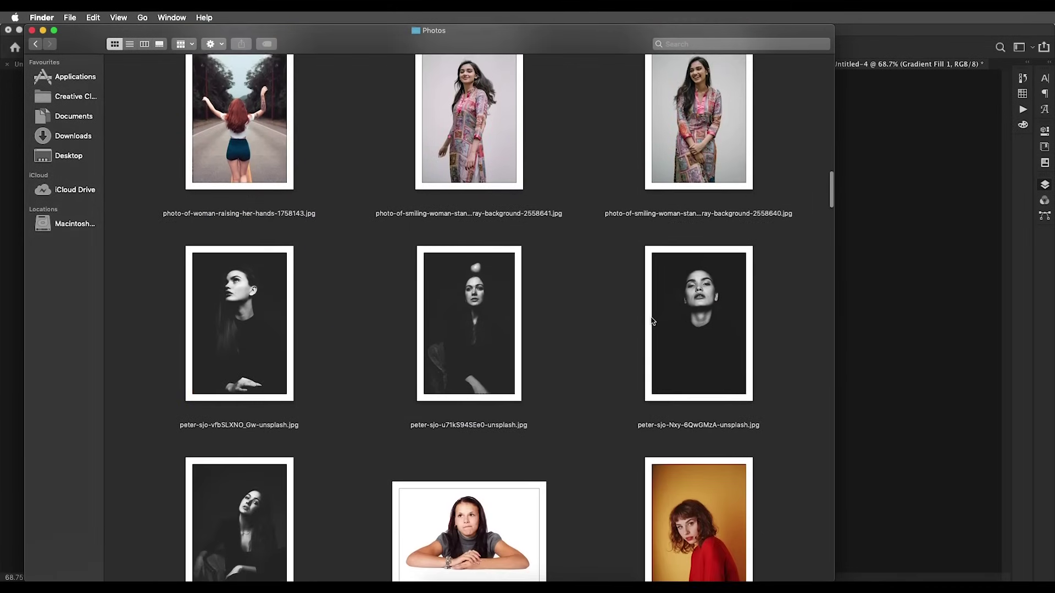
left_click_drag(642, 161, 690, 327)
left_click_drag(375, 324, 314, 330)
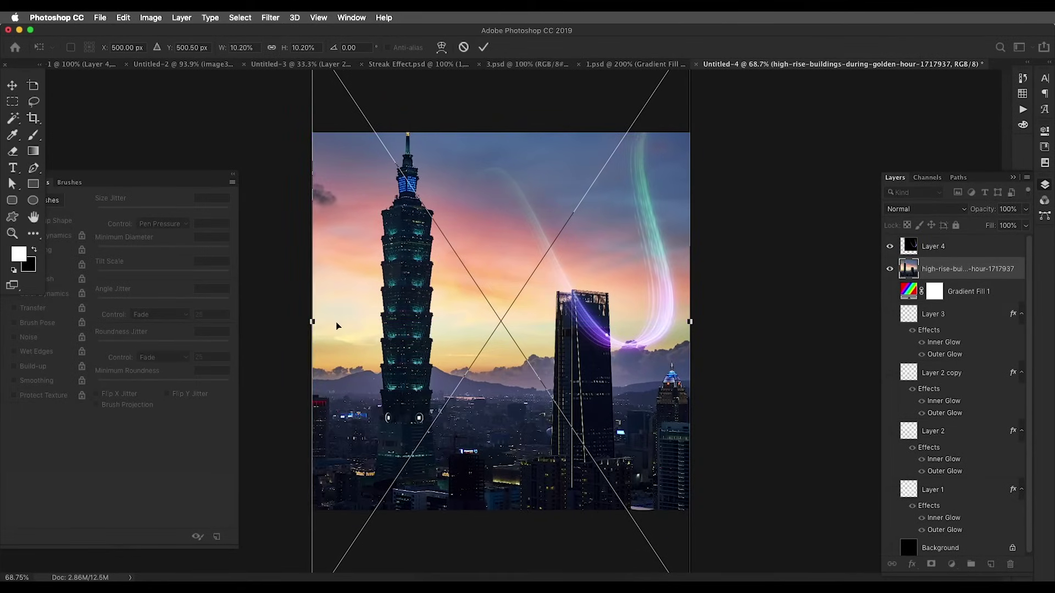
Commit the city photo, then add a Brightness/Contrast adjustment with Use Legacy and Contrast 60
key("Return")
mouse_move(596, 336)
left_mouse_down()
mouse_move(490, 319)
mouse_move(473, 364)
mouse_move(514, 327)
mouse_move(548, 373)
left_mouse_up()
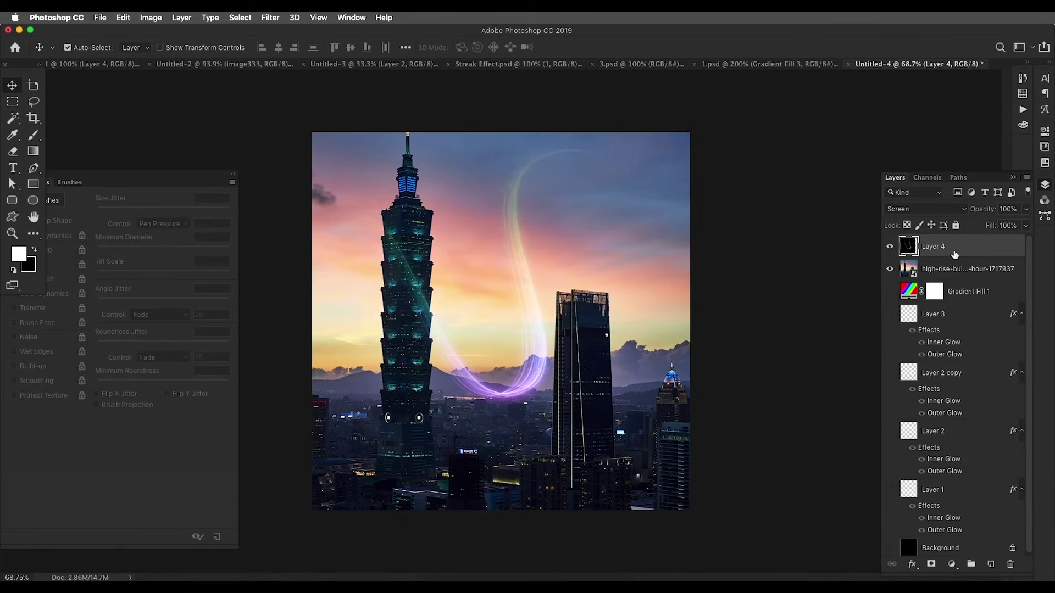
left_click(951, 564)
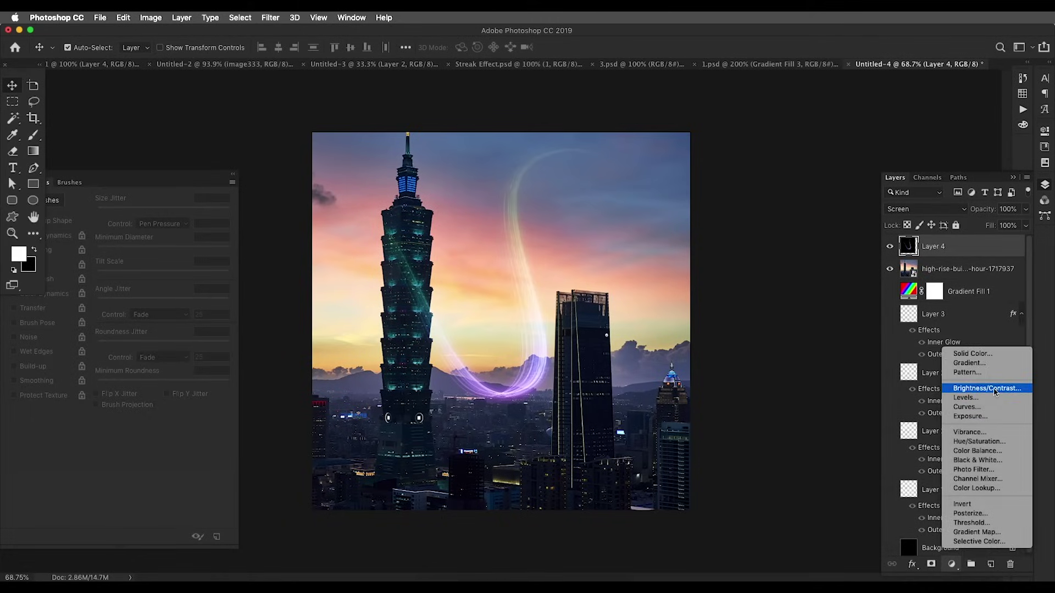
left_click(987, 388)
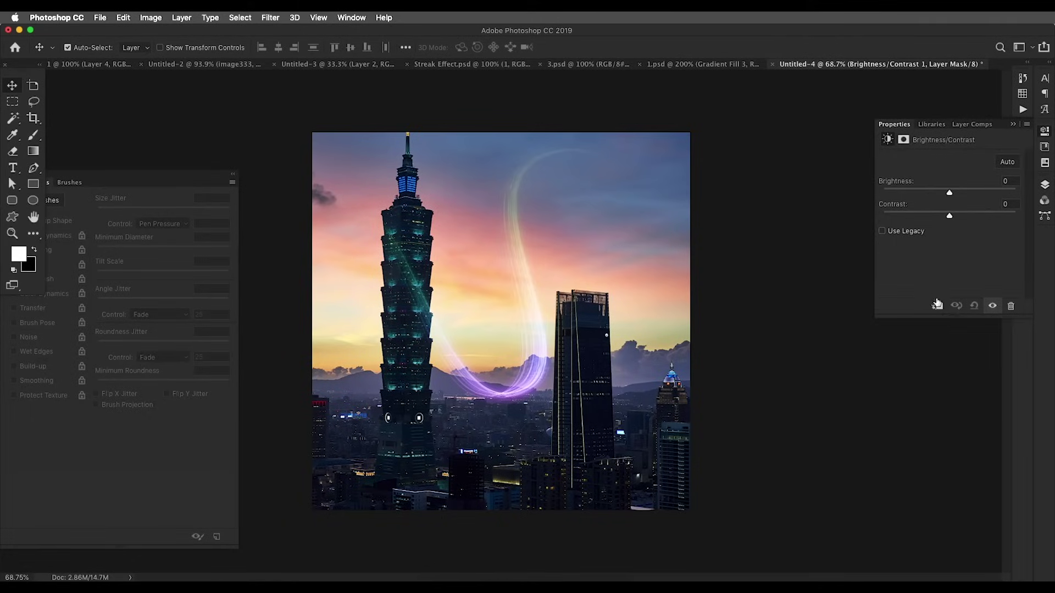
left_click(882, 231)
mouse_move(949, 215)
left_mouse_down()
mouse_move(990, 219)
mouse_move(971, 215)
mouse_move(970, 194)
mouse_move(992, 196)
mouse_move(981, 199)
left_mouse_up()
Nudge the screened streak right and up around the right-hand tower
left_click_drag(522, 327, 591, 360)
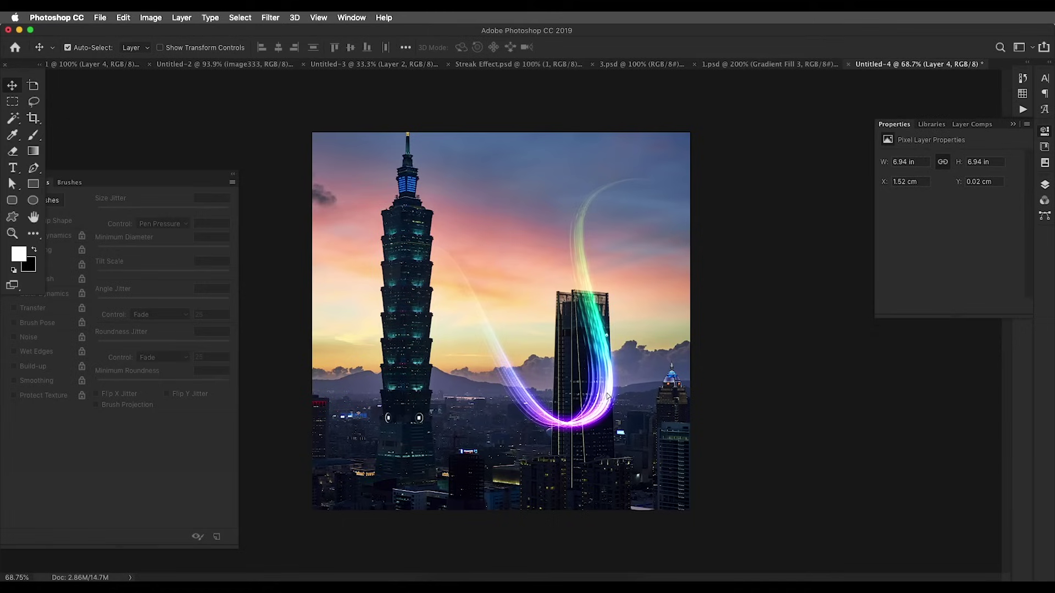
left_click_drag(608, 396, 608, 386)
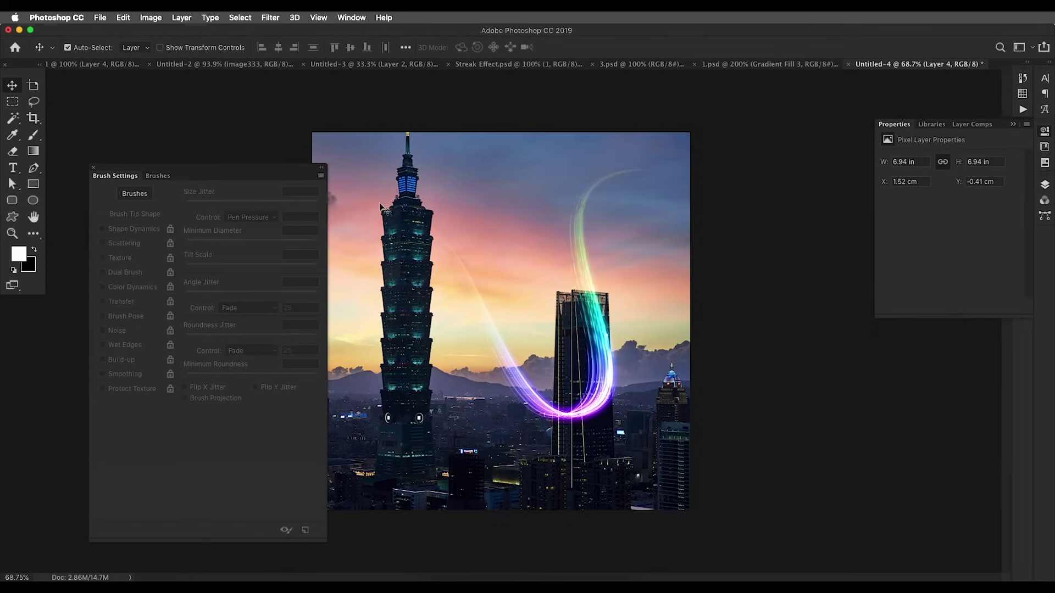
key("F7")
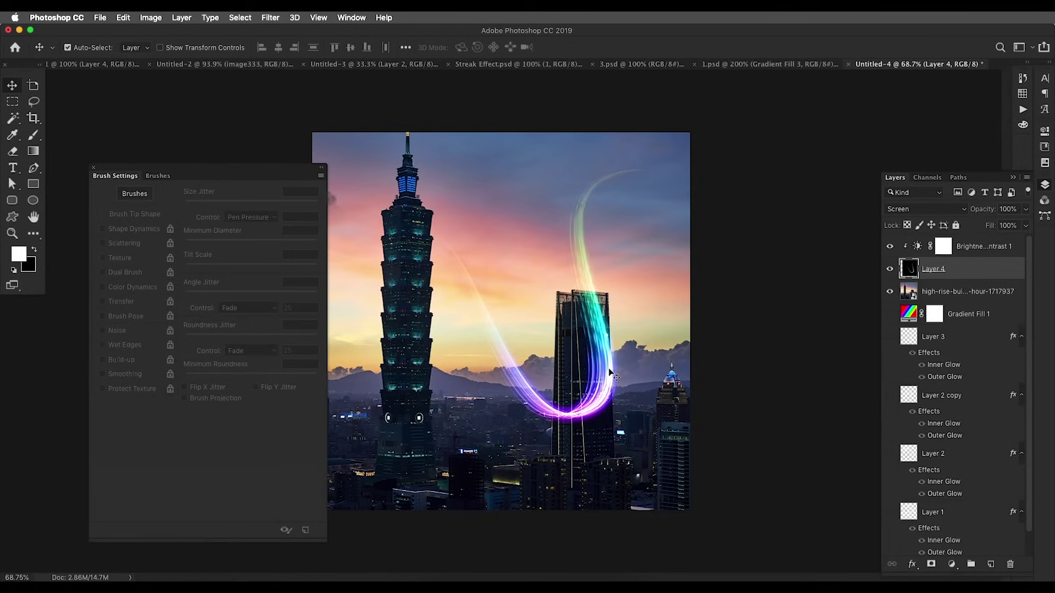
left_click_drag(622, 360, 618, 350)
key("F7")
left_click(104, 167)
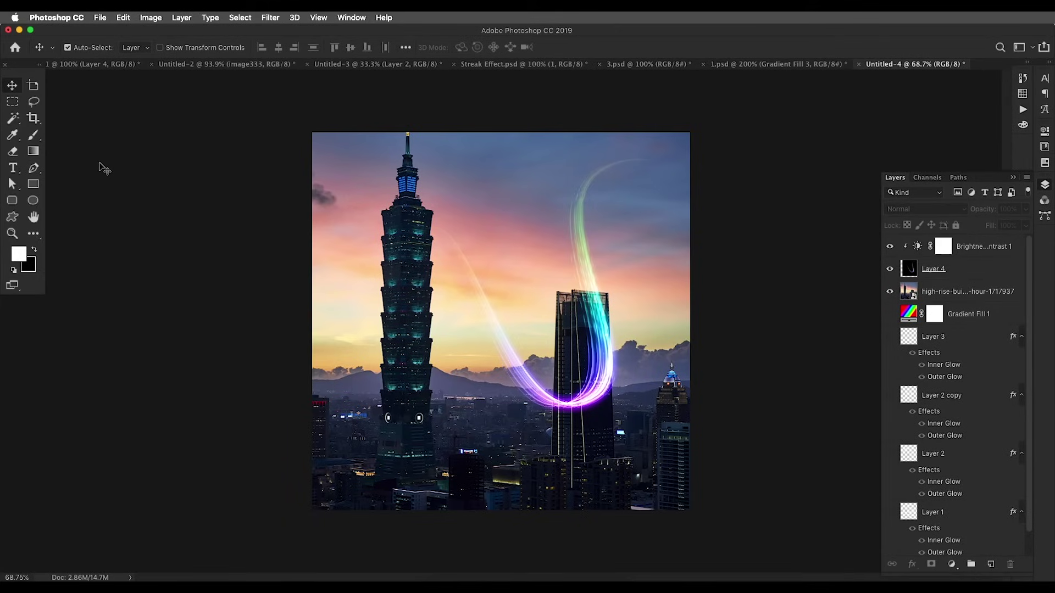
Switch from Untitled-2 to the Untitled-3 document and delete its Layer 2
left_click(279, 64)
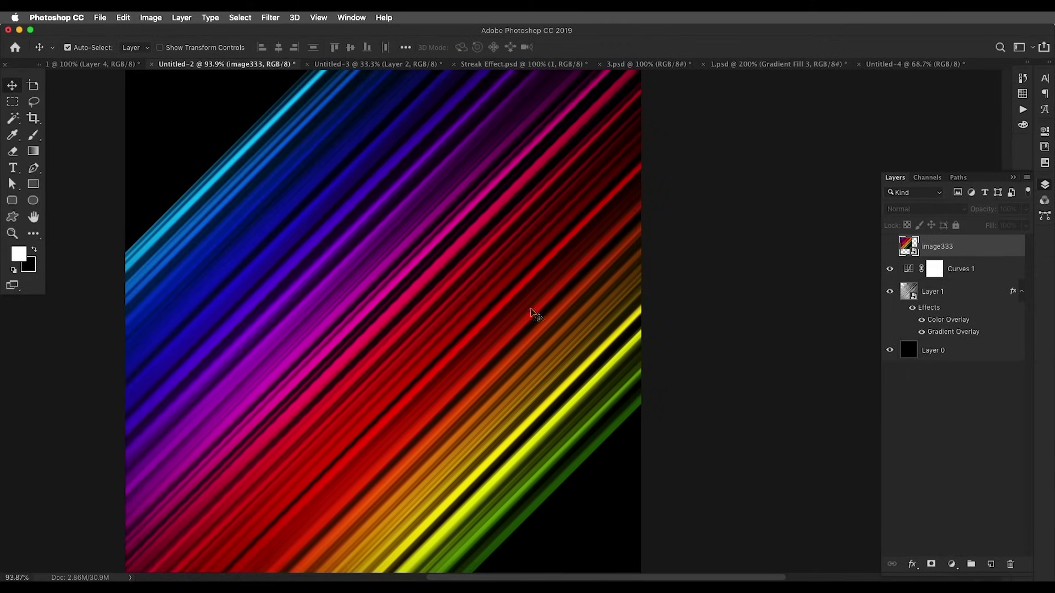
scroll(621, 352, "down", 3)
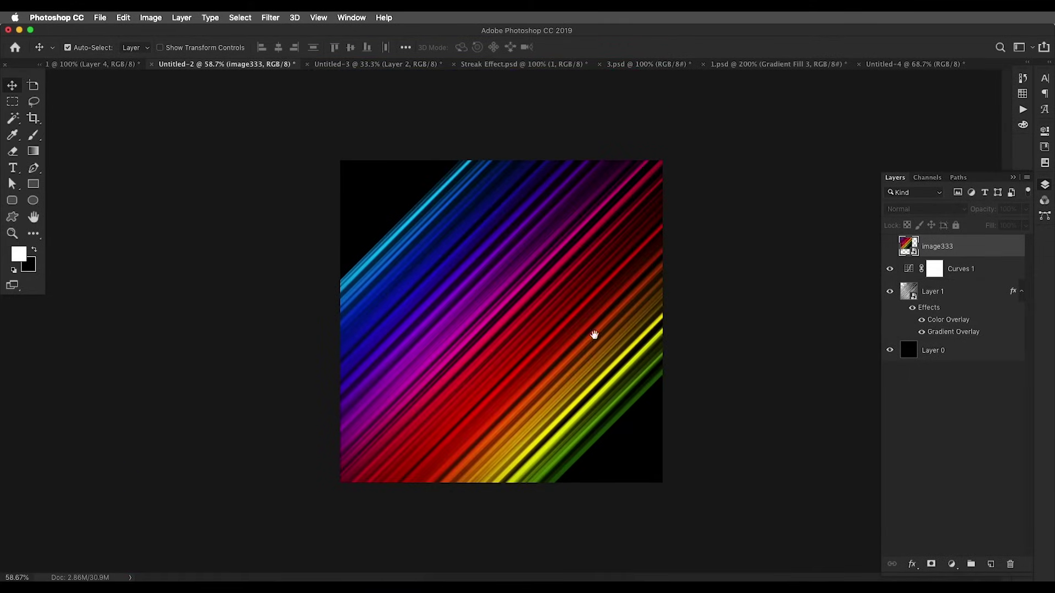
left_click(415, 65)
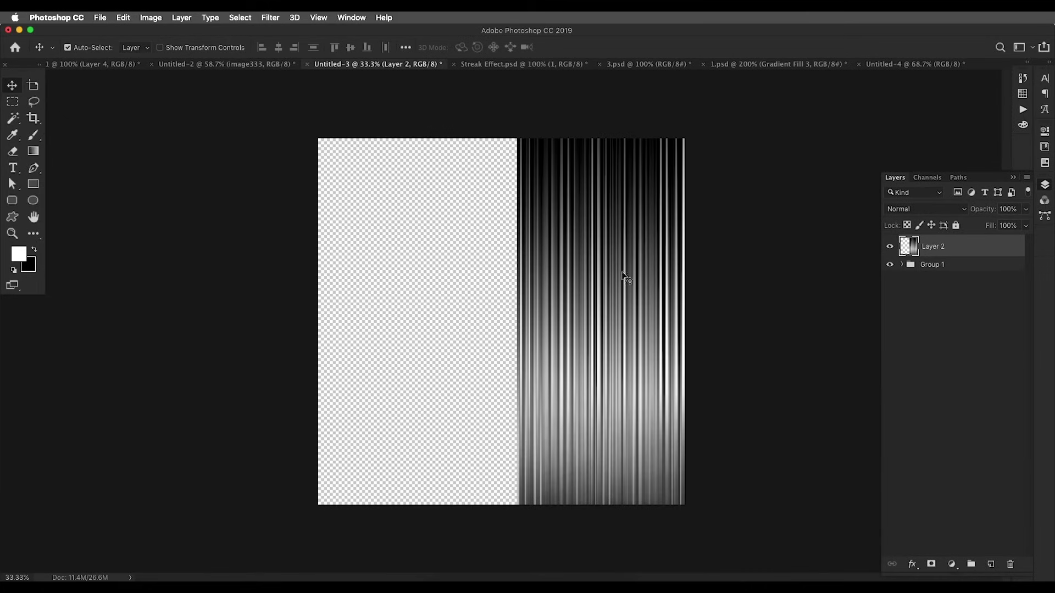
left_click_drag(642, 290, 617, 313)
key("Delete")
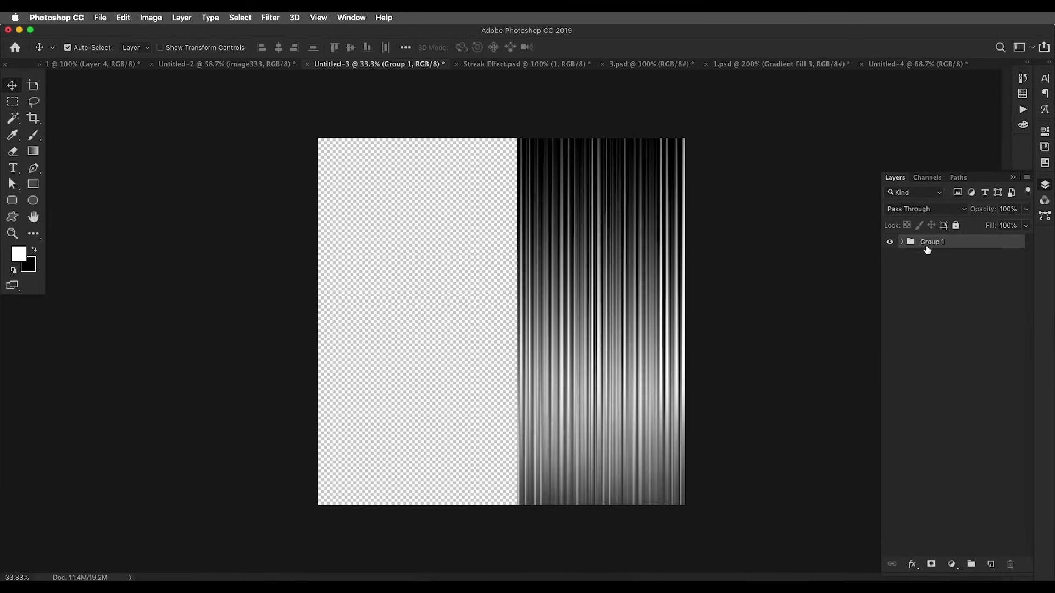
key("Delete")
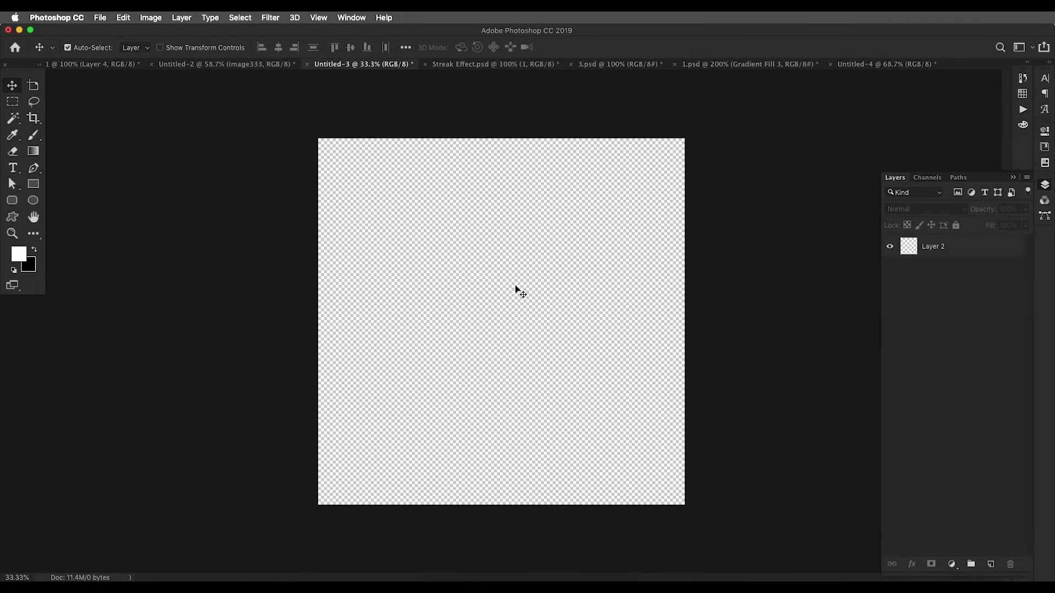
Fill the empty Layer 2 with a black-to-white gradient drawn from bottom to top
left_click(970, 250)
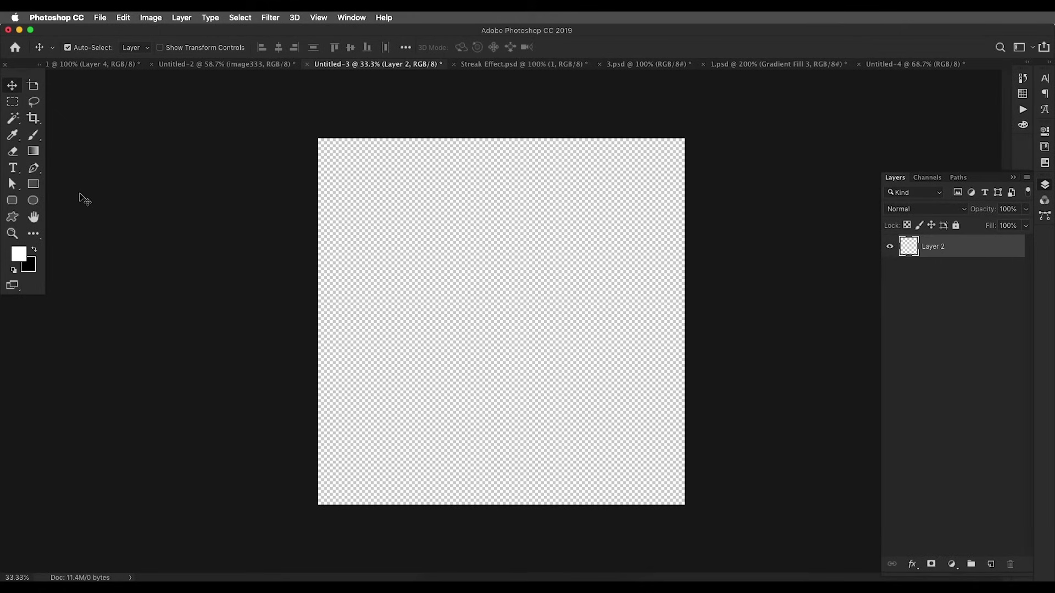
left_click(34, 151)
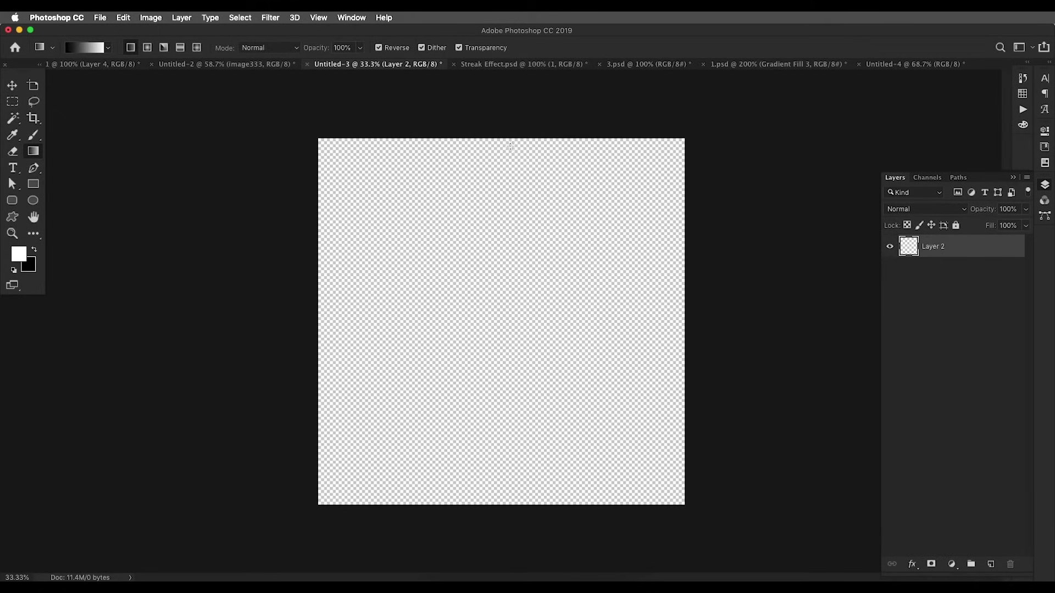
left_click_drag(503, 475, 510, 250)
left_click_drag(504, 136, 504, 135)
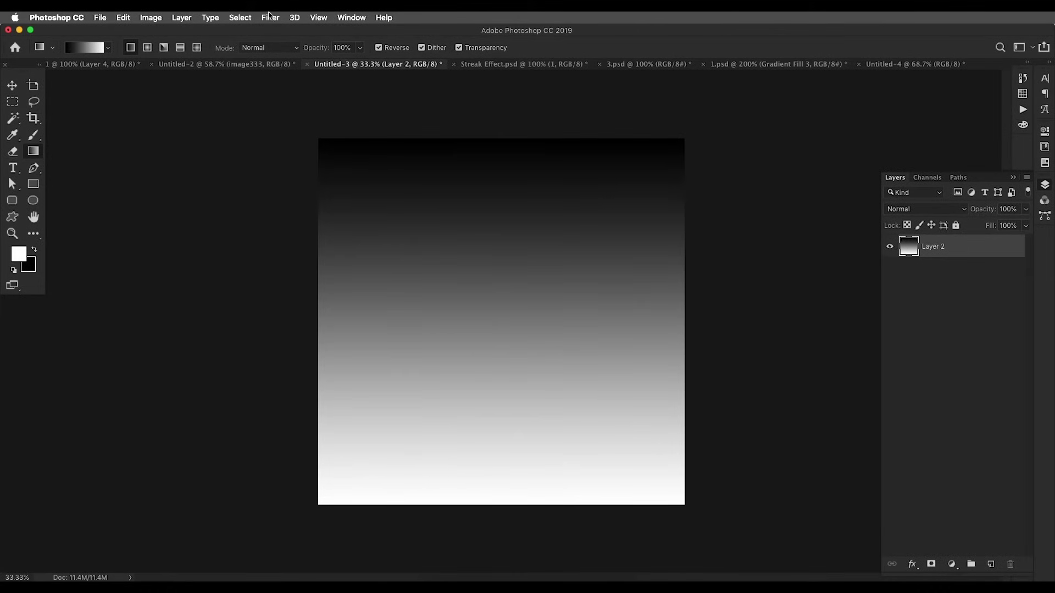
Apply a Sine Wave distortion with 165 generators, a longer wavelength and maximum amplitude 110
left_click(269, 17)
mouse_move(330, 169)
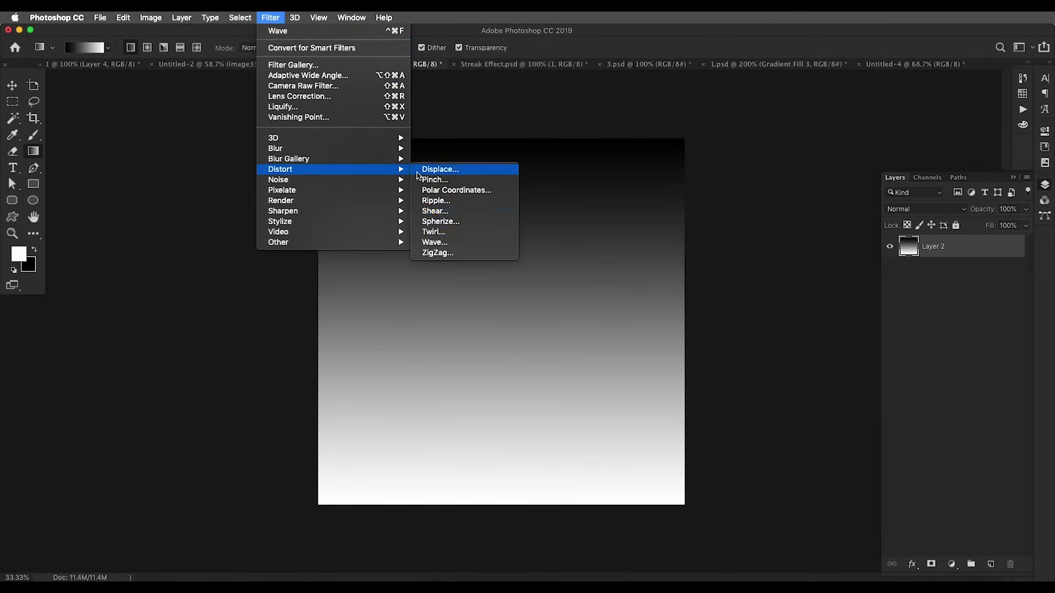
left_click(434, 242)
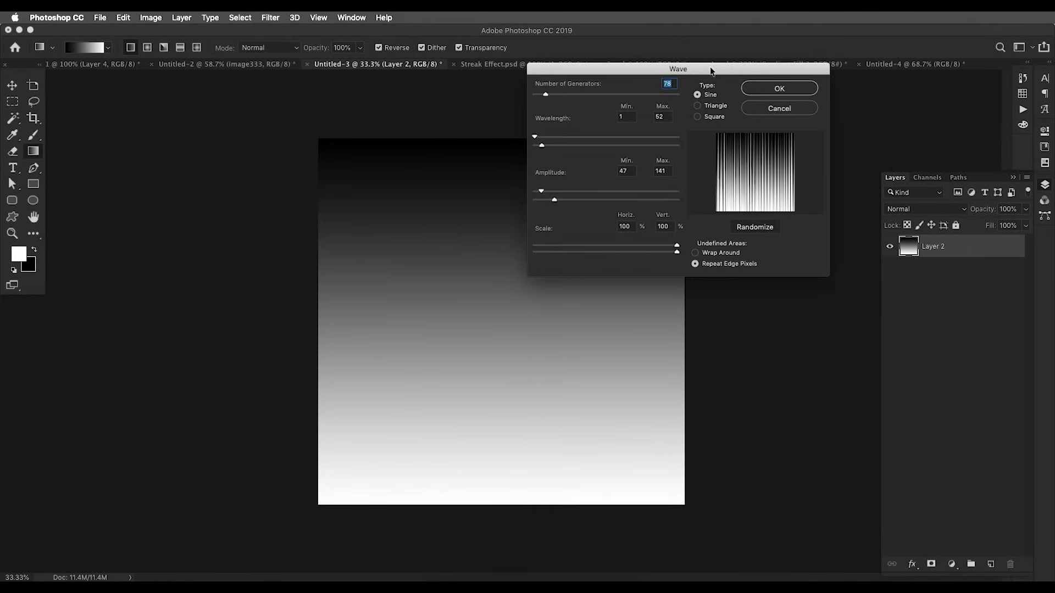
left_click_drag(711, 70, 835, 79)
mouse_move(716, 79)
left_mouse_down()
mouse_move(772, 76)
mouse_move(718, 104)
mouse_move(726, 106)
left_mouse_up()
left_click_drag(720, 144, 723, 156)
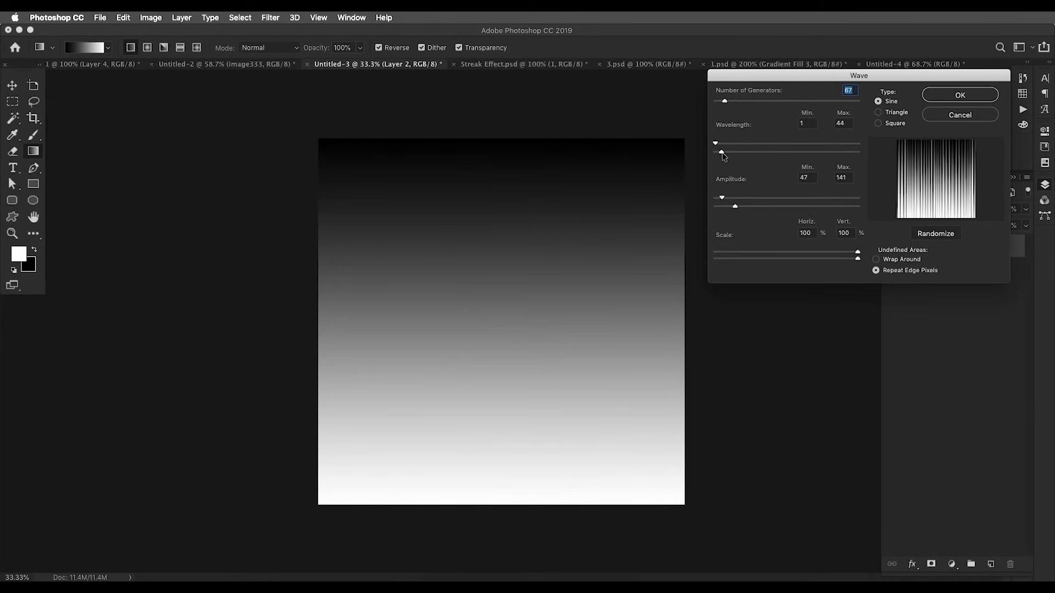
left_click_drag(725, 201, 722, 202)
left_click_drag(736, 210, 731, 207)
left_click_drag(725, 101, 738, 104)
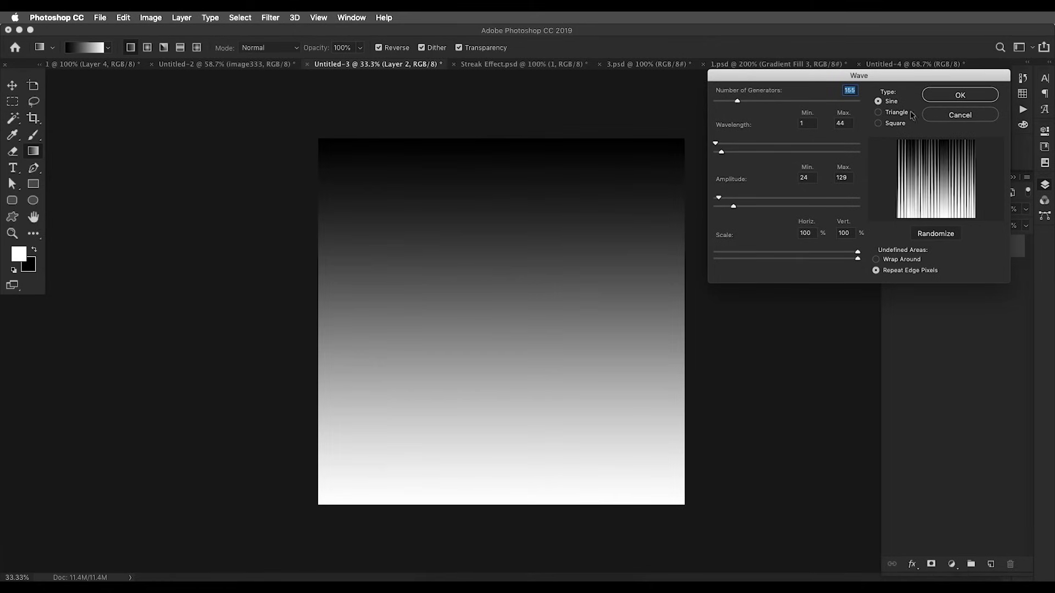
left_click(930, 99)
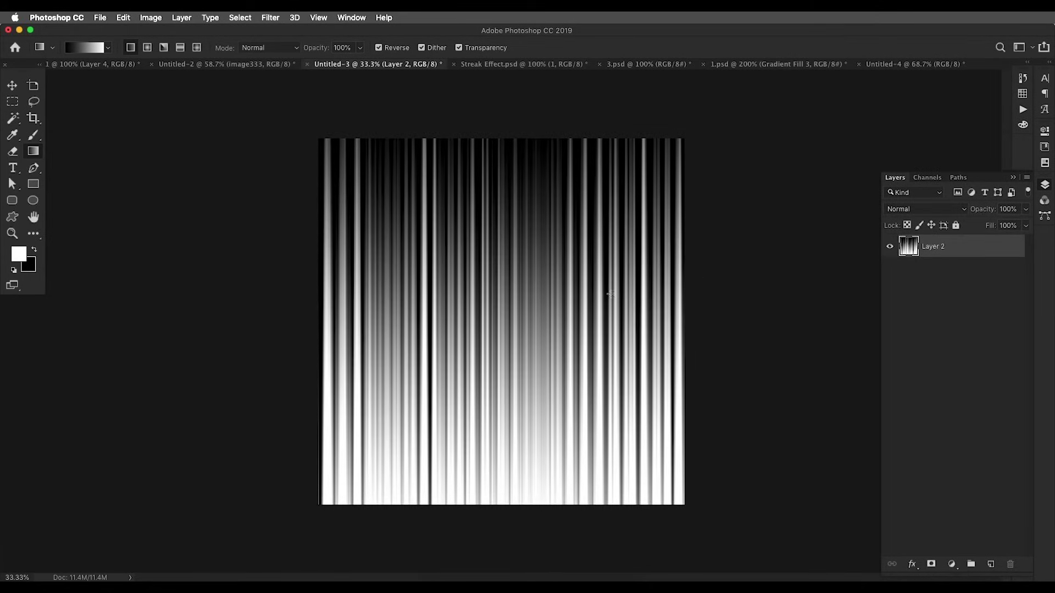
Convert Layer 2 to a smart object, squeeze it into the canvas's right half, and duplicate it
right_click(981, 257)
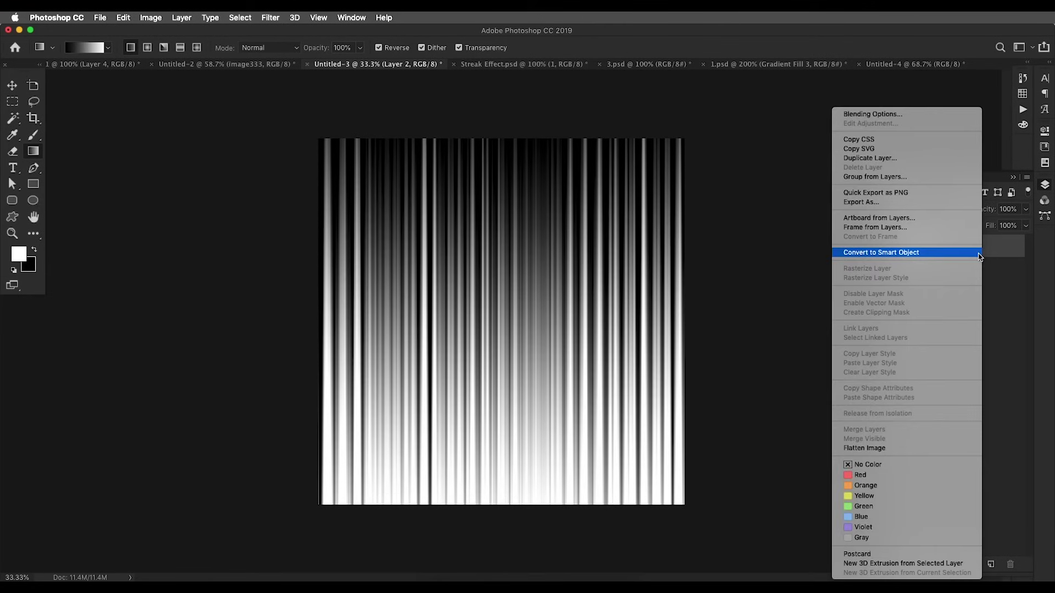
left_click(909, 250)
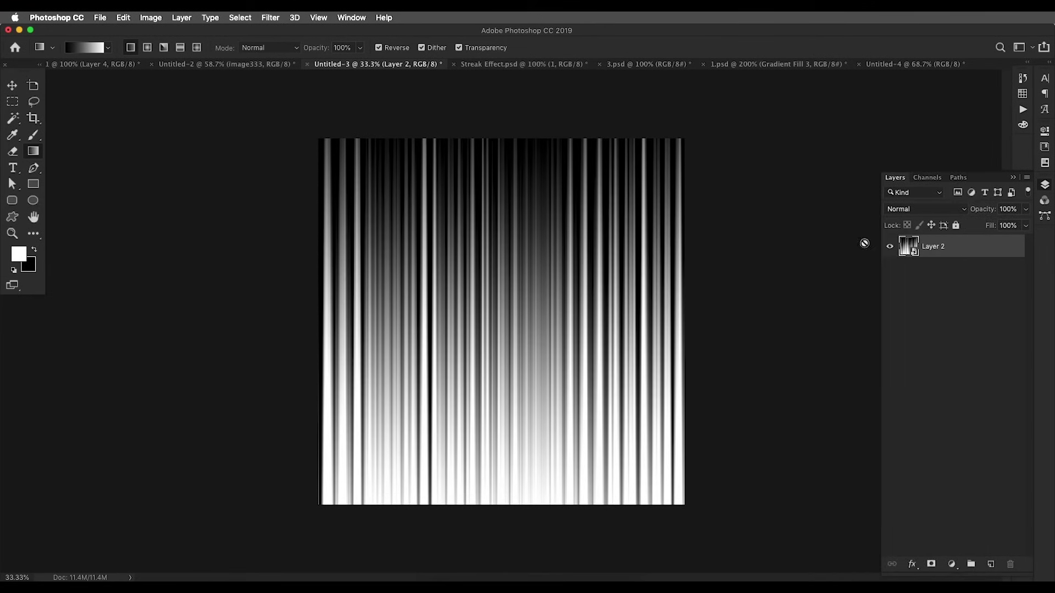
key("super+t")
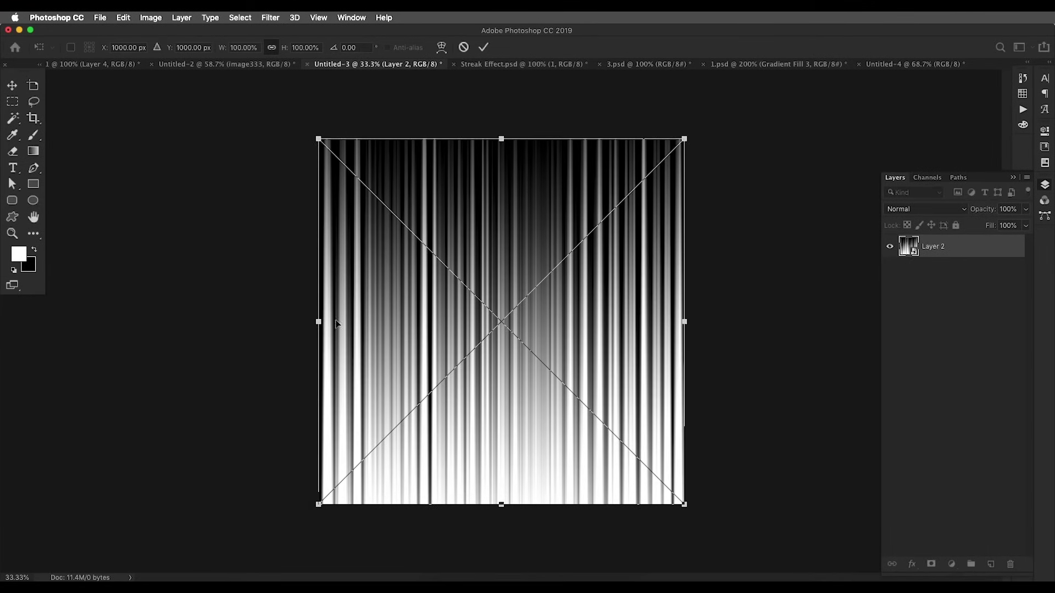
left_click_drag(319, 323, 530, 322)
key("Return")
key("g")
left_click_drag(957, 262, 990, 564)
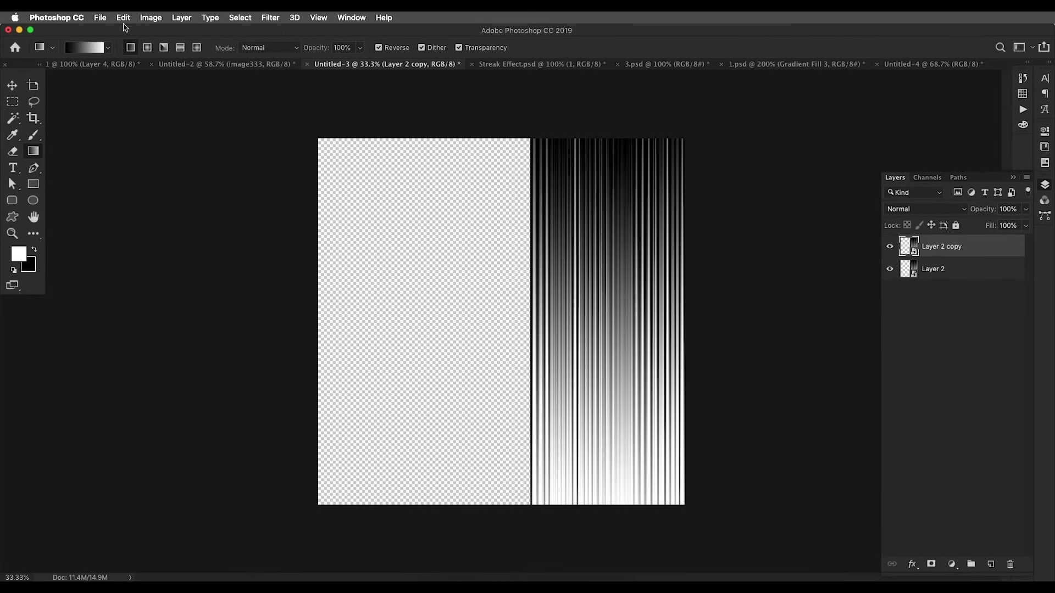
Rotate Layer 2 copy 180° and toggle its visibility to compare it with the original
left_click(123, 17)
mouse_move(207, 272)
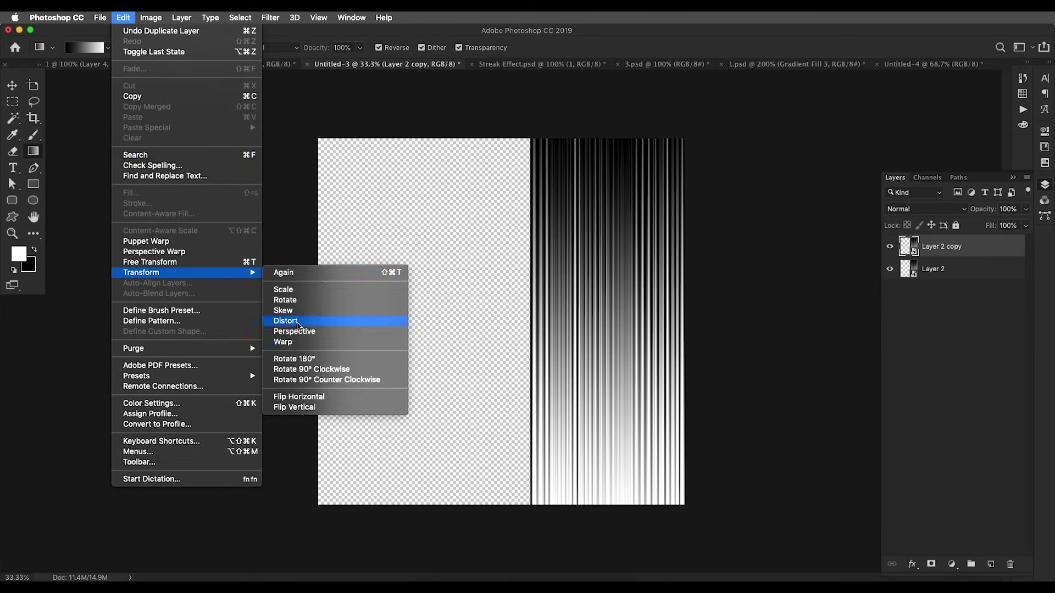
left_click(306, 363)
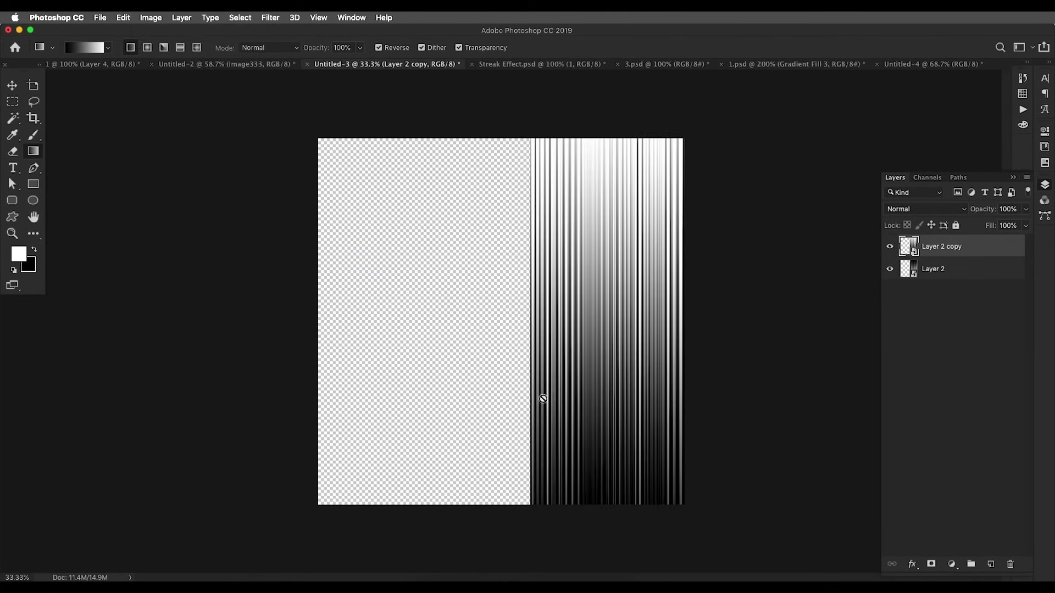
left_click(890, 247)
left_click(889, 247)
left_click(889, 247)
left_click(890, 246)
left_click(890, 246)
left_click(889, 246)
Add a white mask to Layer 2 copy, fading its top and partly restoring the middle streaks
left_click(930, 563)
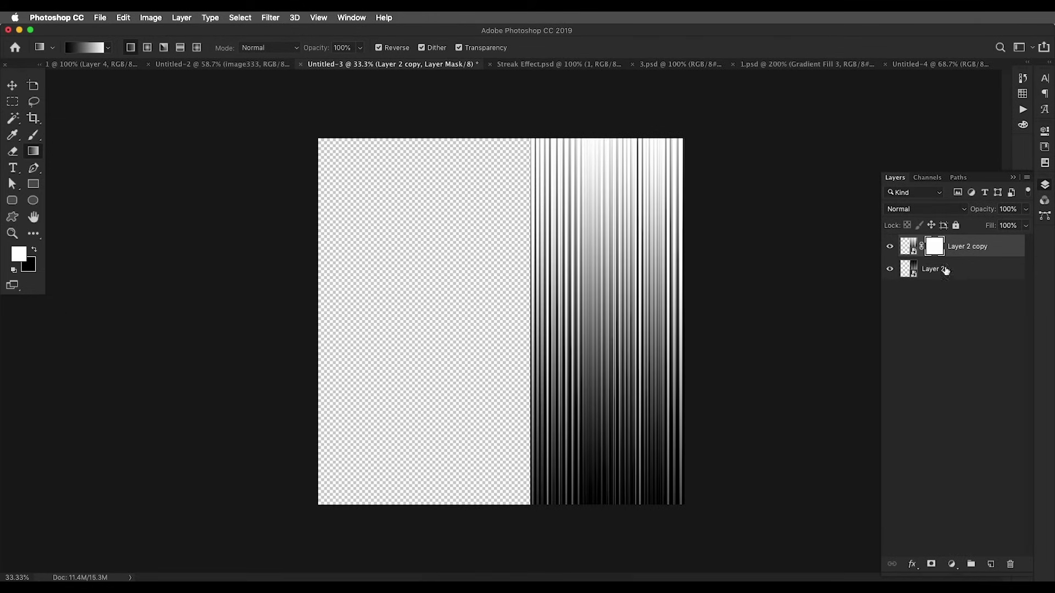
key("b")
right_click(201, 287)
left_click(150, 155)
left_click(98, 47)
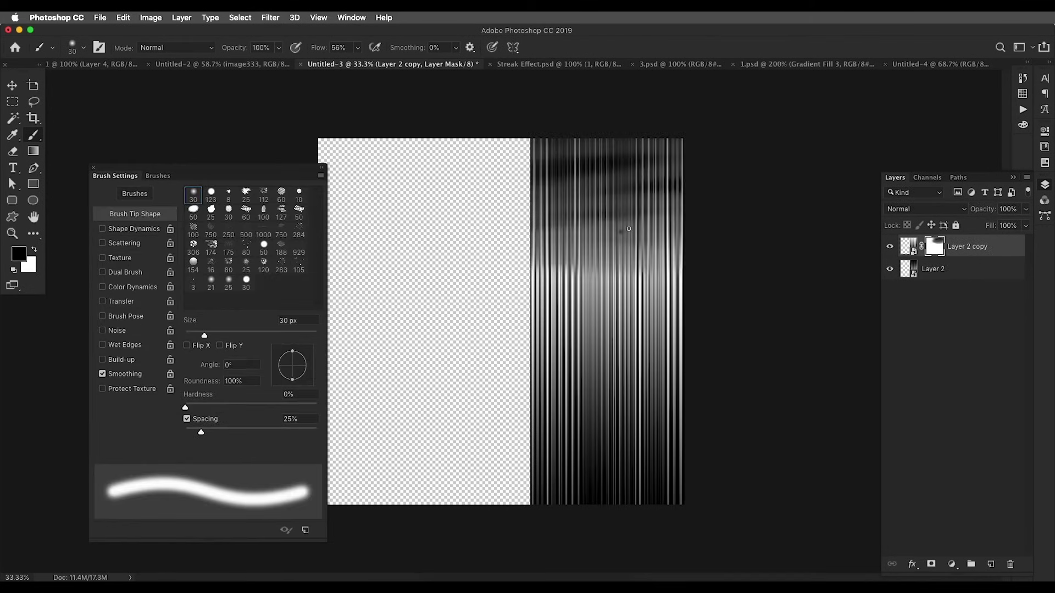
key("bracketright")
key("bracketright")
key("bracketright")
key("bracketright")
key("bracketright")
key("bracketright")
key("bracketright")
key("bracketright")
key("bracketright")
key("bracketright")
key("bracketright")
key("bracketright")
key("bracketright")
key("bracketright")
key("bracketright")
key("bracketright")
key("bracketright")
mouse_move(640, 189)
left_mouse_down()
mouse_move(600, 177)
mouse_move(683, 222)
mouse_move(662, 320)
mouse_move(664, 183)
left_mouse_up()
key("e")
key("bracketright")
key("bracketright")
key("bracketright")
key("bracketright")
key("bracketright")
key("bracketright")
key("bracketright")
key("bracketright")
key("bracketright")
key("bracketright")
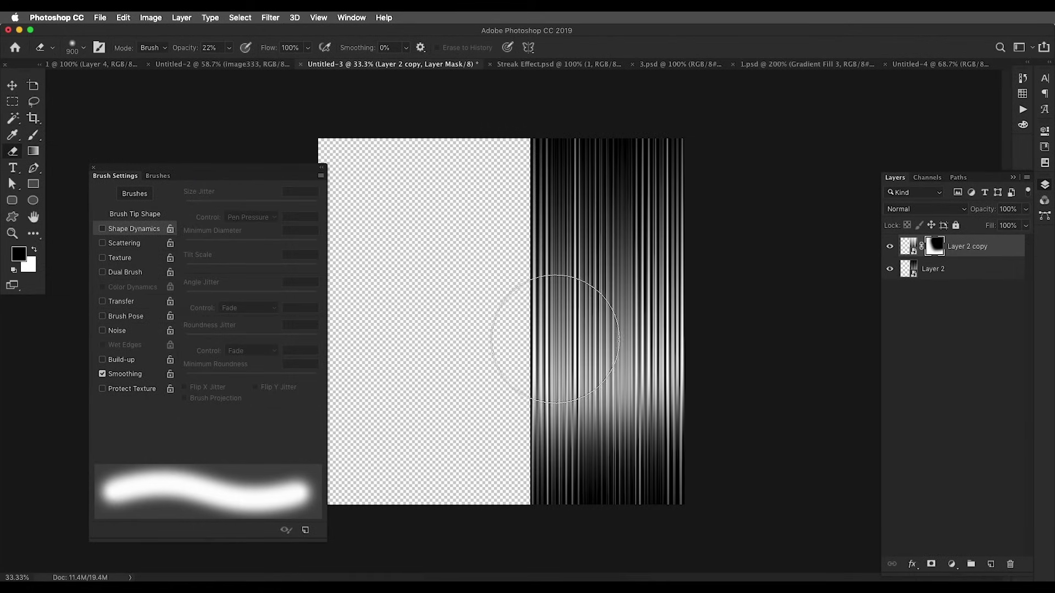
key("bracketleft")
left_click_drag(546, 348, 692, 282)
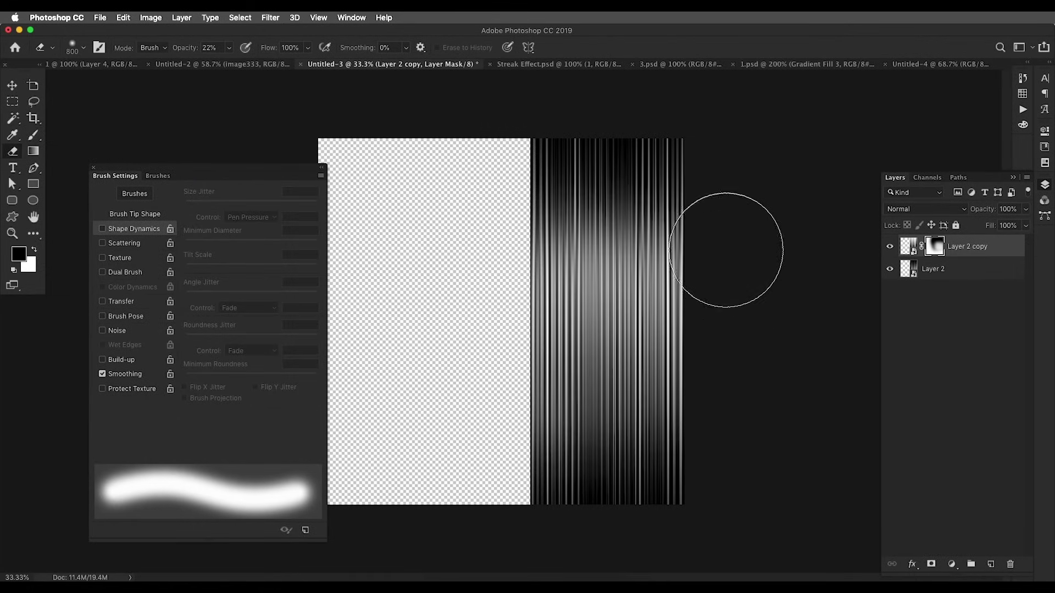
left_click(93, 167)
Set Layer 2 copy to Linear Light blending at about 52% opacity
key("v")
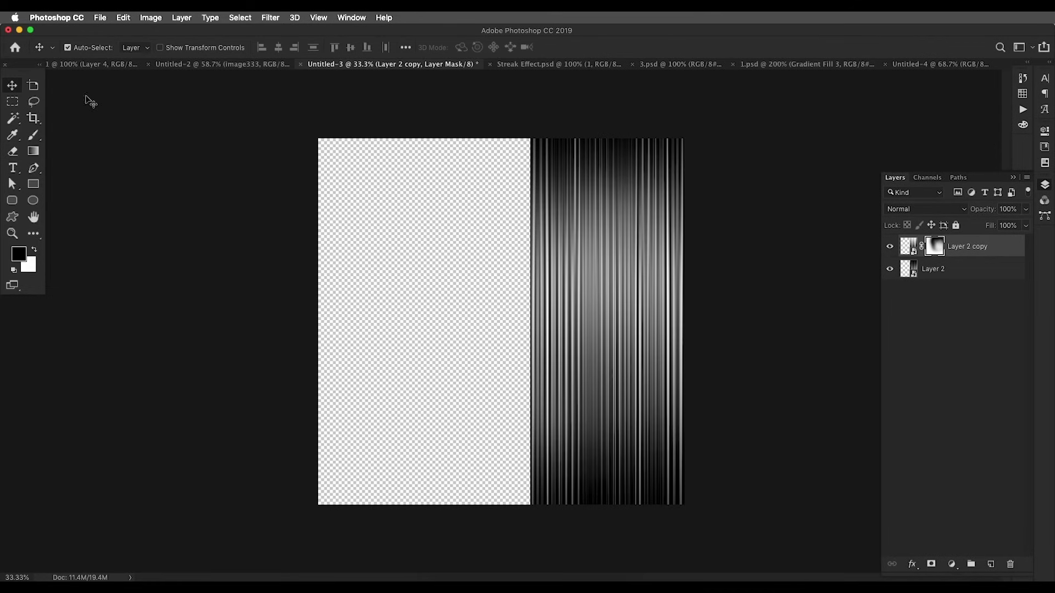
left_click(929, 208)
left_click(914, 378)
key("7")
key("x")
left_click_drag(1025, 213, 997, 228)
left_click(978, 295)
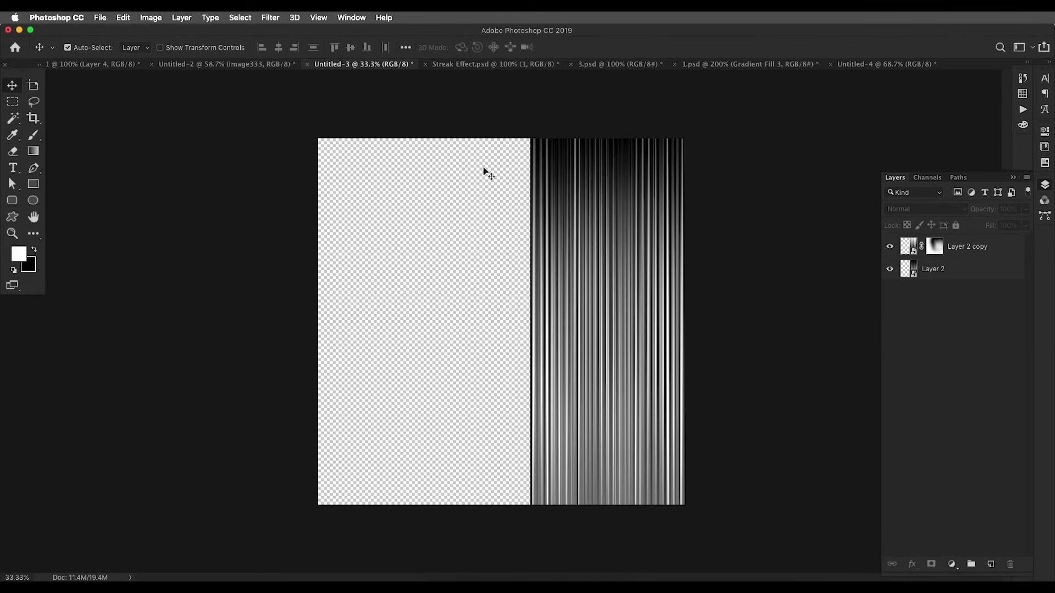
Group both streak layers into Group 1 and stamp them into a merged smart-object Layer 3
left_click(973, 275)
left_click(989, 247, "super")
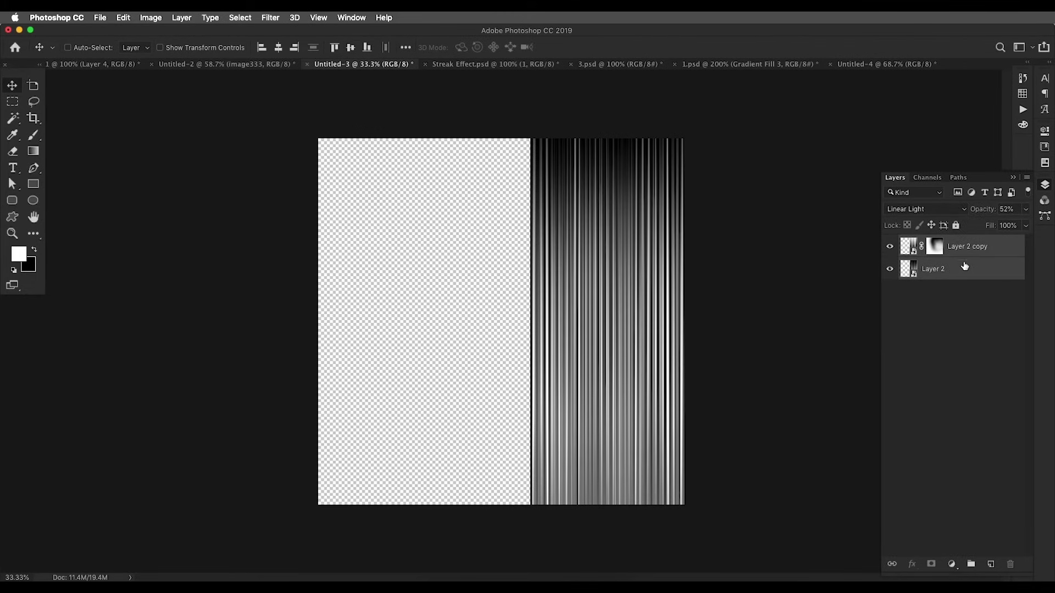
key("super+g")
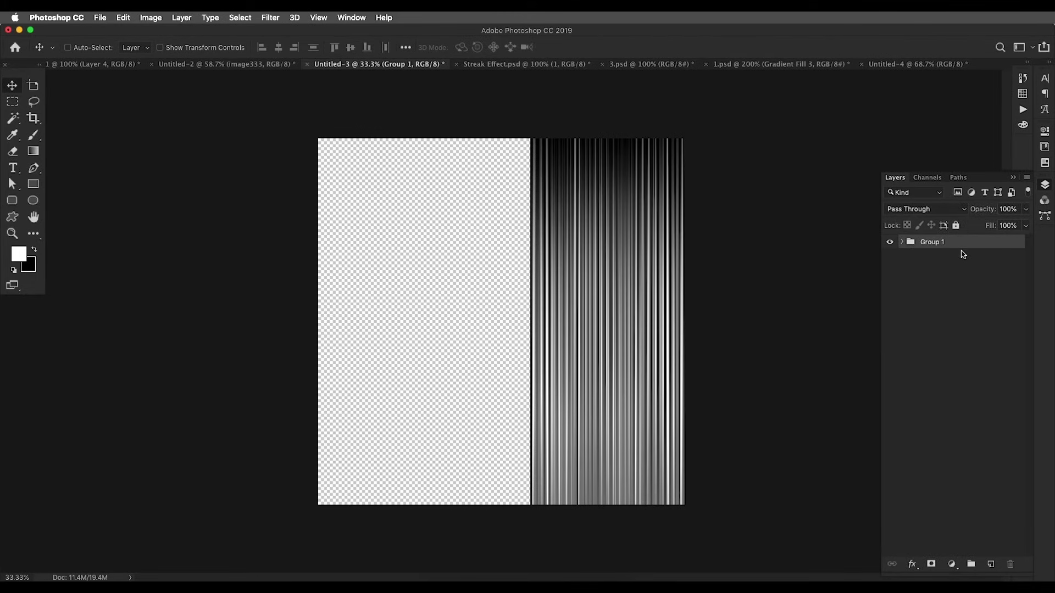
key("super+alt+shift+e")
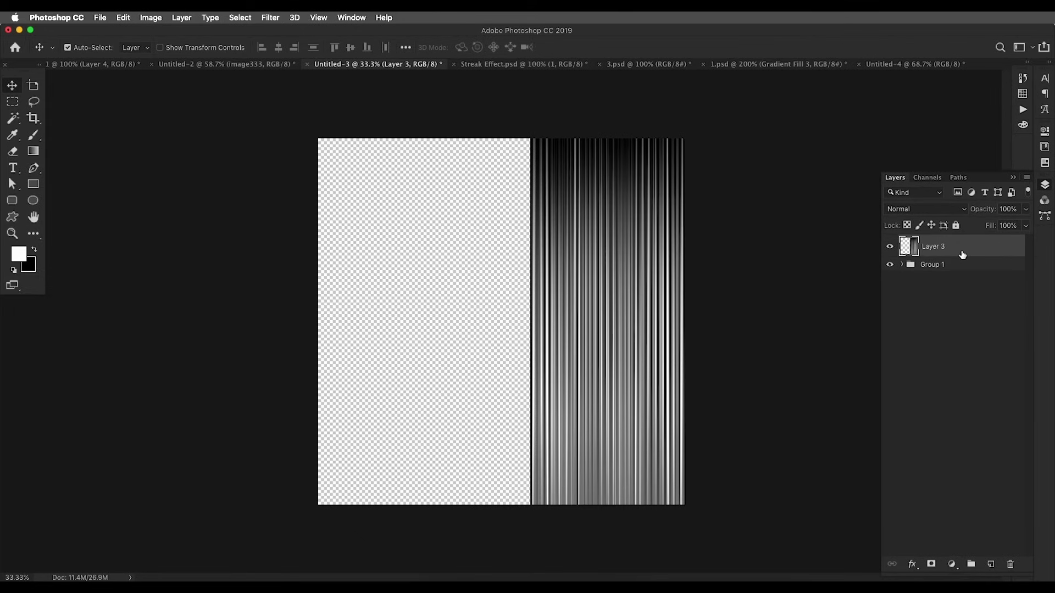
right_click(956, 246)
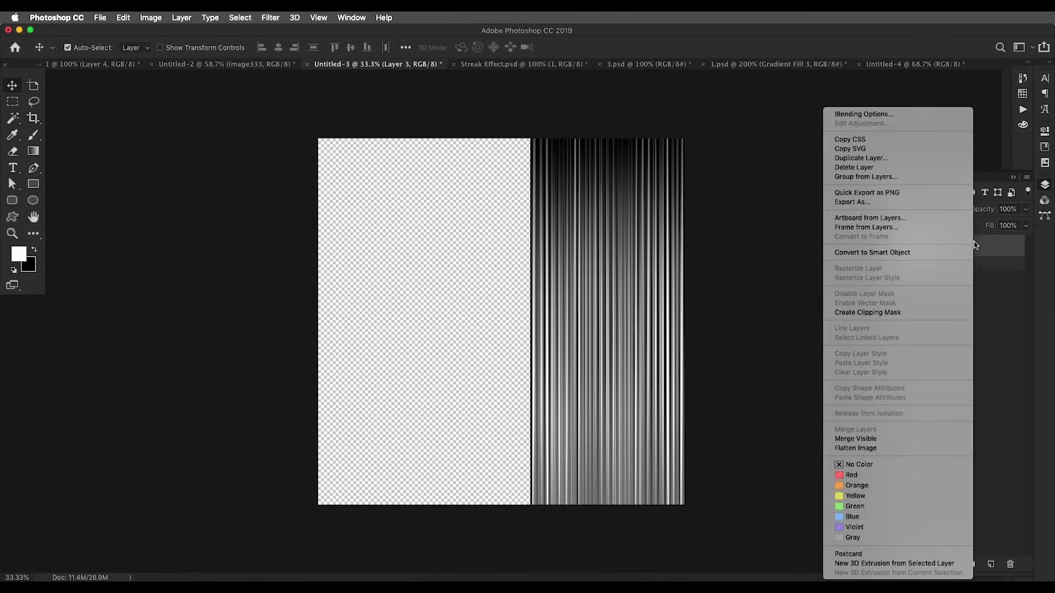
left_click(947, 254)
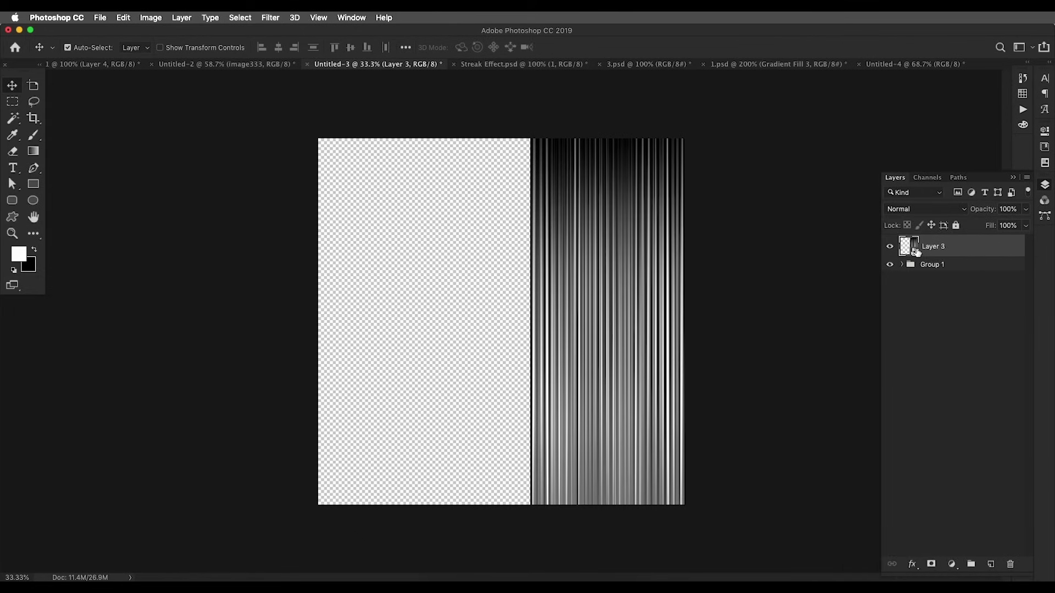
Create a new 1000×1000 px document, Untitled-5, and drag the streak layer into it
left_click(246, 65)
left_click(100, 18)
left_click(109, 31)
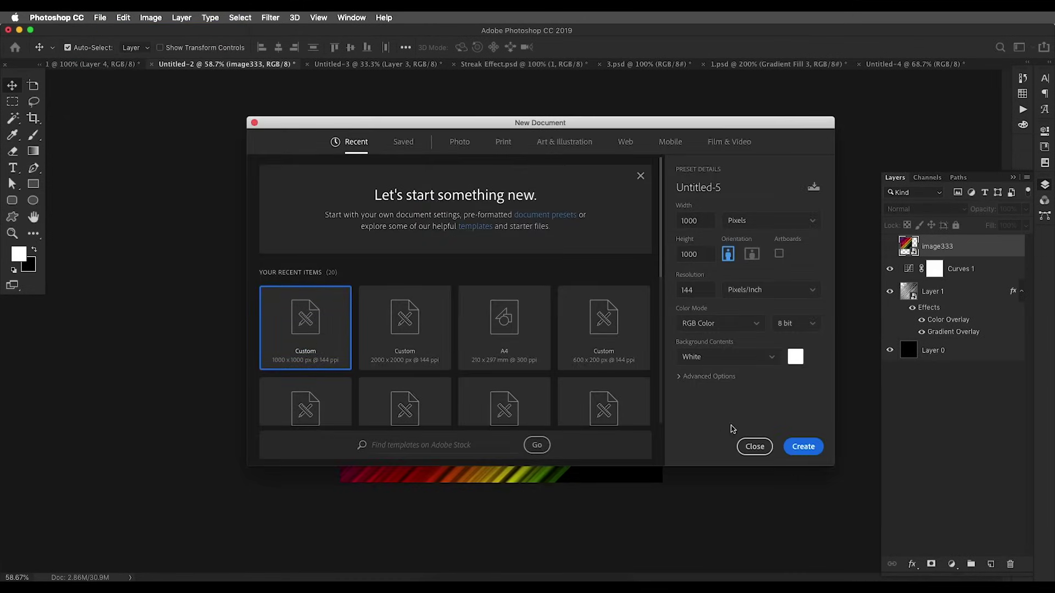
left_click(803, 446)
left_click(451, 64)
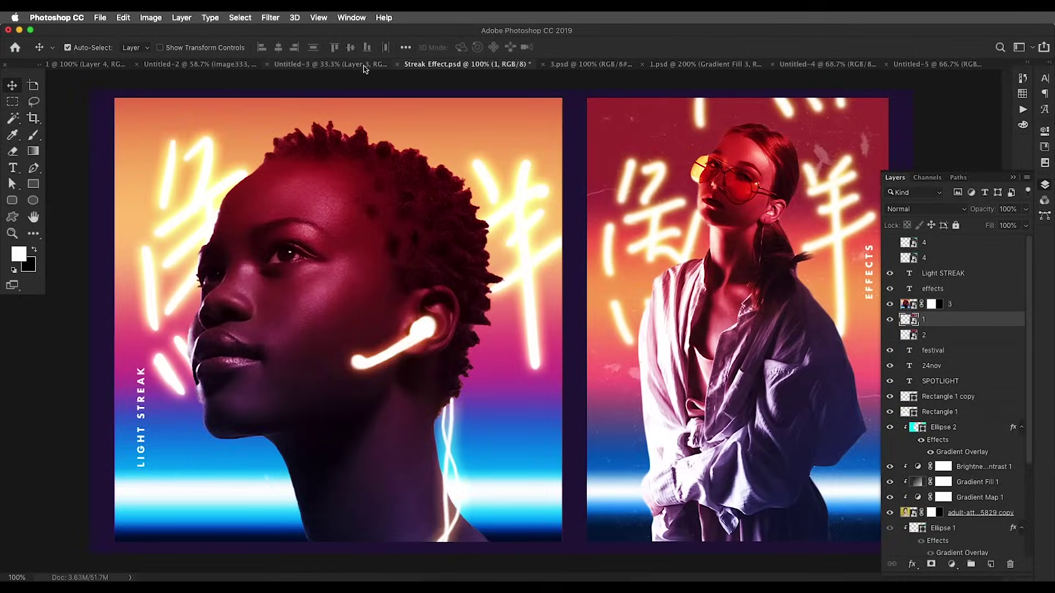
left_click(383, 66)
mouse_move(584, 209)
left_mouse_down()
mouse_move(934, 135)
mouse_move(950, 67)
left_mouse_up()
Centre the streak layer in Untitled-5 and rotate it 45° into diagonal streaks
mouse_move(635, 211)
left_mouse_down()
mouse_move(641, 255)
mouse_move(504, 302)
mouse_move(542, 282)
left_mouse_up()
key("super+t")
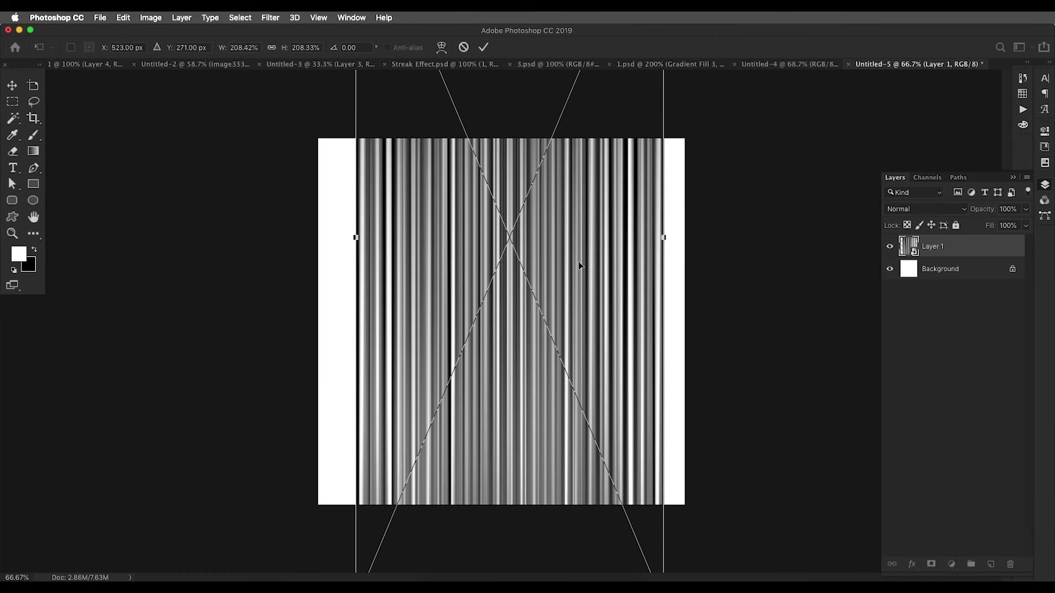
mouse_move(694, 159)
left_mouse_down()
mouse_move(781, 274)
mouse_move(784, 320)
left_mouse_up()
left_click_drag(659, 276, 641, 344)
key("Return")
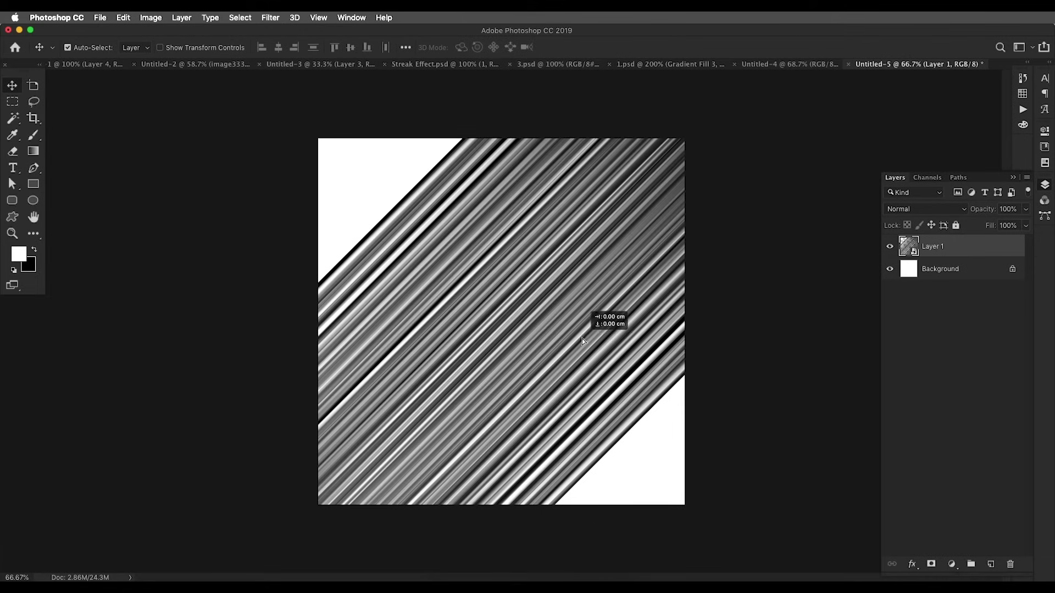
Fill the Background layer with black, then reselect the streak layer
left_click(951, 275)
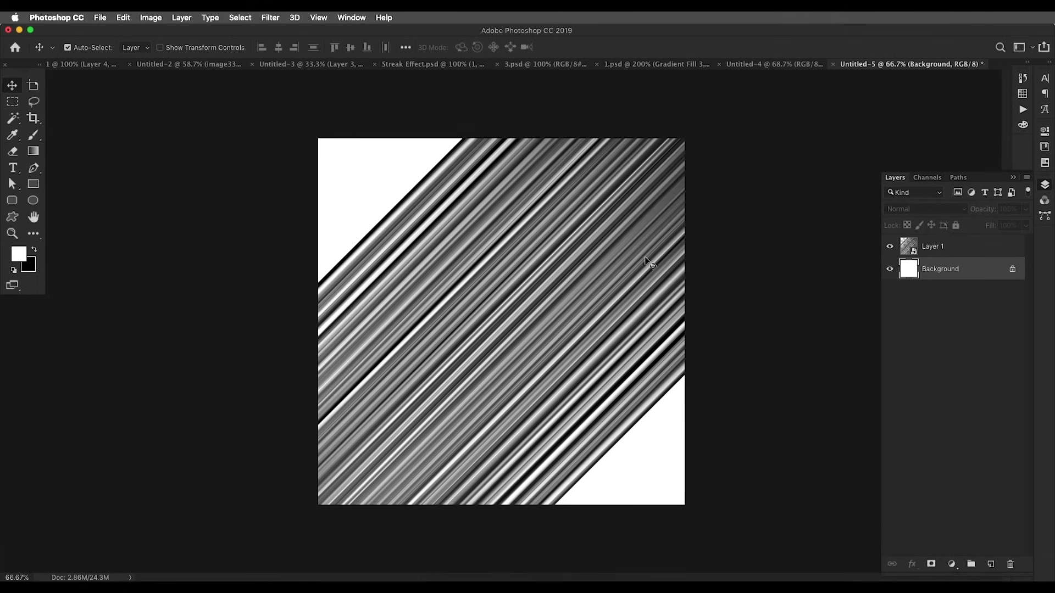
key("super+BackSpace")
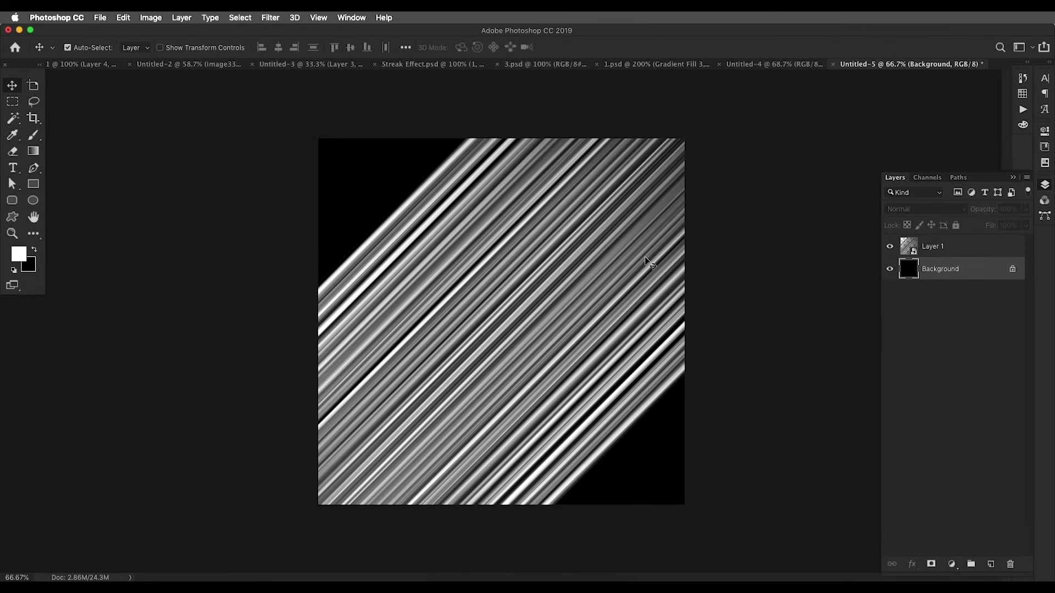
left_click_drag(520, 324, 520, 324)
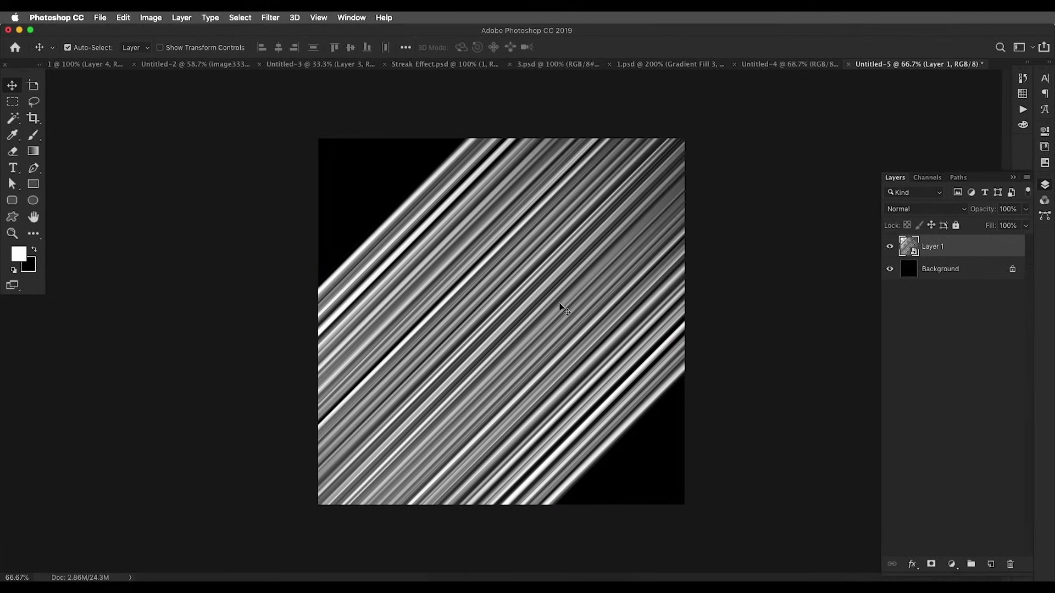
left_click(319, 64)
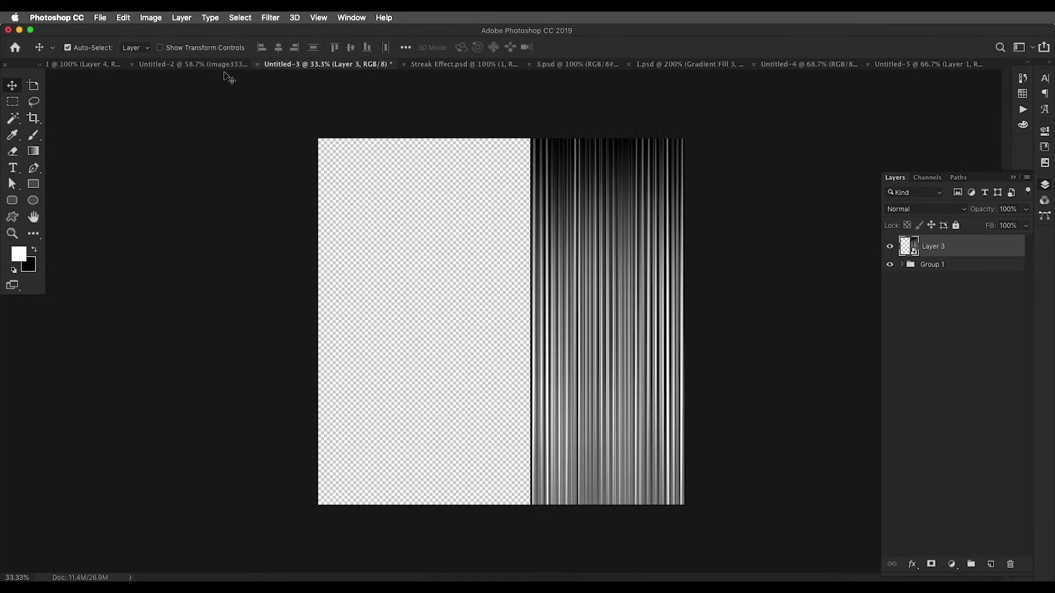
left_click(211, 64)
left_click(960, 297)
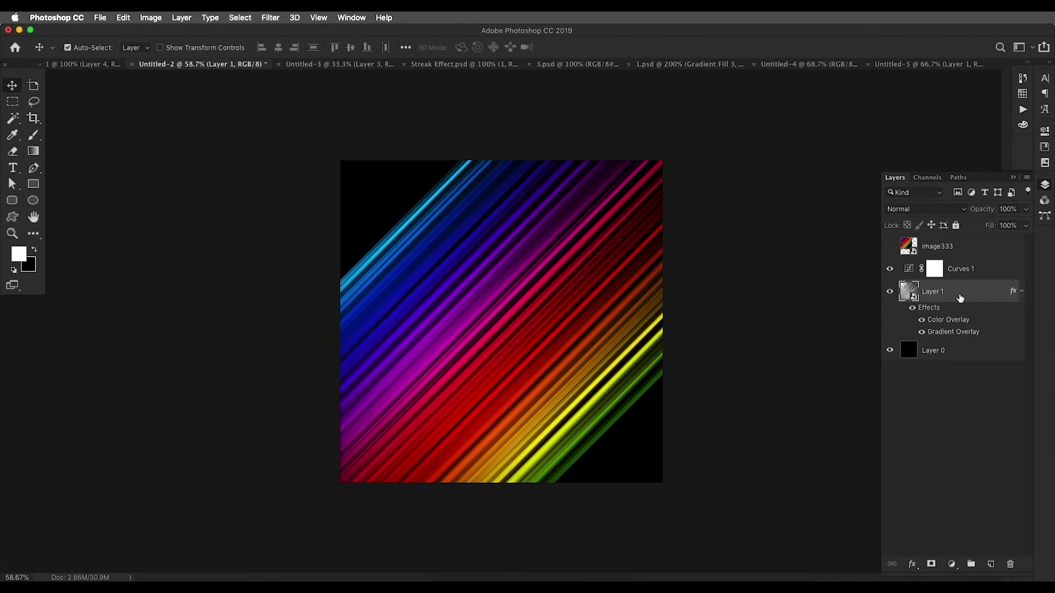
double_click(1006, 299)
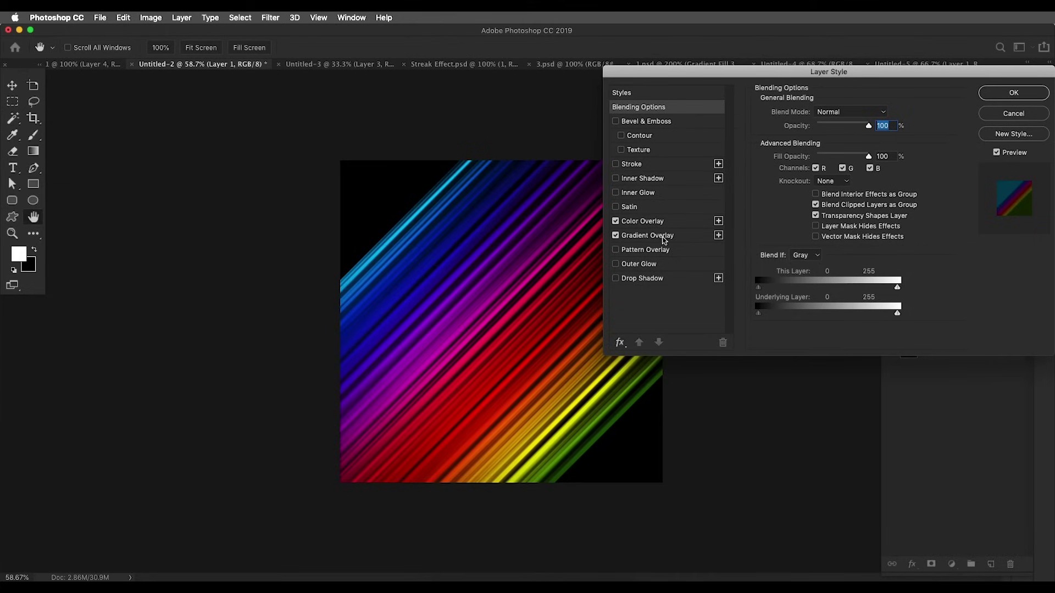
left_click(666, 241)
left_click(828, 143)
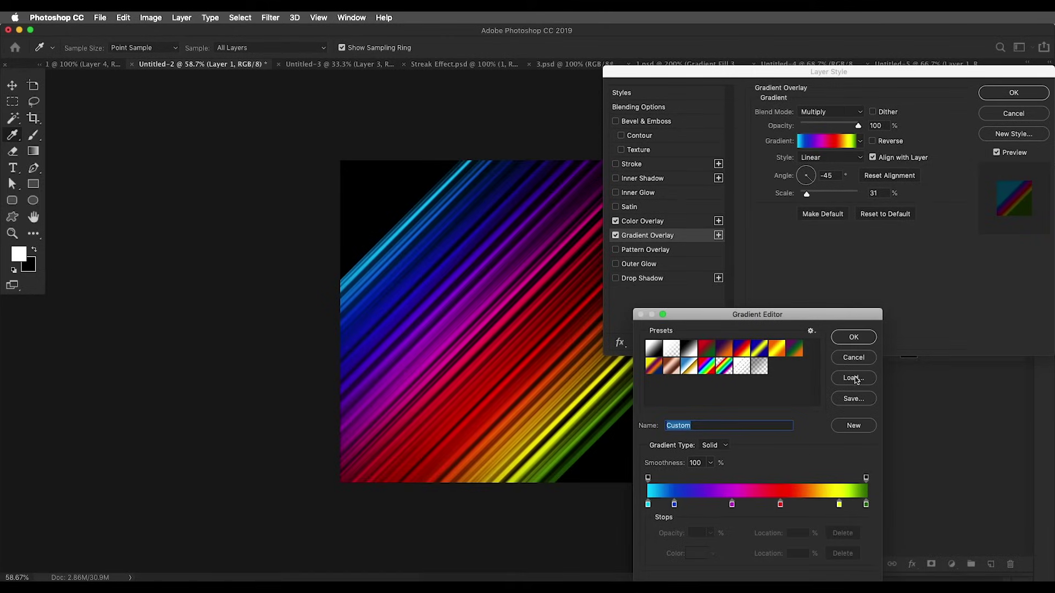
left_click(855, 337)
left_click(683, 222)
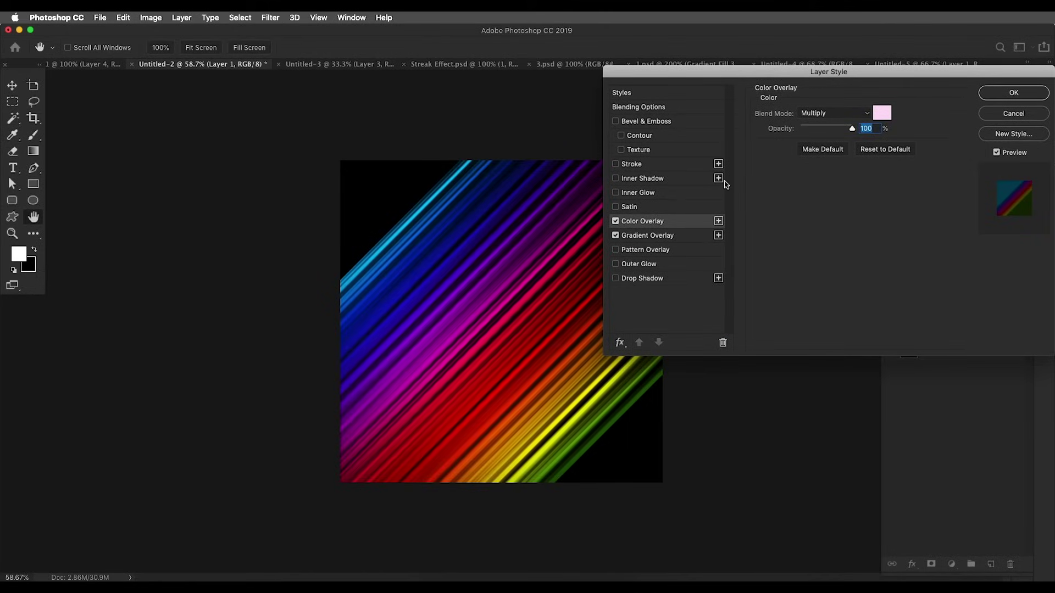
left_click(1016, 96)
left_click(940, 64)
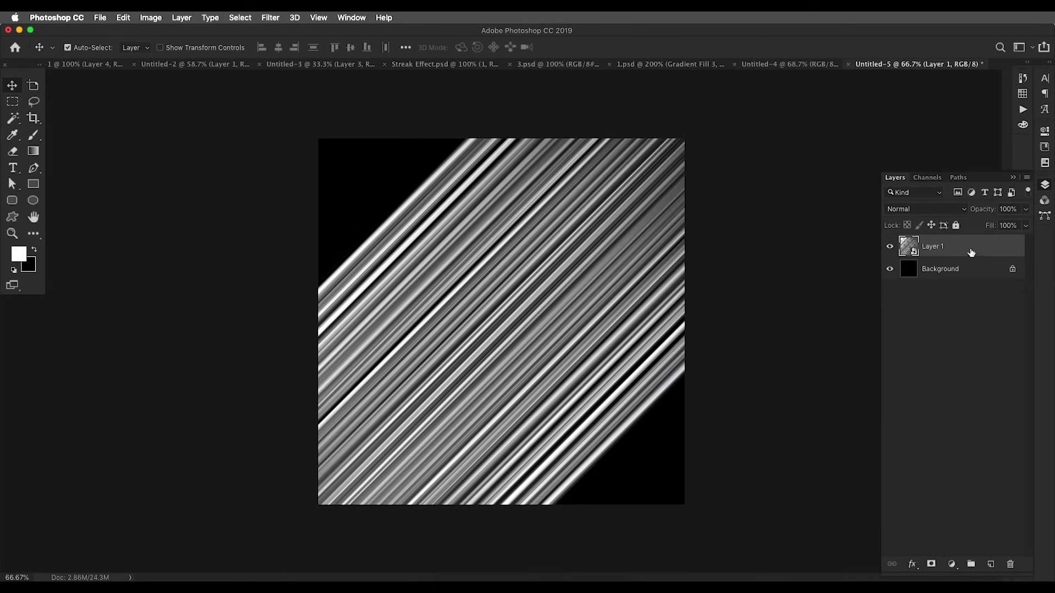
double_click(1013, 256)
Add a rainbow Gradient Overlay to the streaks and set its angle to -45°
left_click(640, 236)
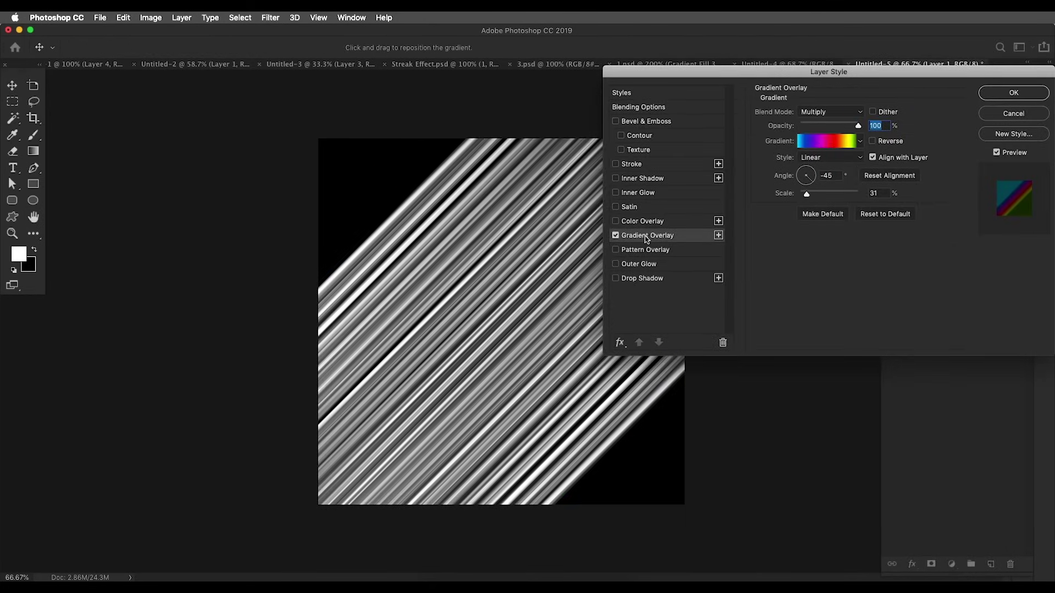
left_click(819, 144)
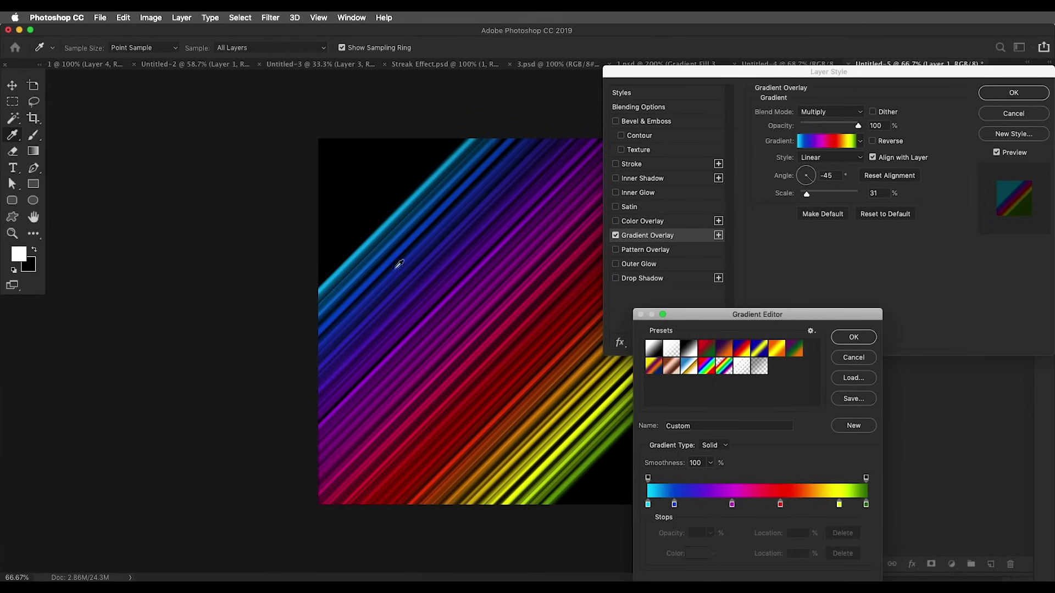
left_click(855, 339)
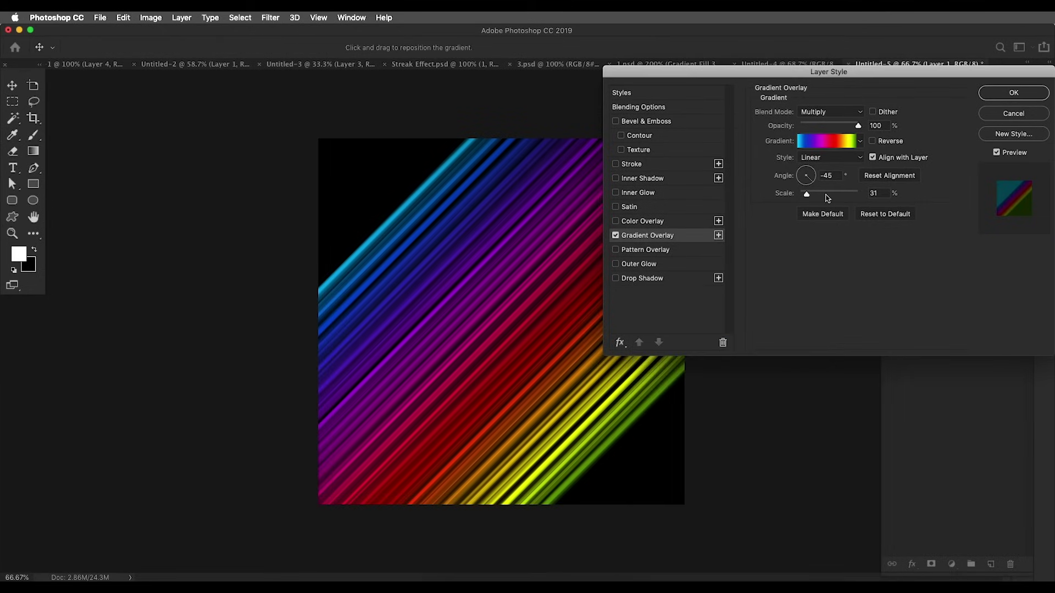
left_click_drag(803, 70, 854, 75)
left_click_drag(864, 189, 866, 174)
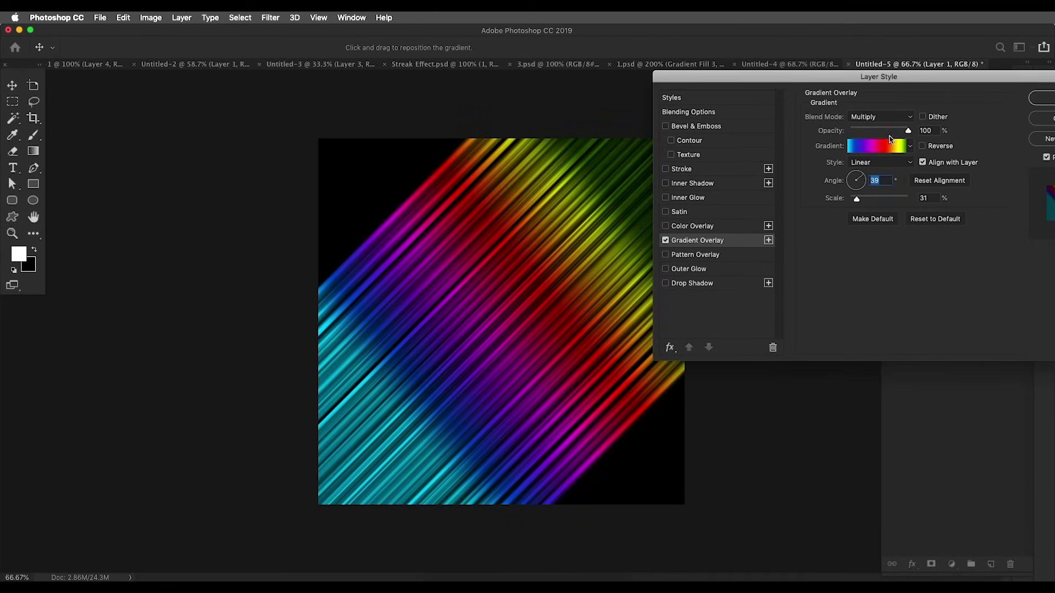
left_click(863, 191)
type("-40")
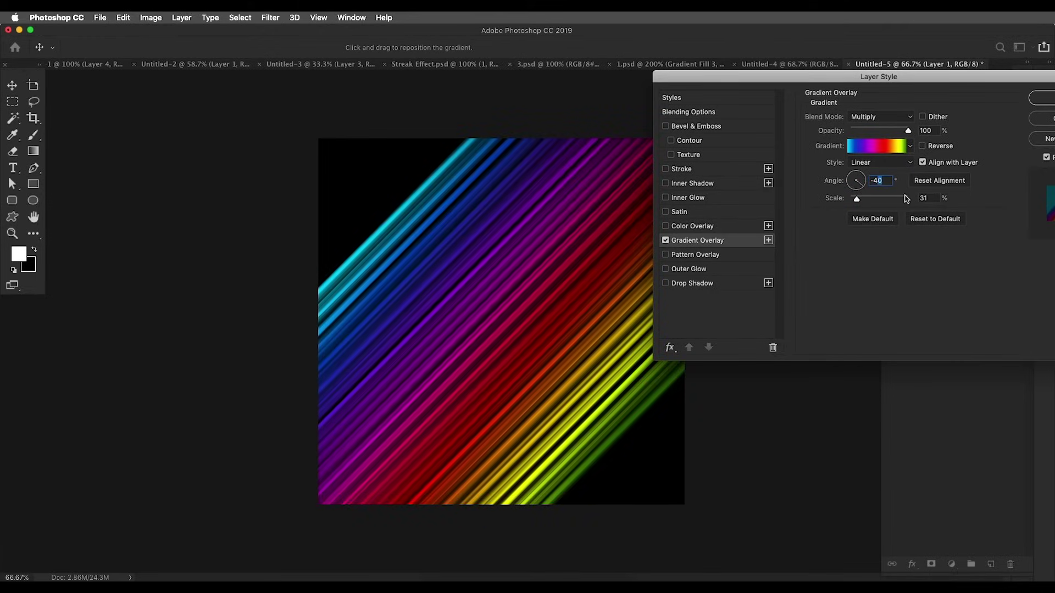
type("-45")
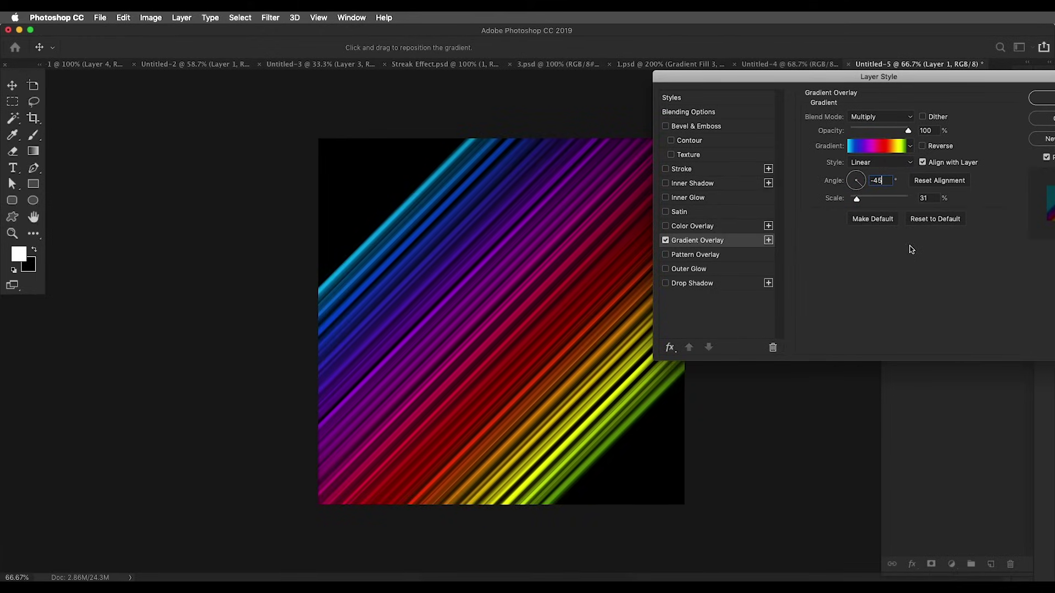
Try Overlay blending, return the gradient overlay to Multiply, and set its scale to 29%
left_click(882, 153)
left_click(852, 337)
left_click(885, 117)
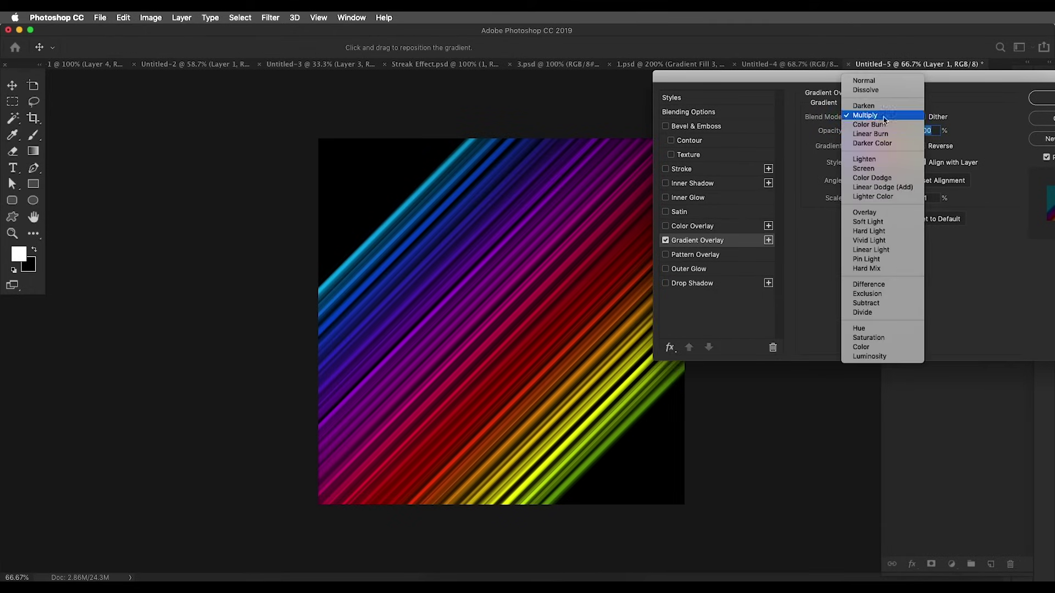
left_click(885, 213)
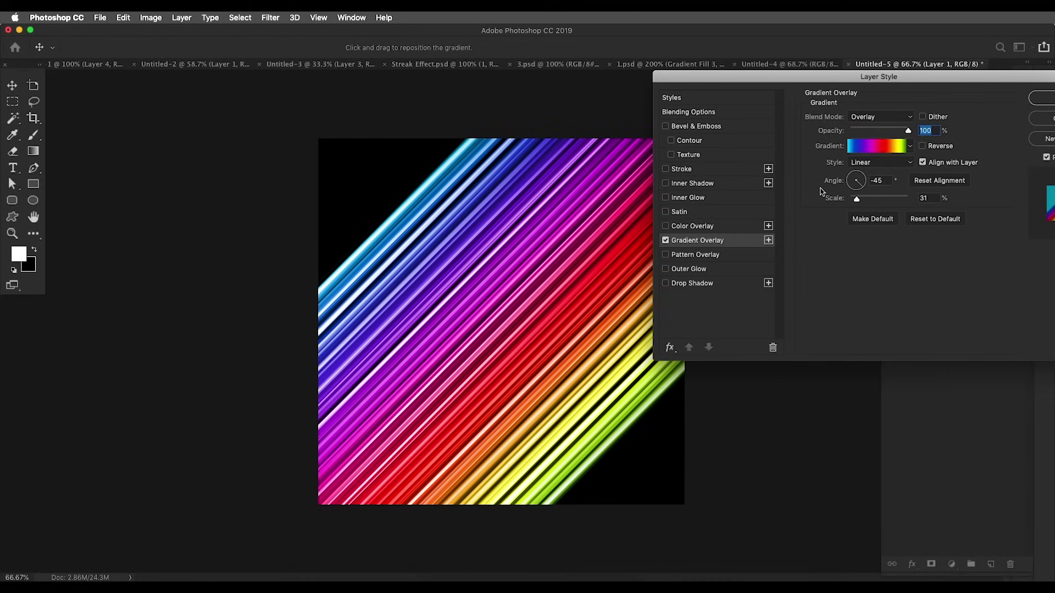
left_click(895, 119)
left_click(878, 116)
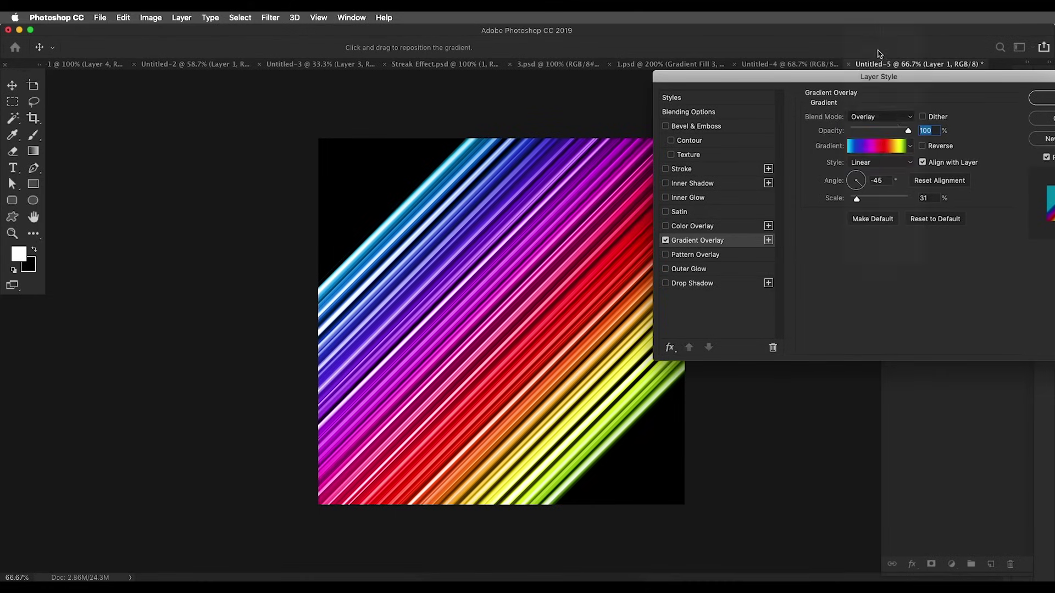
left_click(895, 122)
left_click(879, 56)
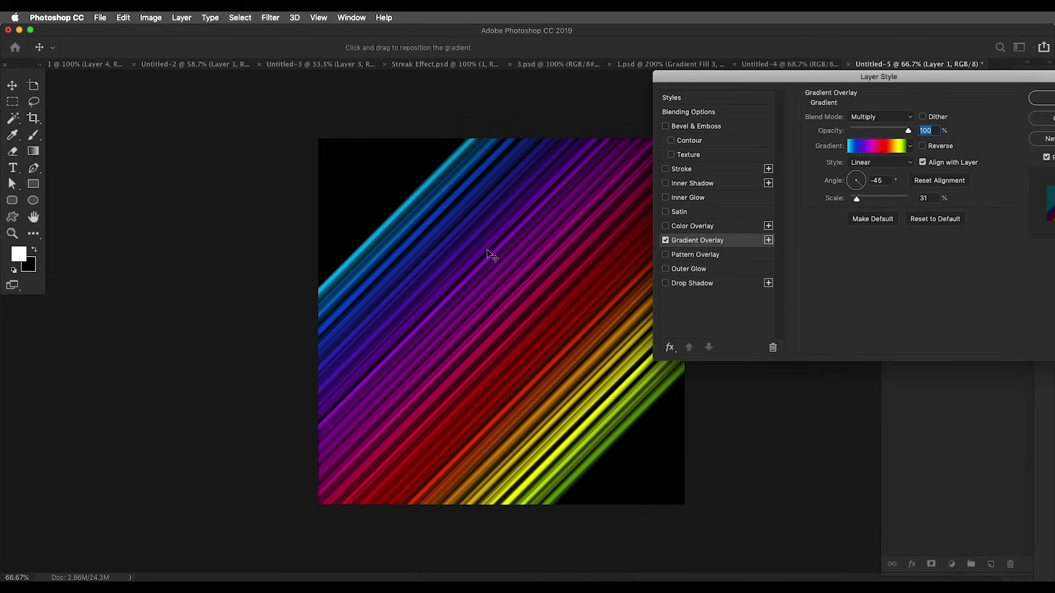
left_click_drag(857, 200, 856, 202)
left_click_drag(858, 201, 856, 201)
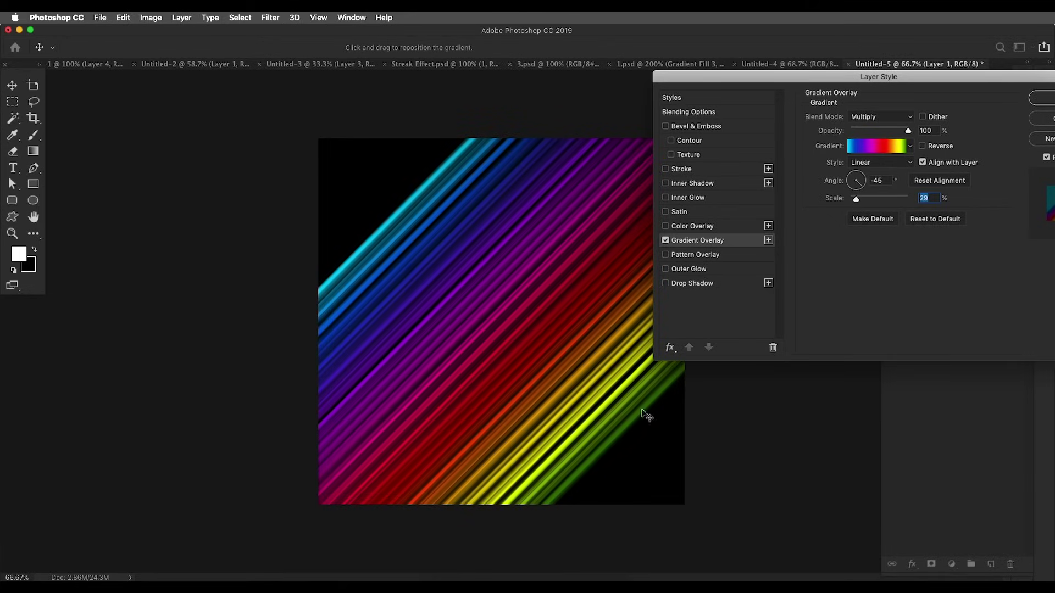
left_click(887, 149)
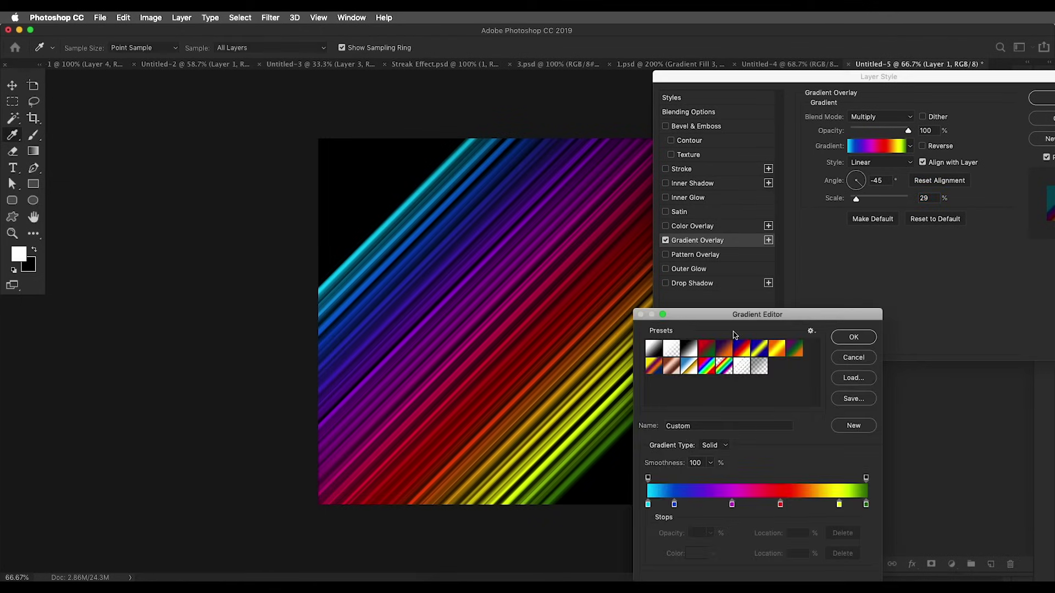
left_click_drag(734, 318, 682, 60)
left_click(595, 247)
left_click(646, 298)
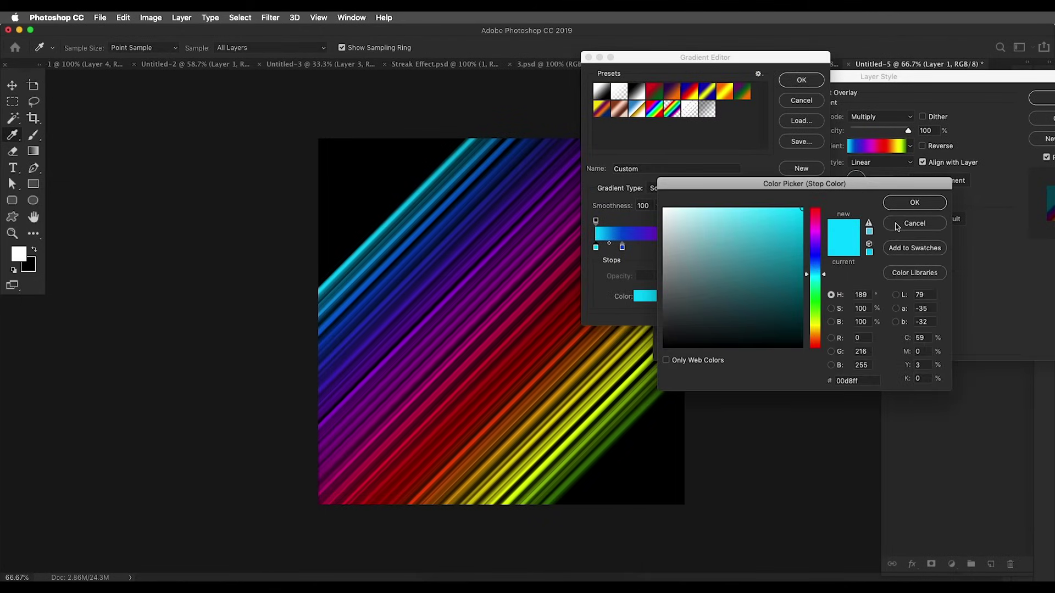
left_click(914, 202)
left_click(622, 248)
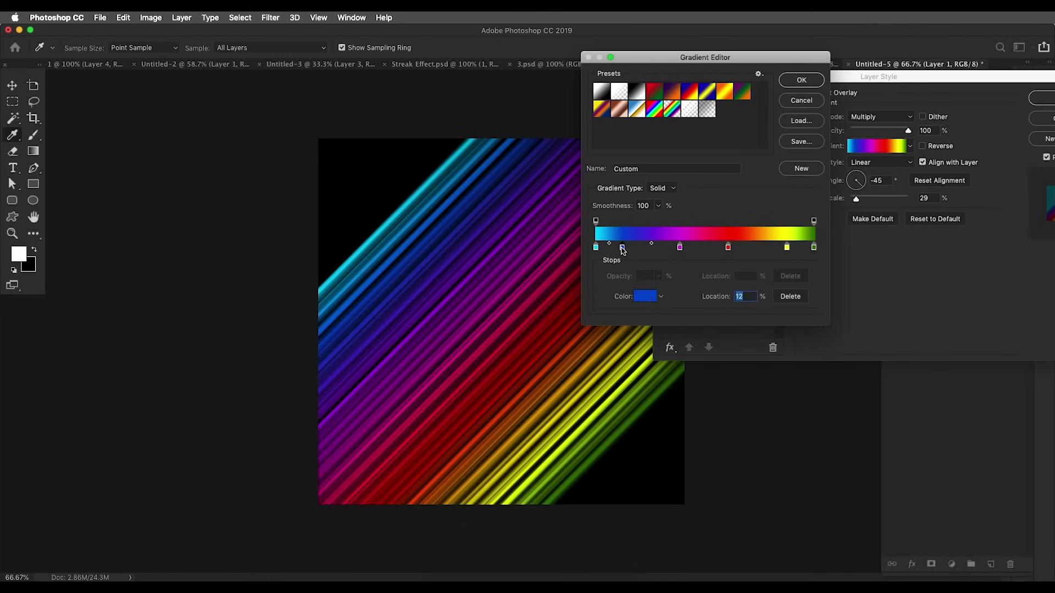
left_click(678, 248)
left_click(646, 297)
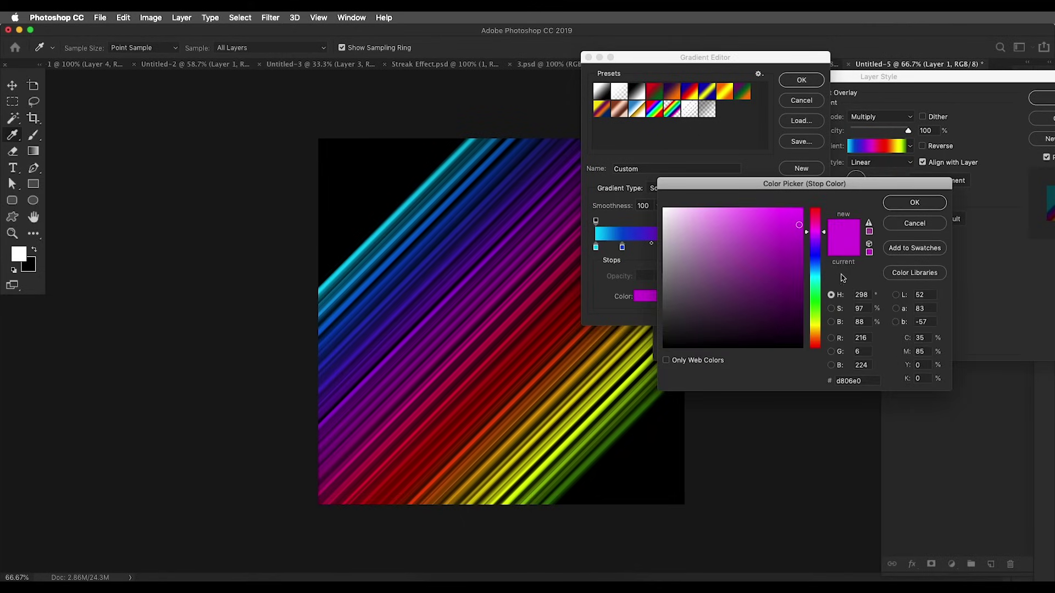
left_click_drag(864, 380, 817, 380)
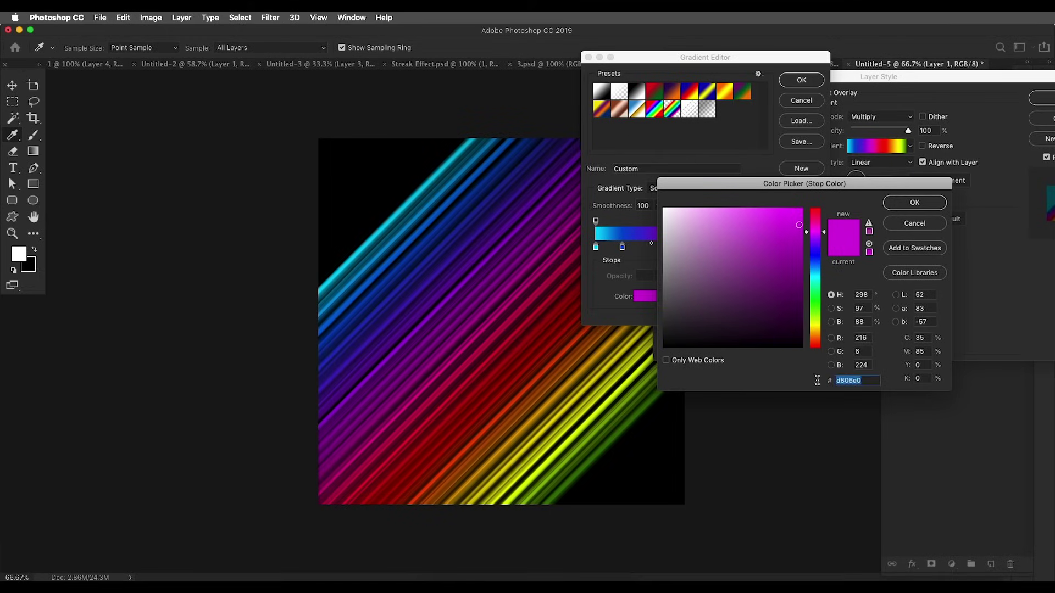
left_click(899, 208)
left_click(729, 247)
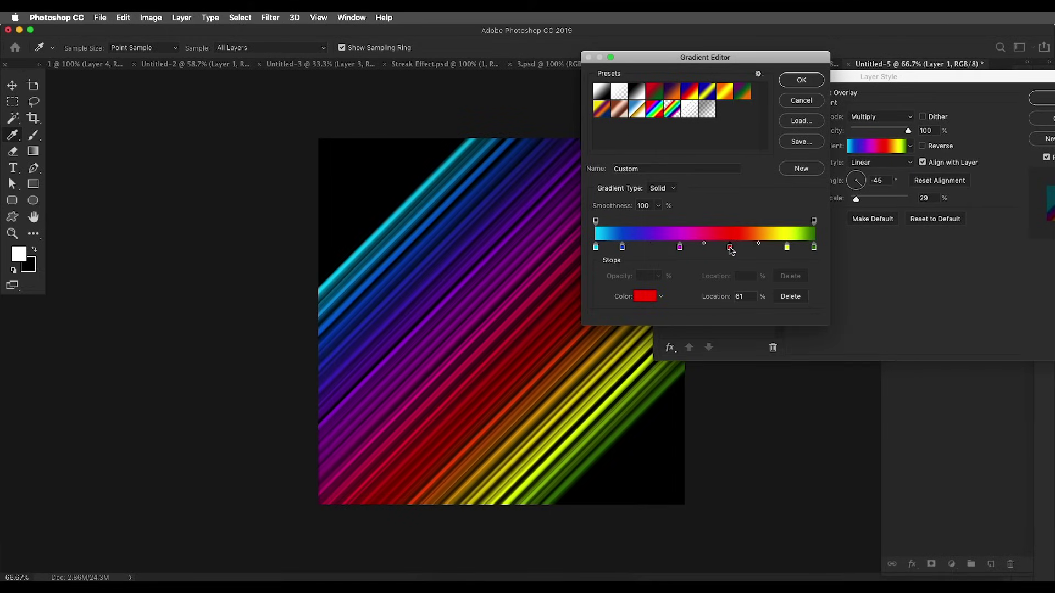
left_click(648, 297)
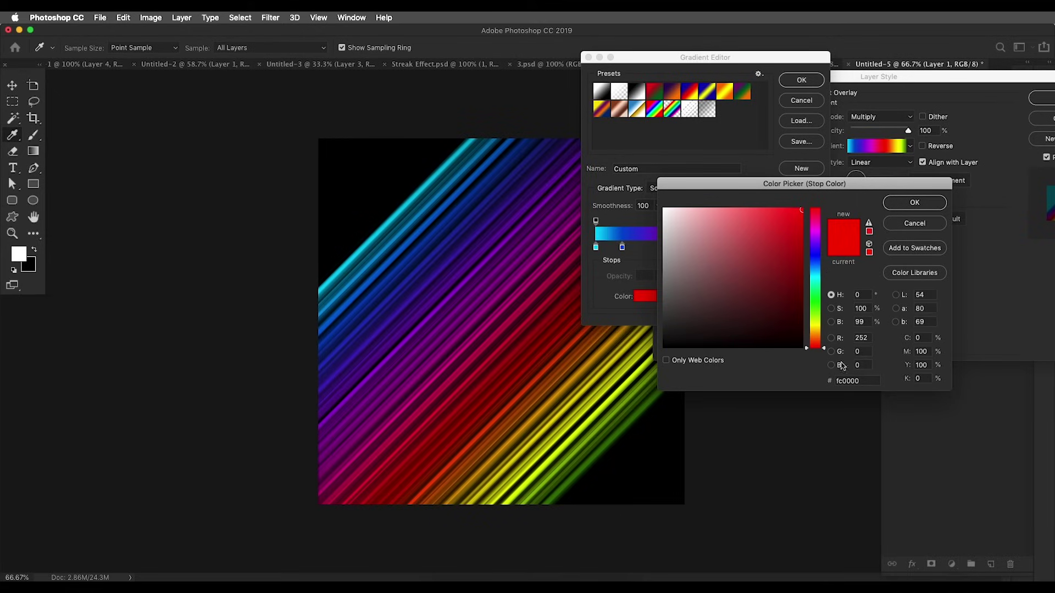
left_click_drag(868, 378, 834, 380)
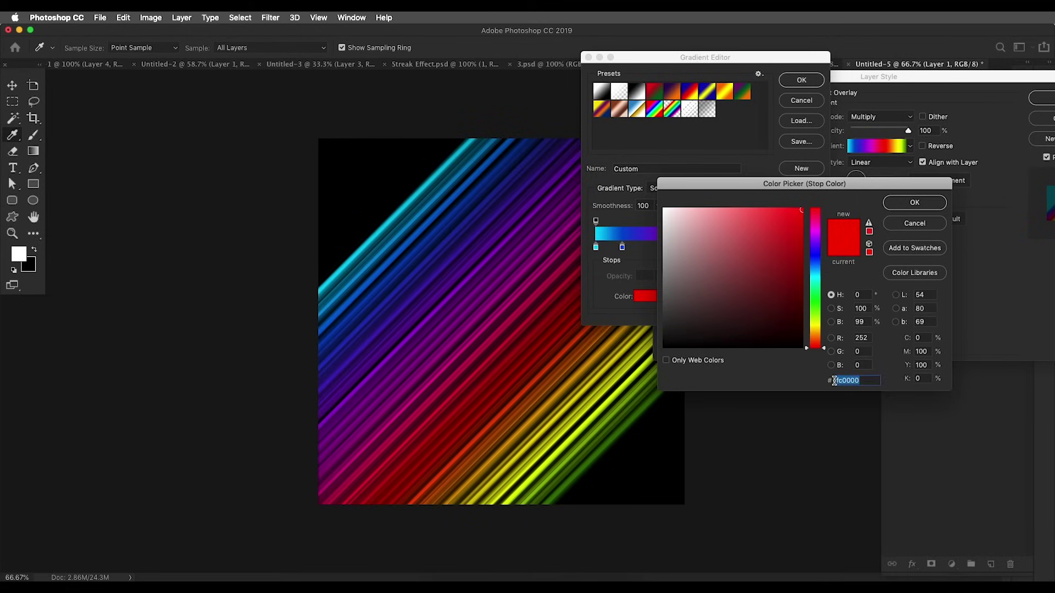
left_click(914, 203)
left_click(786, 247)
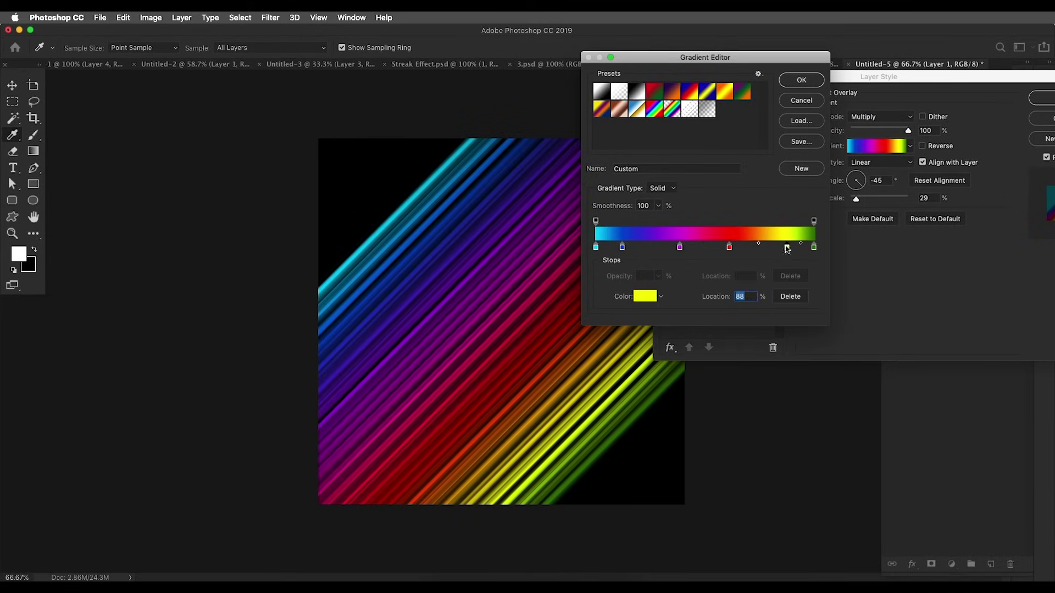
left_click(639, 299)
left_click_drag(855, 383, 823, 380)
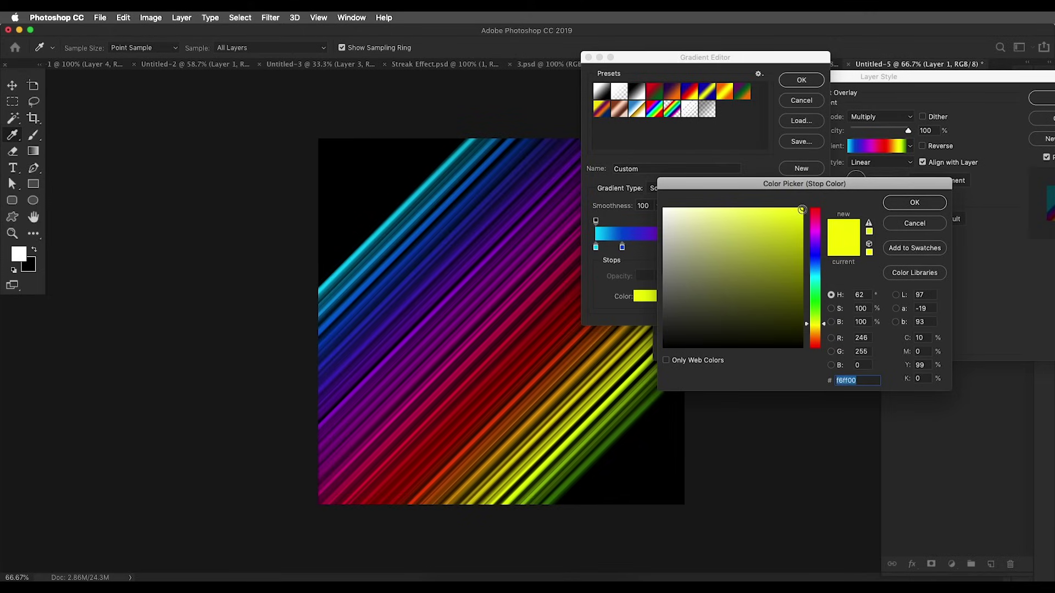
left_click(923, 204)
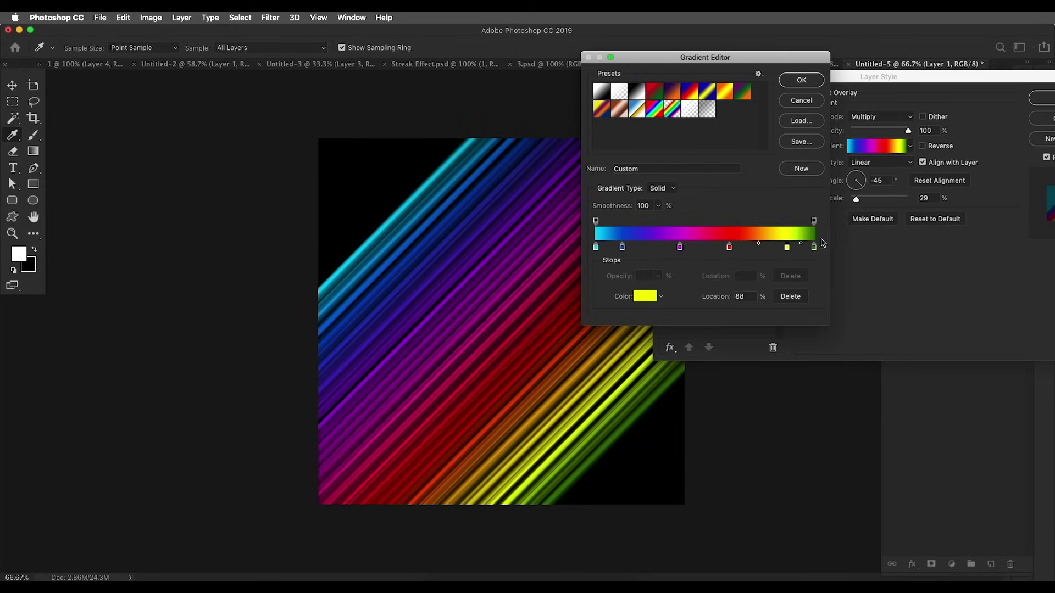
left_click(814, 247)
left_click(654, 299)
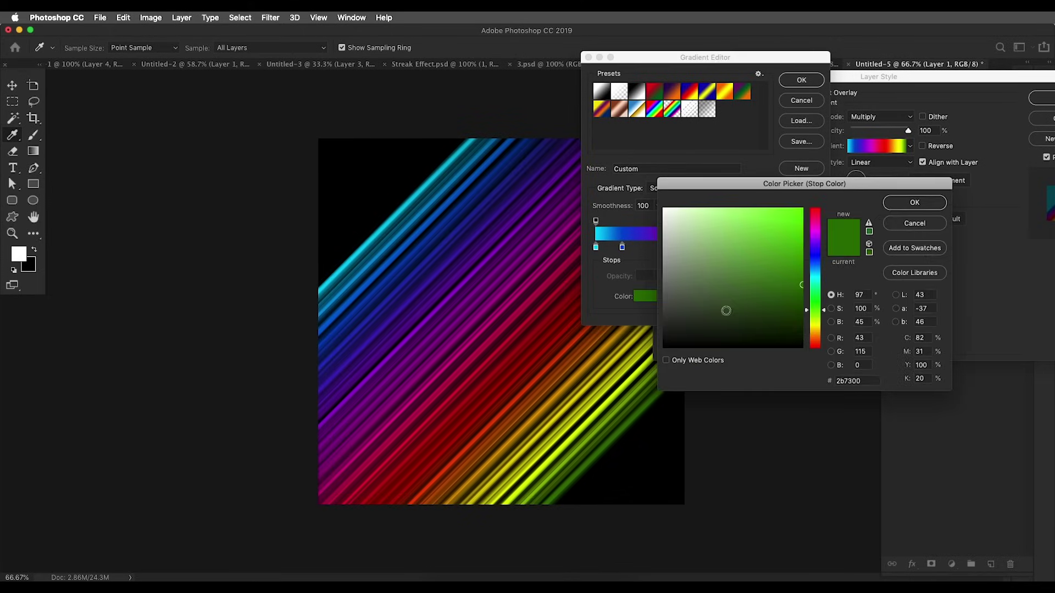
double_click(869, 381)
left_click(896, 206)
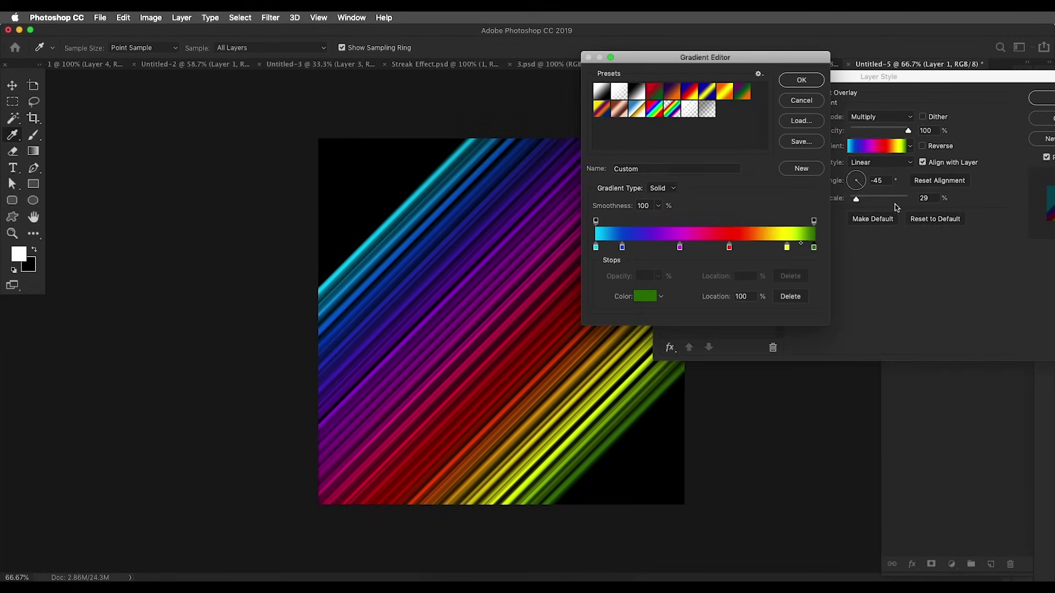
left_click(801, 81)
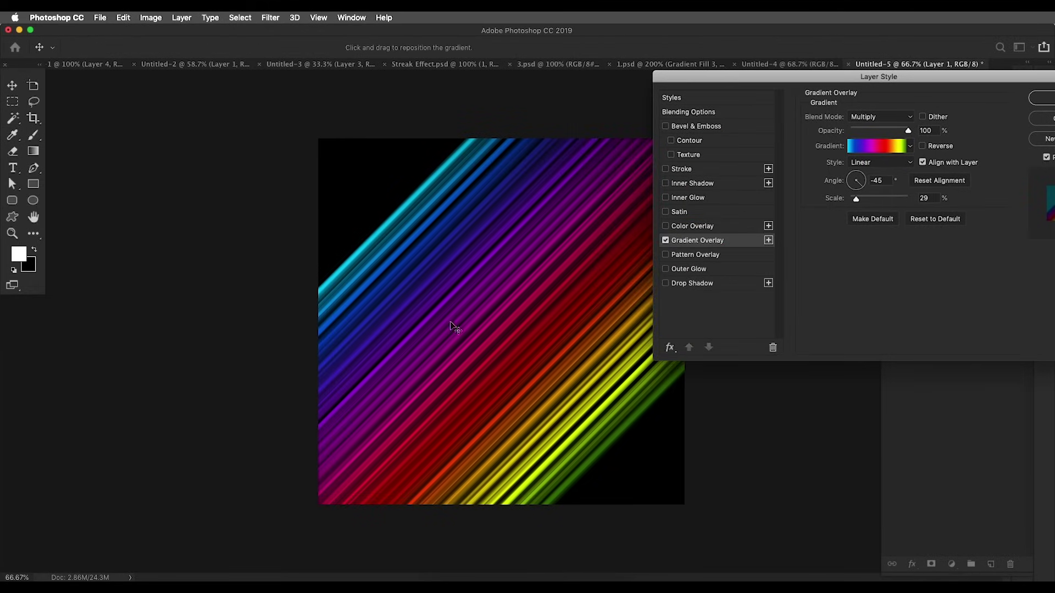
Add a pale pink (ffd7fb) Multiply Color Overlay at 100% and close Layer Style
left_click_drag(909, 77, 938, 66)
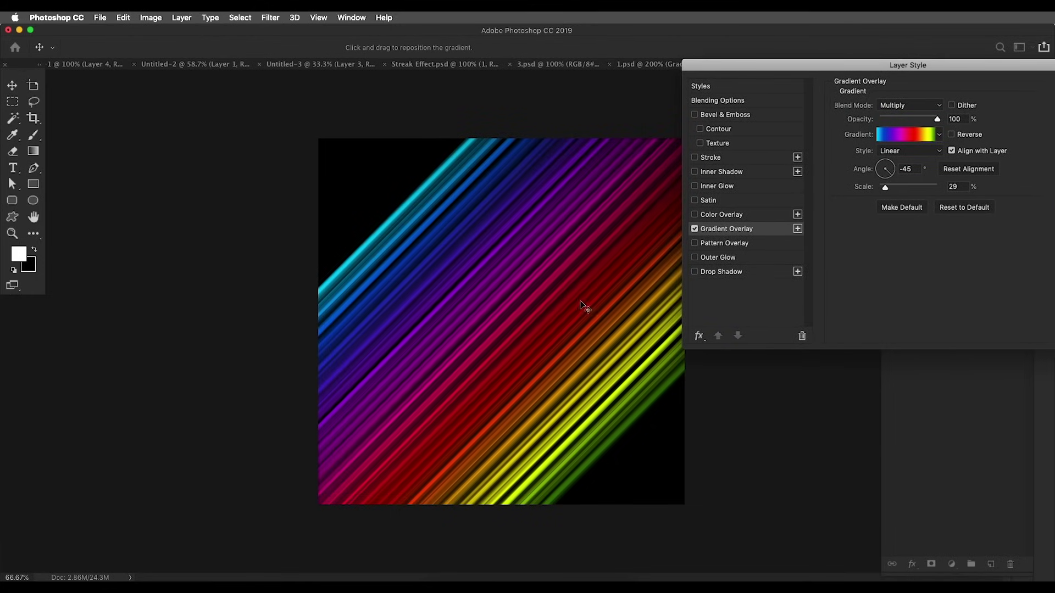
left_click(695, 215)
left_click(724, 215)
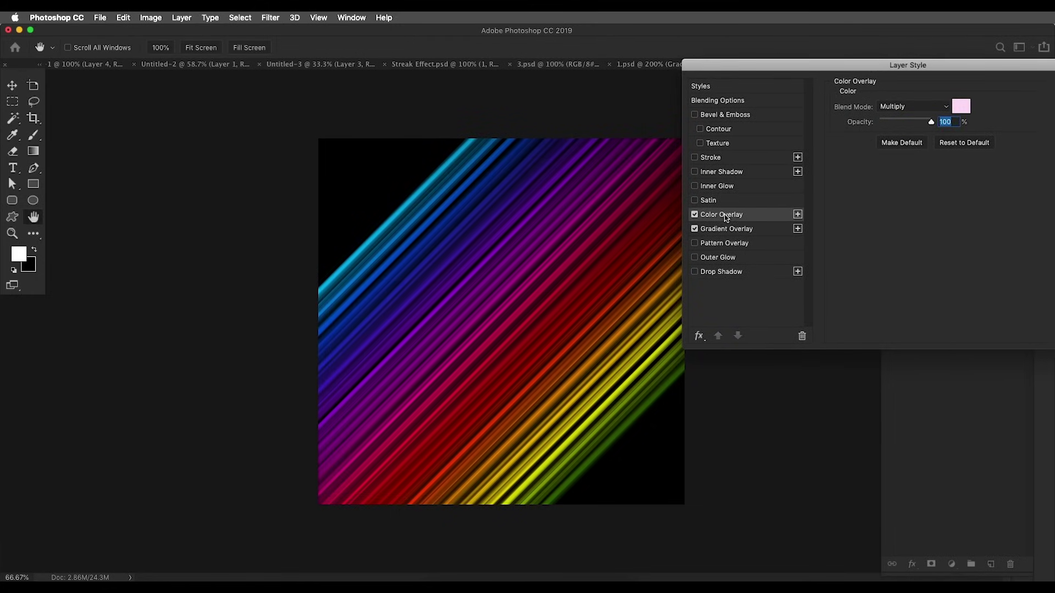
left_click(960, 106)
mouse_move(924, 165)
left_mouse_down()
mouse_move(921, 295)
mouse_move(923, 179)
left_mouse_up()
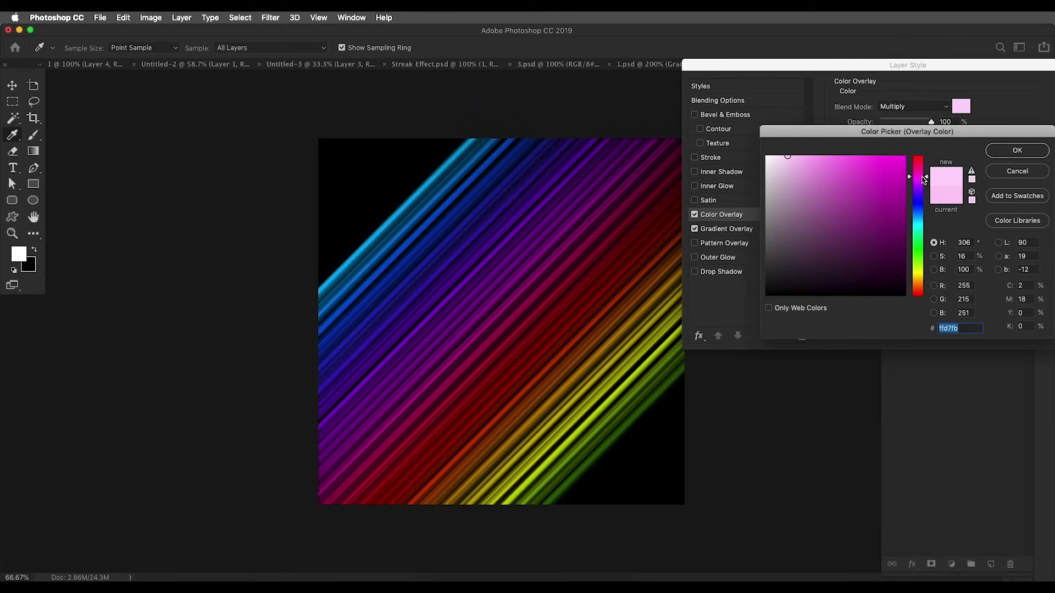
left_click(1011, 149)
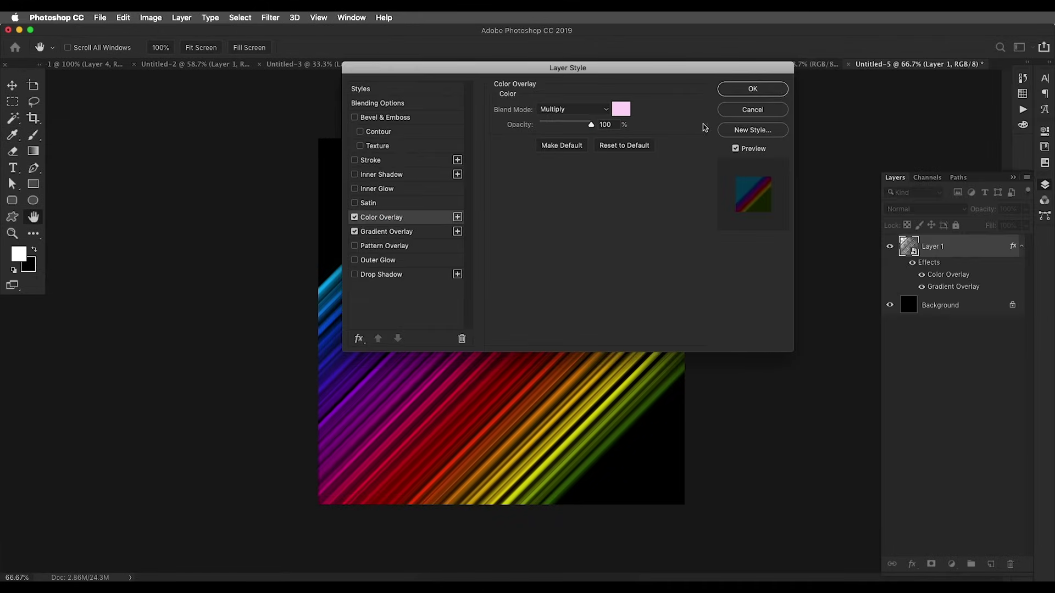
key("Return")
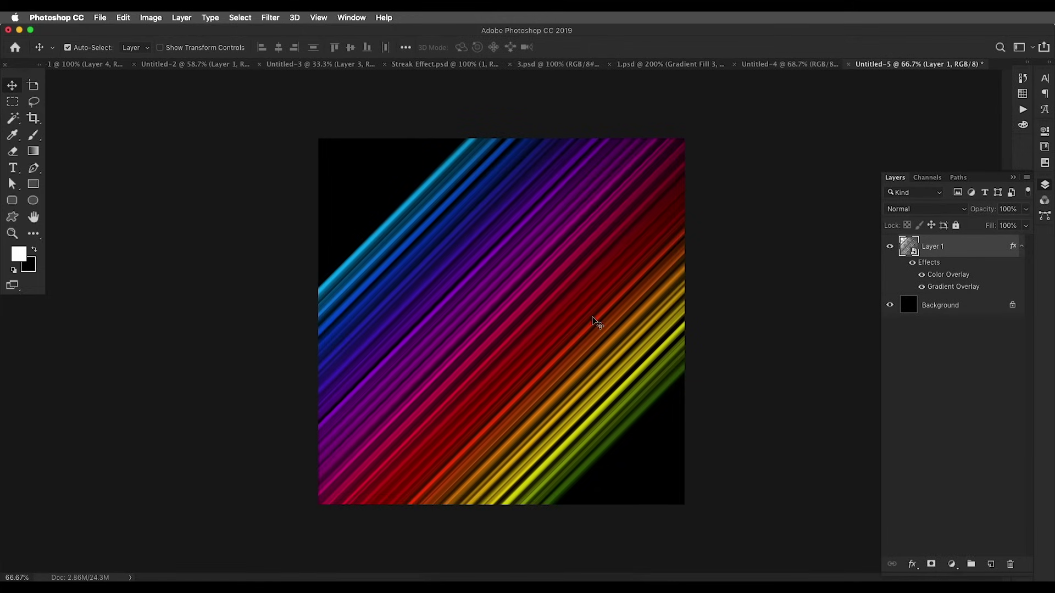
Add a Curves 1 adjustment with an S-shaped curve, then switch to the 3.psd document
left_click(952, 564)
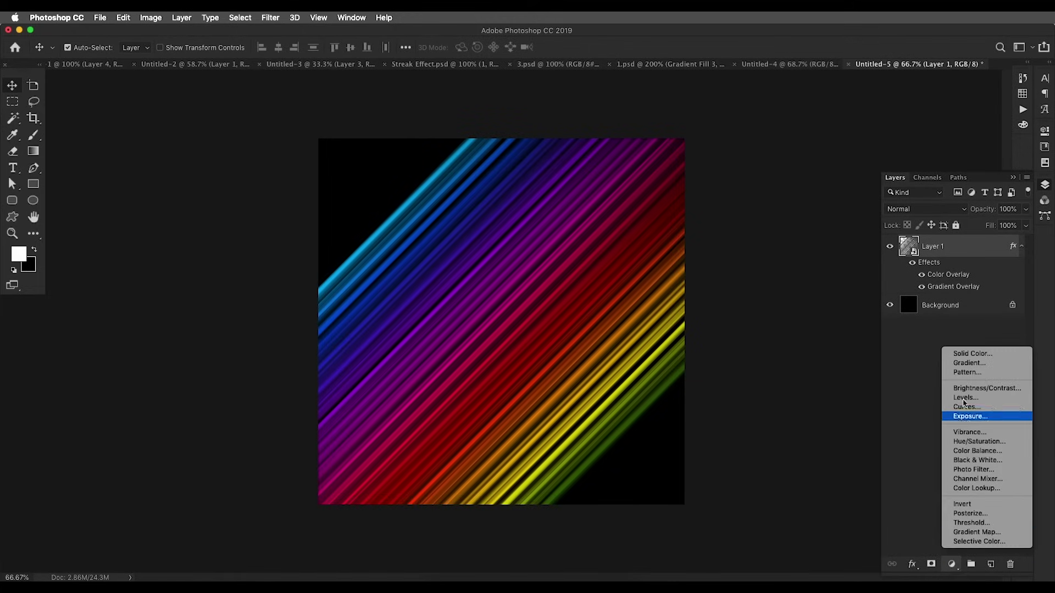
left_click(932, 404)
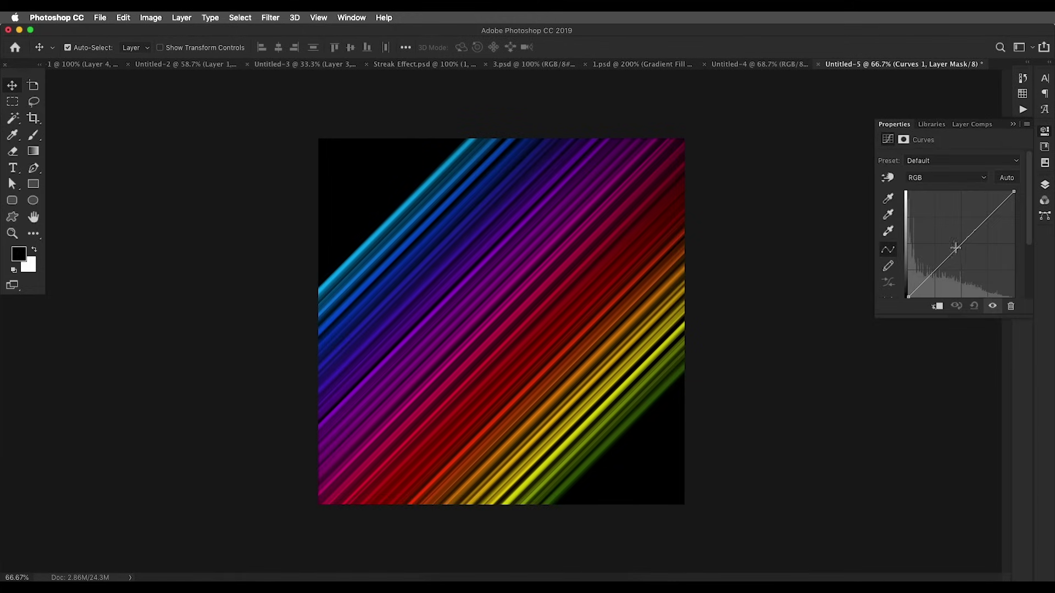
left_click_drag(951, 254, 972, 223)
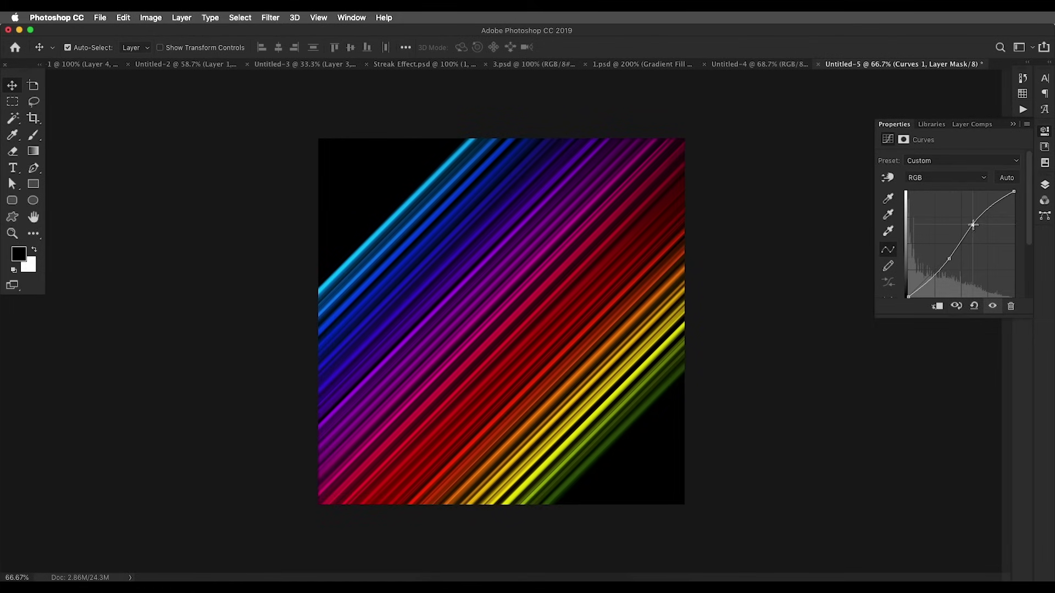
left_click_drag(953, 258, 948, 260)
scroll(530, 310, "up", 5)
scroll(534, 308, "down", 5)
scroll(536, 302, "up", 5)
scroll(537, 299, "down", 3)
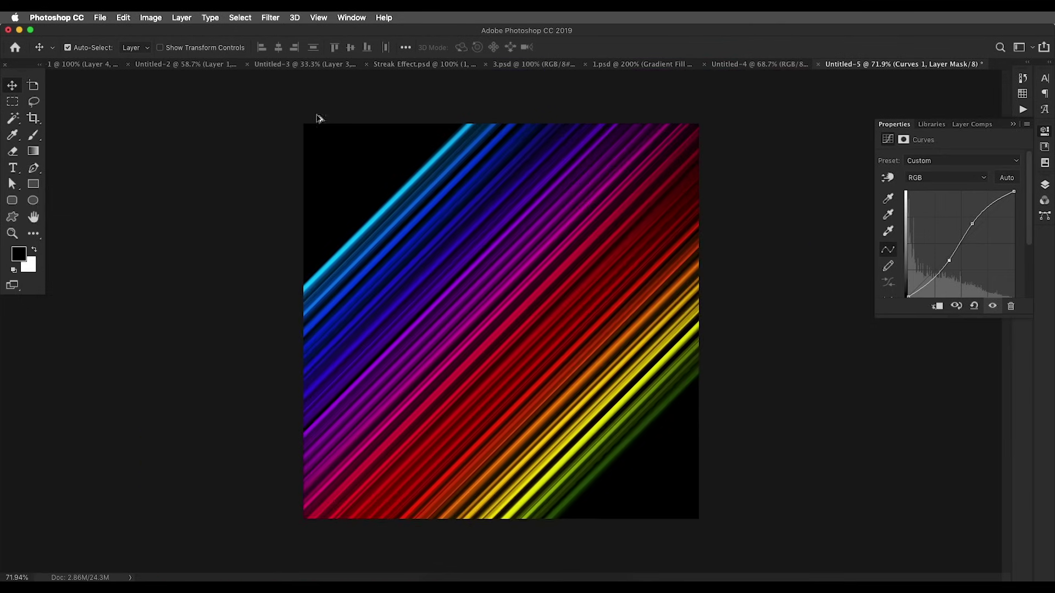
left_click(259, 65)
scroll(602, 295, "up", 3)
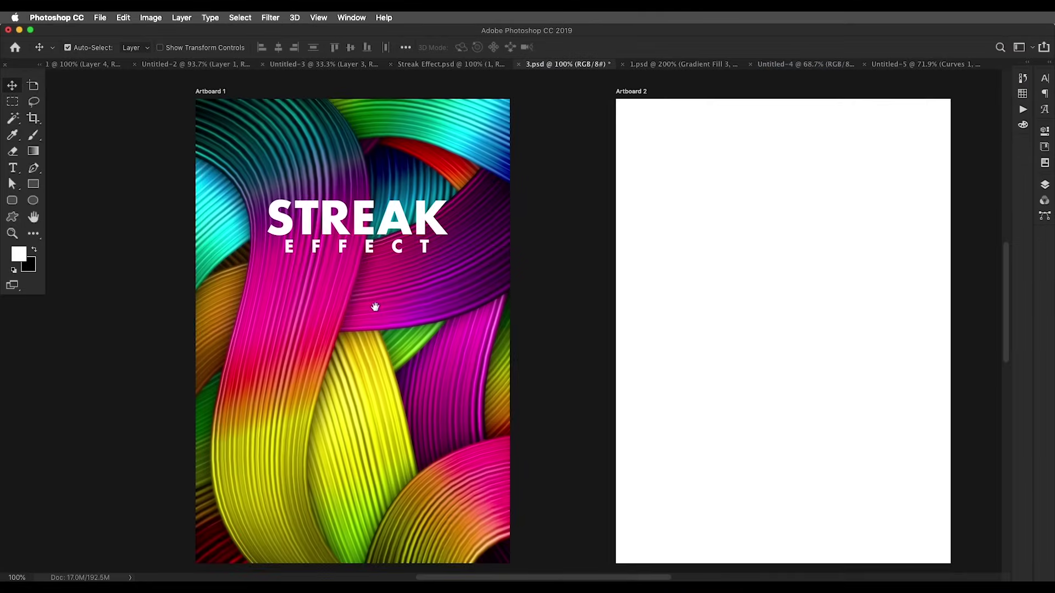
Pan across 3.psd's poster artboards and bend Artboard 3's grey streak into an S-curve
left_click_drag(376, 306, 427, 288)
scroll(428, 288, "up", 5)
scroll(427, 288, "down", 5)
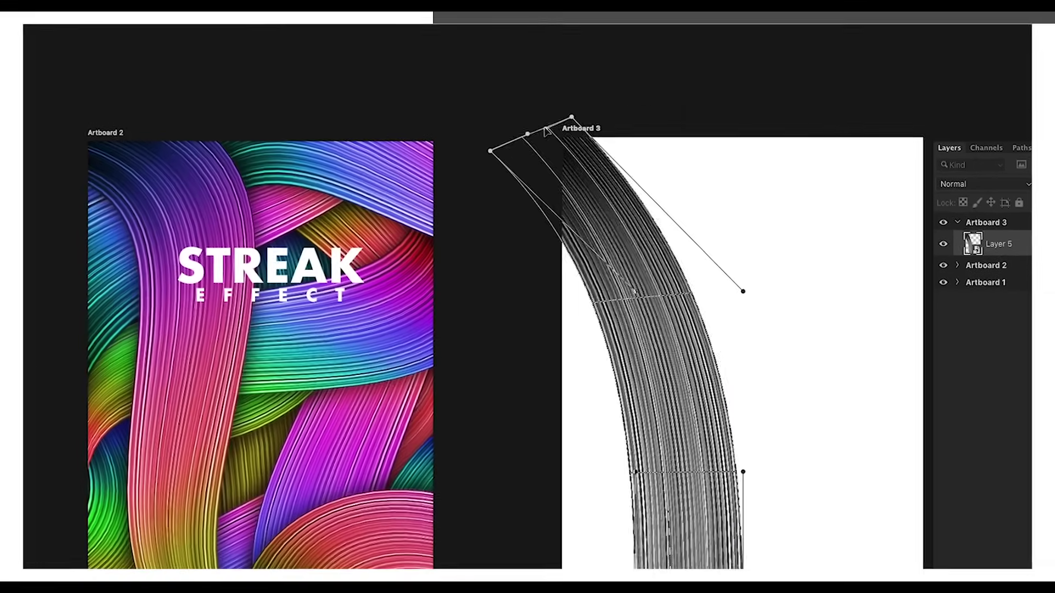
left_click_drag(743, 291, 776, 183)
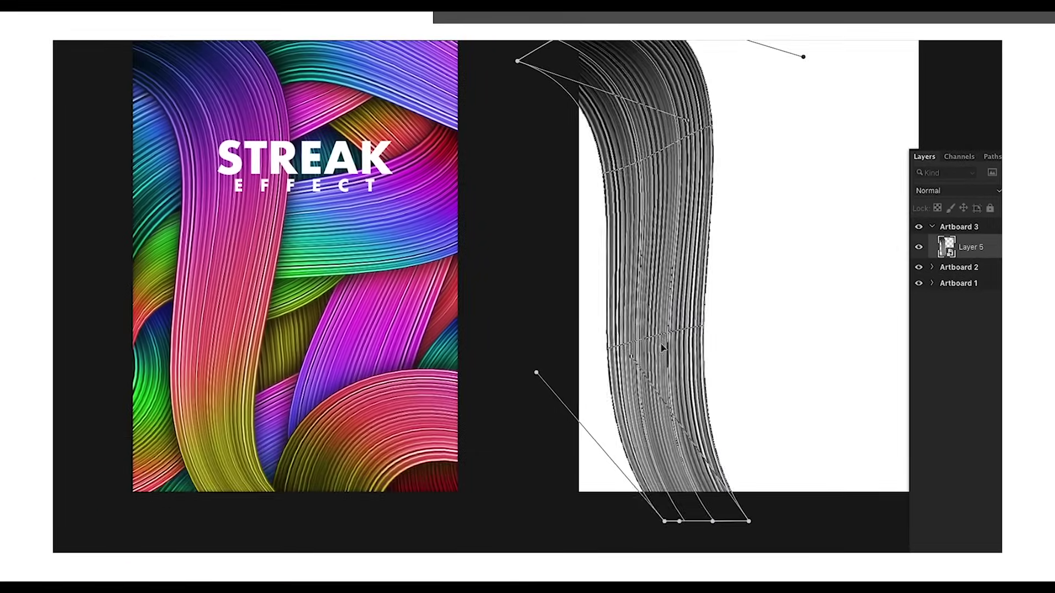